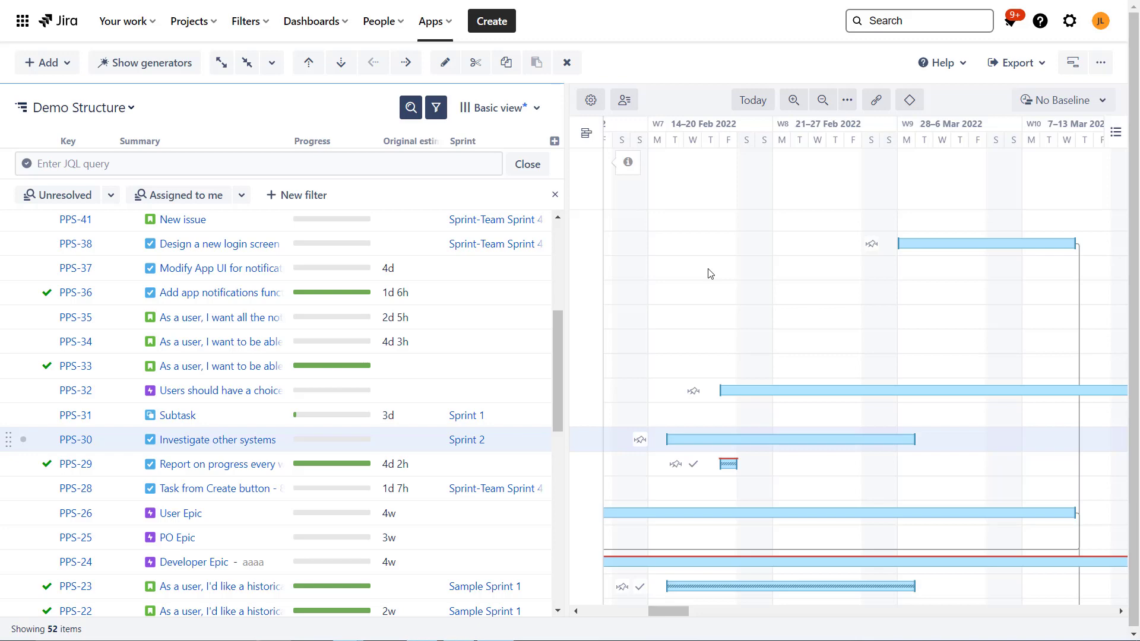
pyautogui.scroll(-3, 857, 224)
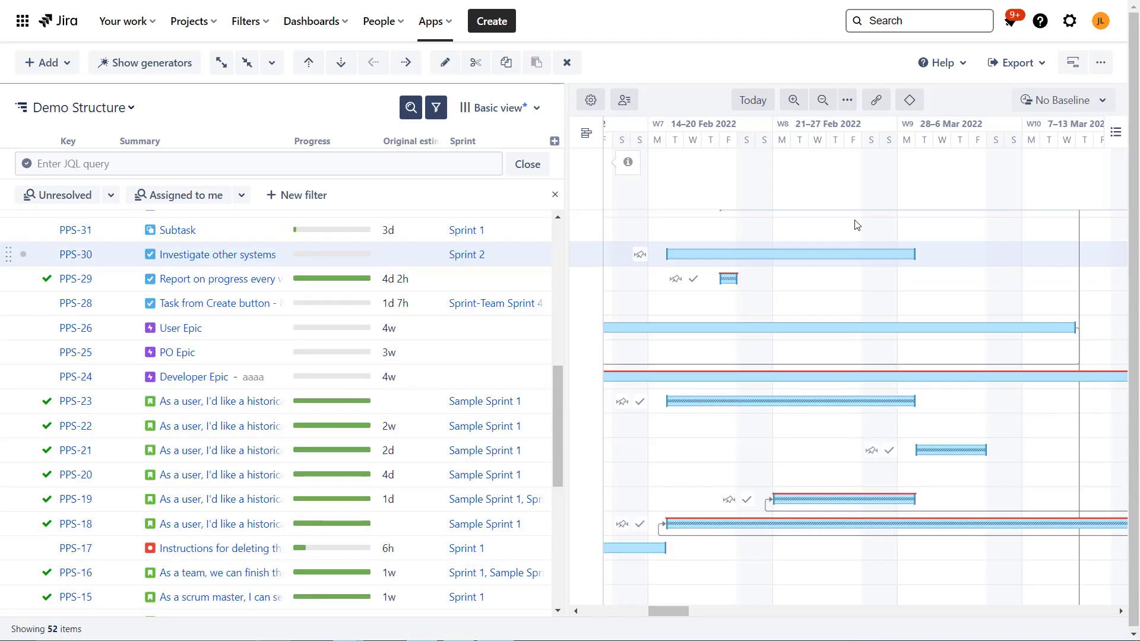
pyautogui.scroll(3, 849, 244)
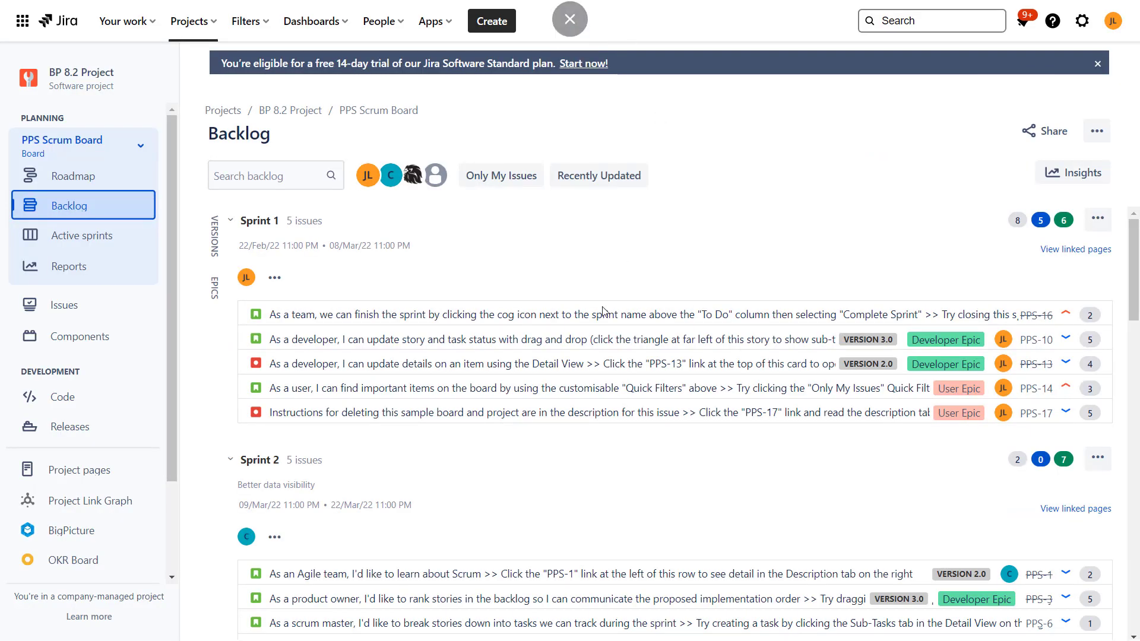
# Rank issue PPS-10 above PPS-16 at the start of Sprint 1 in the PPS Scrum Board backlog.
pyautogui.scroll(-8, 573, 356)
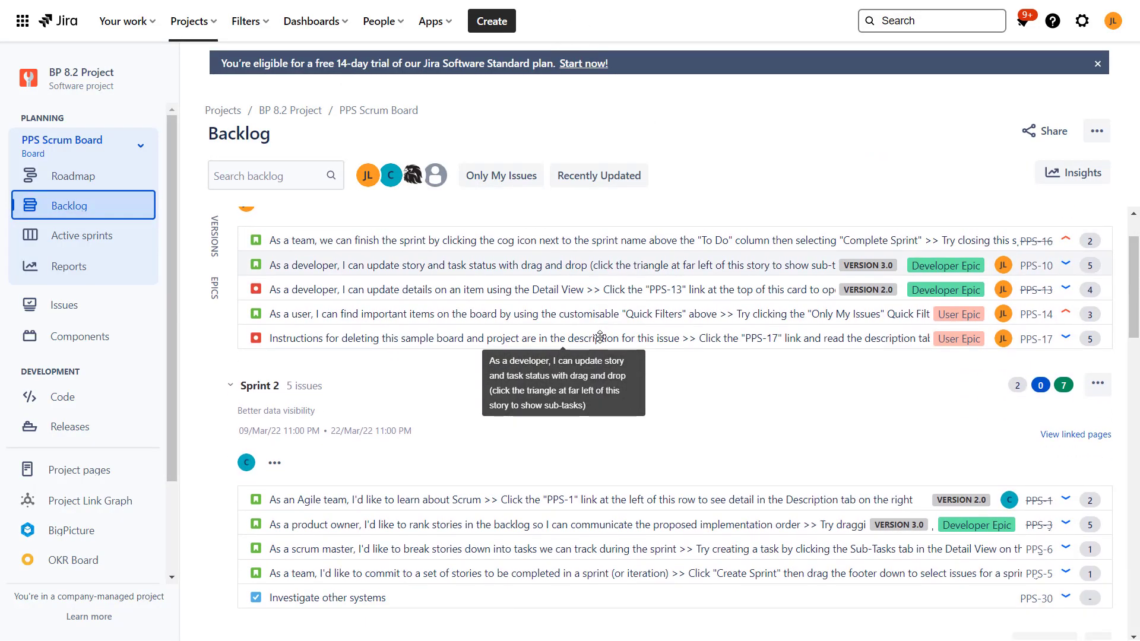
pyautogui.scroll(3, 627, 422)
pyautogui.scroll(5, 627, 422)
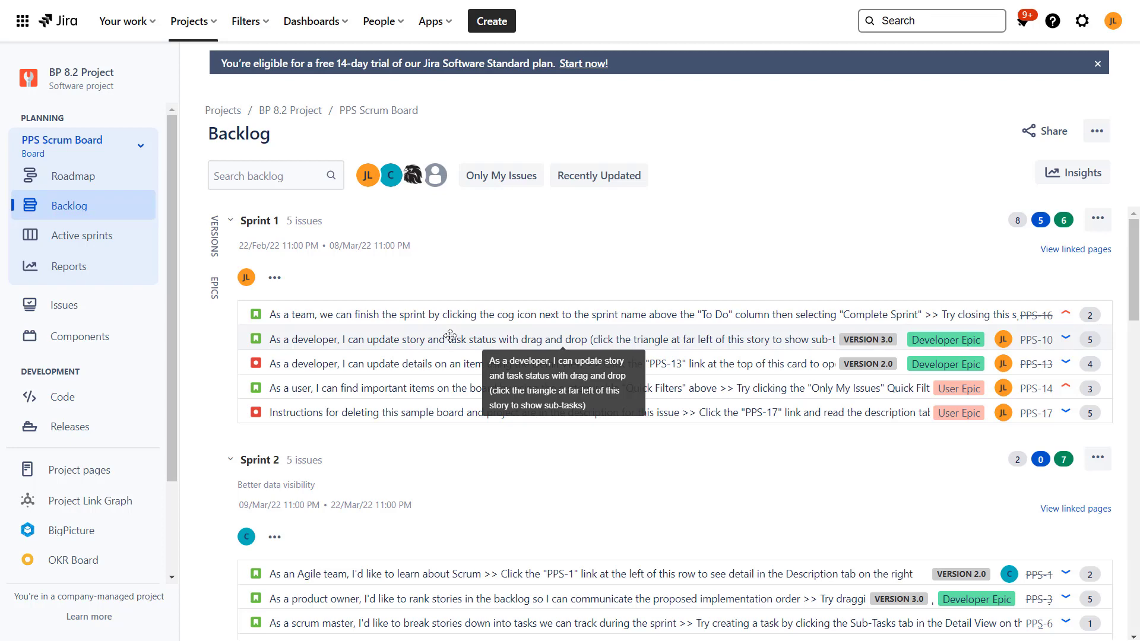
pyautogui.moveTo(450, 336); pyautogui.dragTo(466, 313)
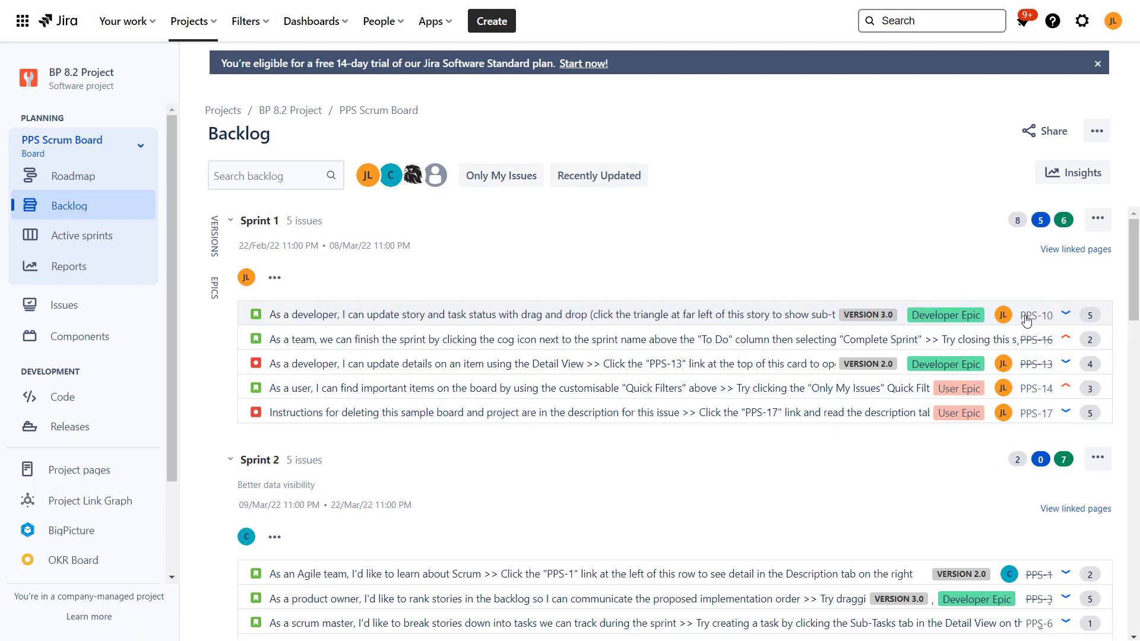
pyautogui.moveTo(667, 308)
pyautogui.mouseDown()
pyautogui.moveTo(644, 565)
pyautogui.moveTo(665, 564)
pyautogui.moveTo(677, 462)
pyautogui.moveTo(664, 308)
pyautogui.mouseUp()
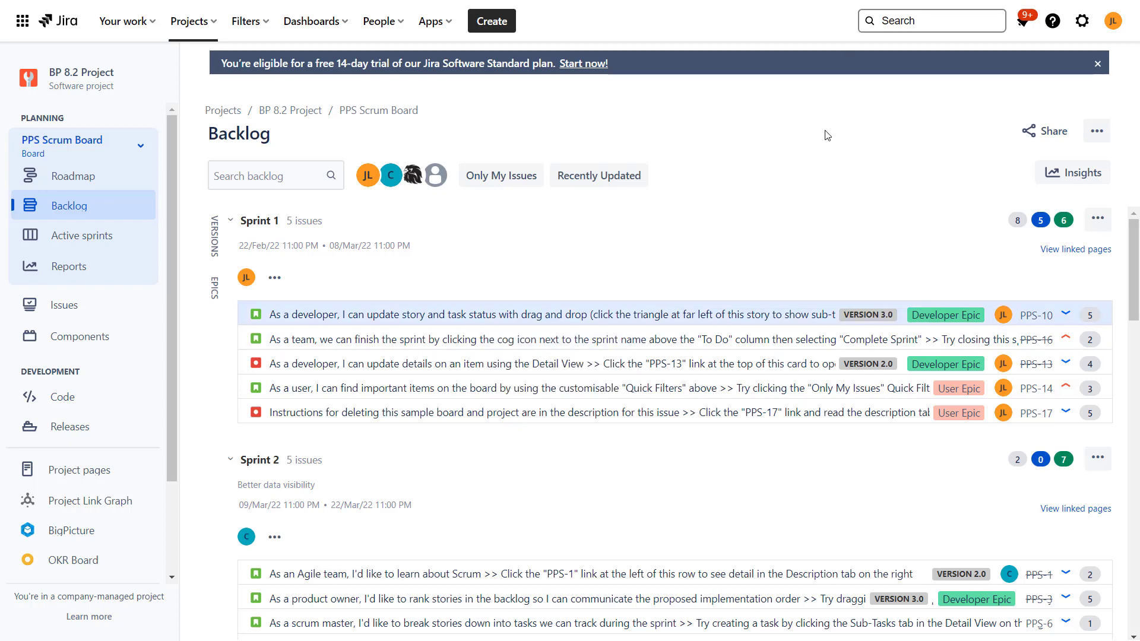
# Return to the Demo Structure Gantt chart and examine the sprint assignments of the issues below PPS-30 against their timeline bars.
pyautogui.hotkey('ctrl', 'Tab')
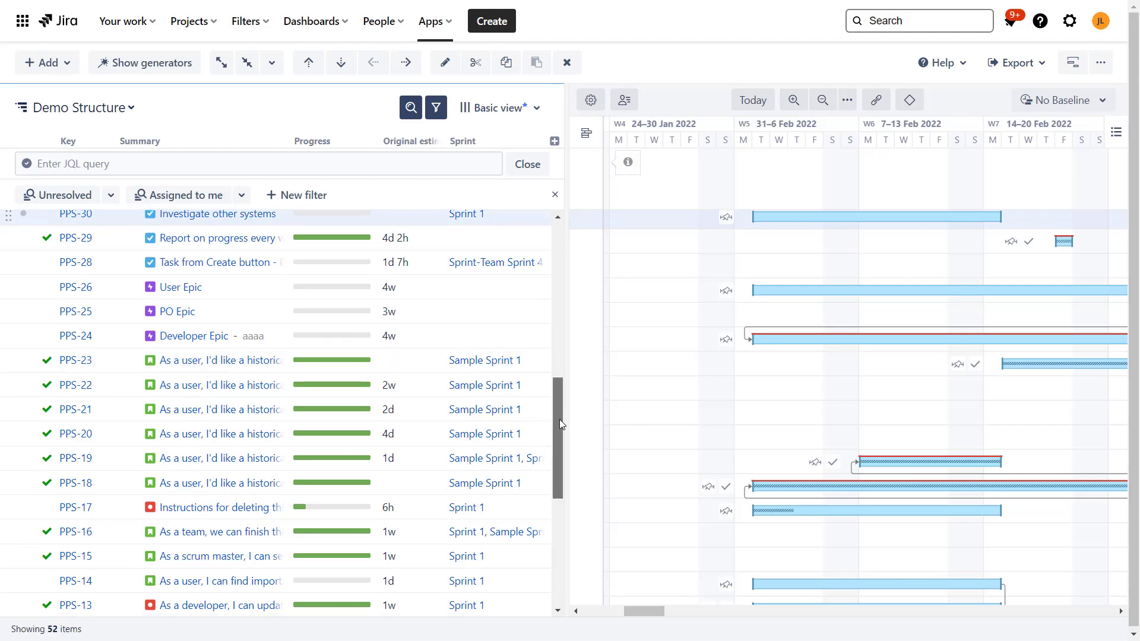
pyautogui.scroll(-1, 557, 413)
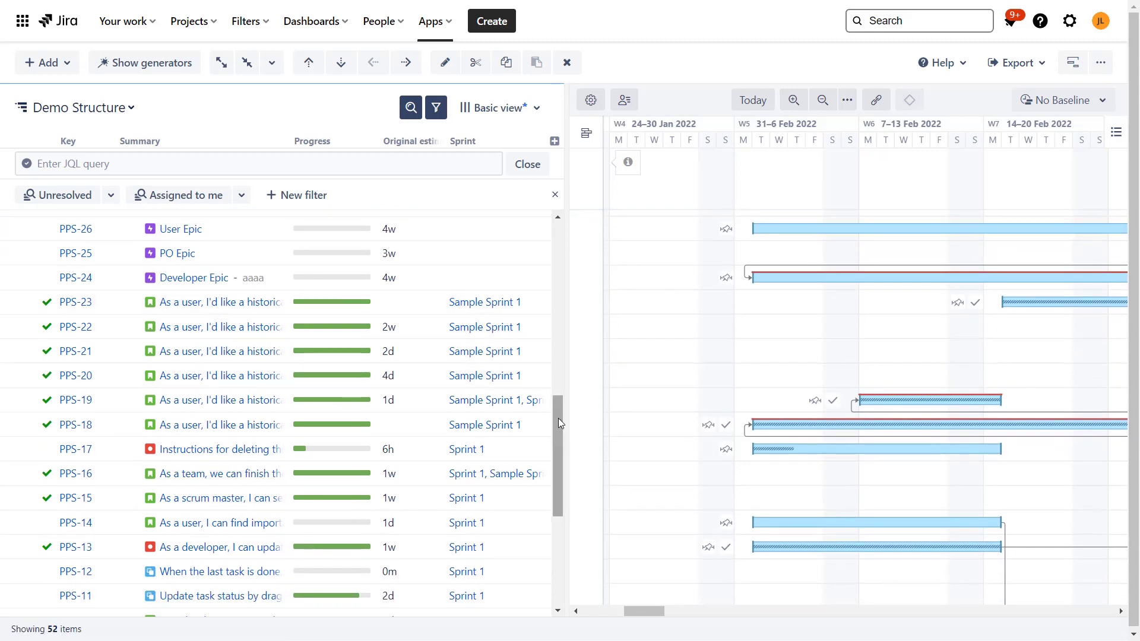
pyautogui.moveTo(558, 418)
pyautogui.mouseDown()
pyautogui.moveTo(565, 504)
pyautogui.moveTo(553, 402)
pyautogui.mouseUp()
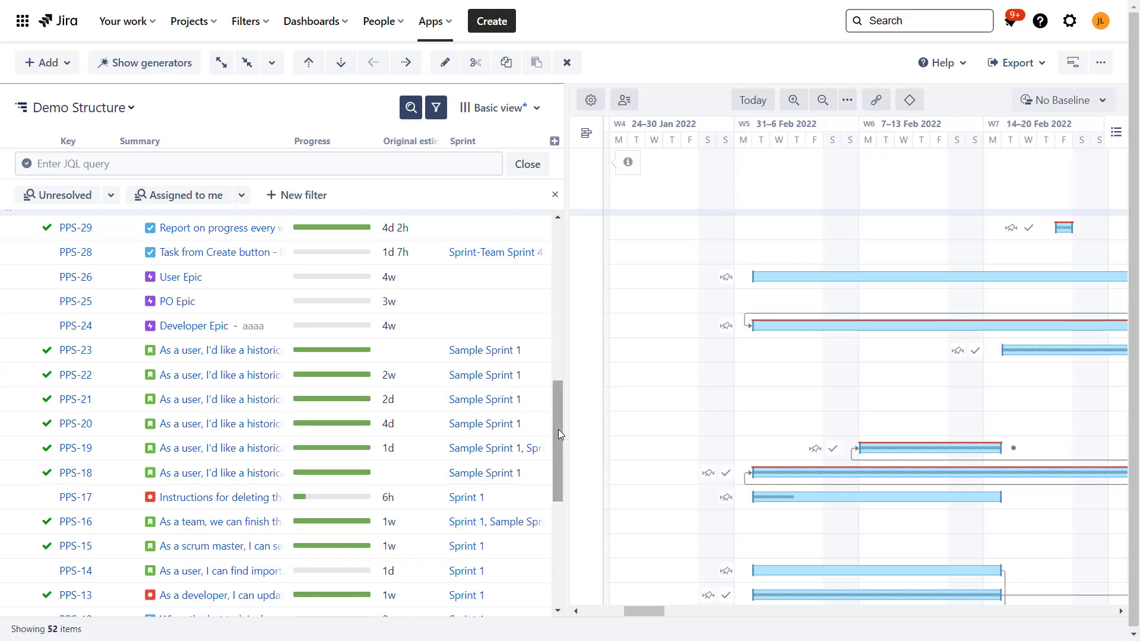
pyautogui.moveTo(558, 433); pyautogui.dragTo(558, 455)
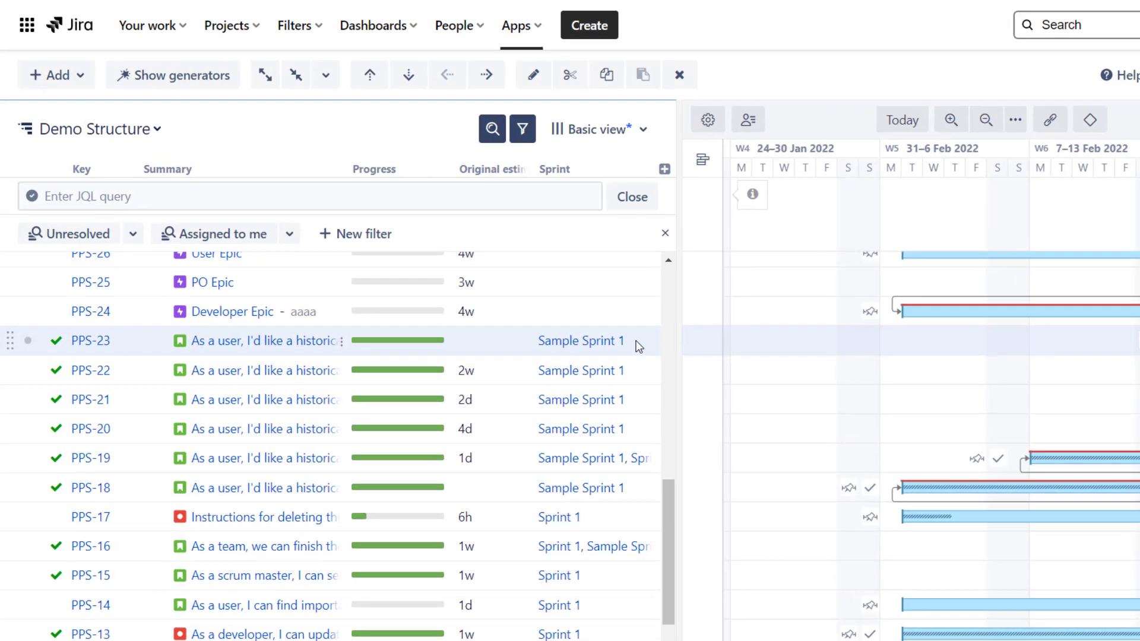
pyautogui.doubleClick(530, 285)
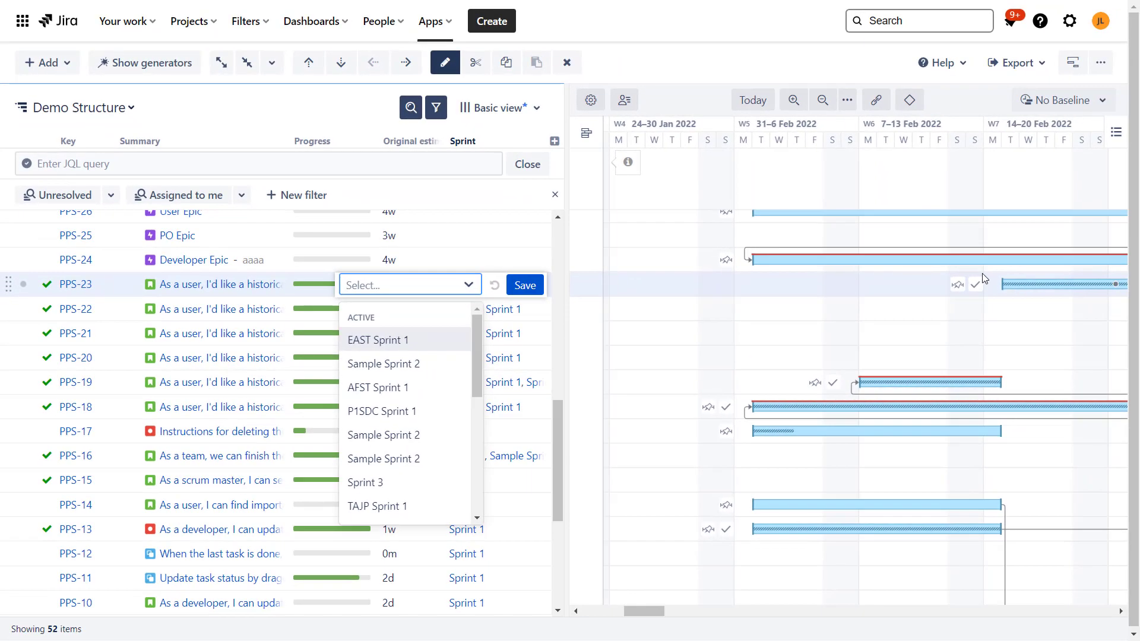
pyautogui.moveTo(657, 611); pyautogui.dragTo(672, 607)
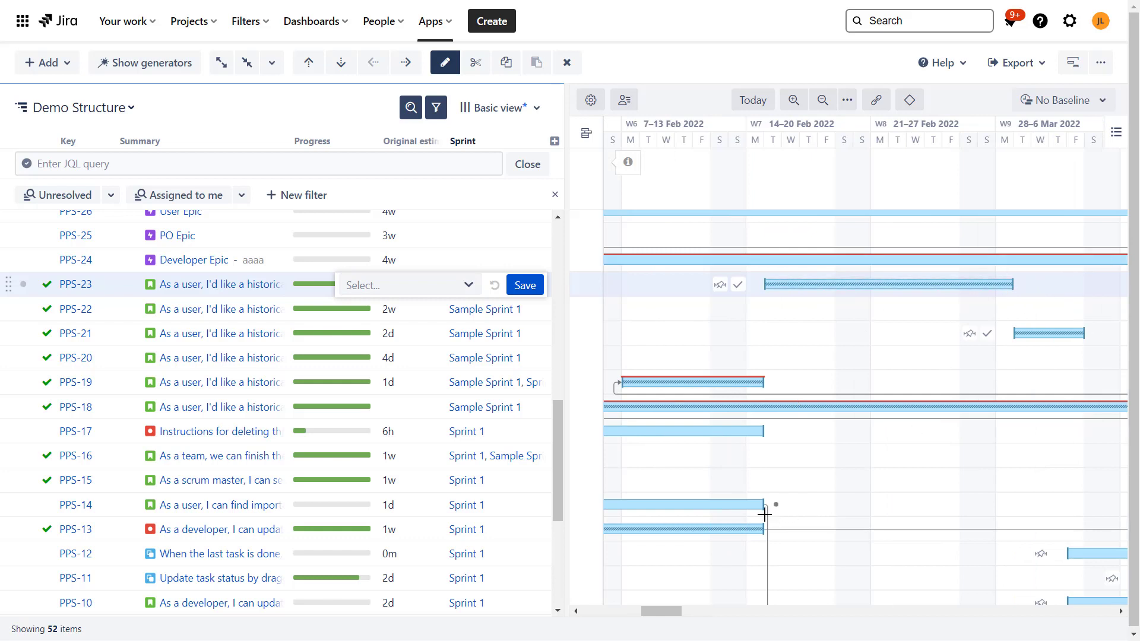
pyautogui.scroll(-3, 749, 509)
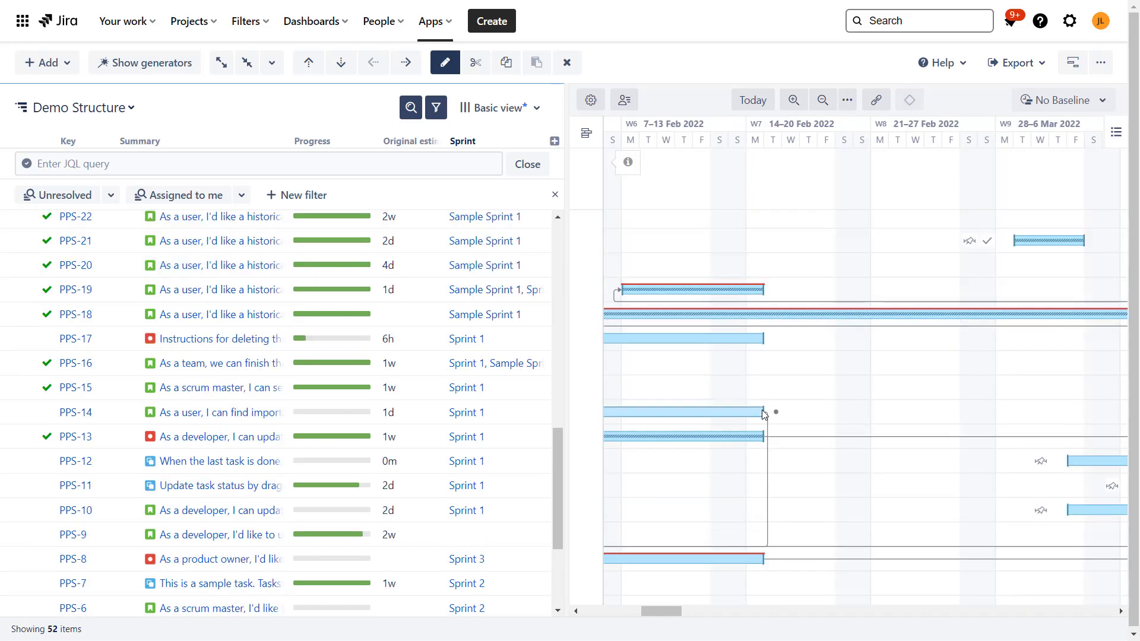
pyautogui.moveTo(658, 612)
pyautogui.mouseDown()
pyautogui.moveTo(627, 614)
pyautogui.moveTo(645, 613)
pyautogui.mouseUp()
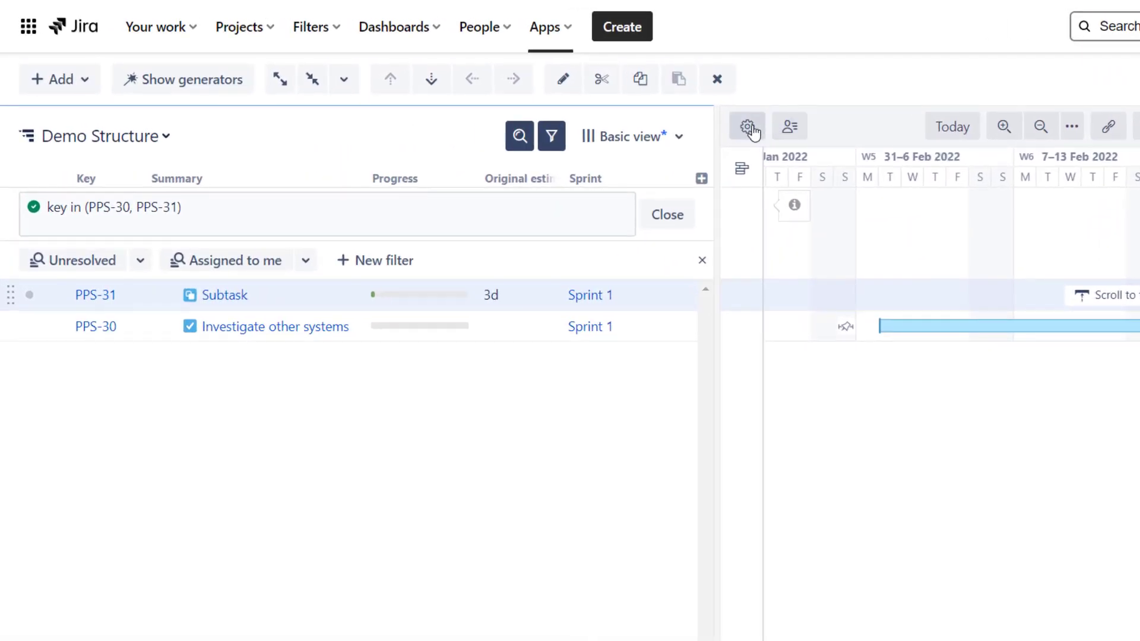
# Enable "Prefer sprints over manual start and finish dates" in the Gantt chart's scheduling settings and save.
pyautogui.click(751, 128)
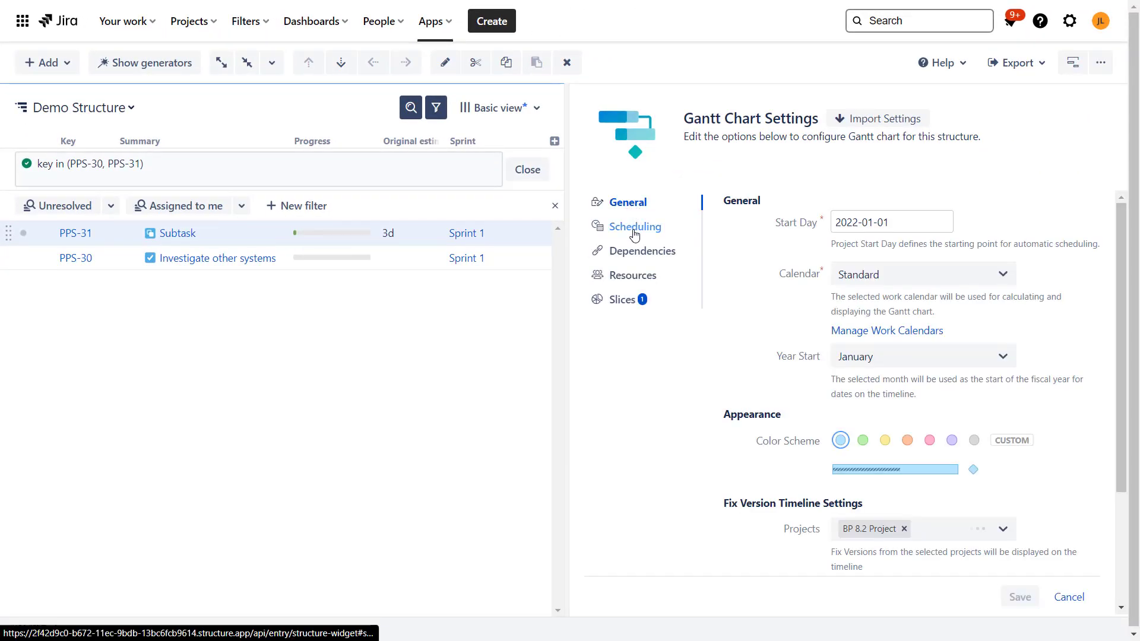
pyautogui.click(633, 228)
pyautogui.scroll(-6, 823, 204)
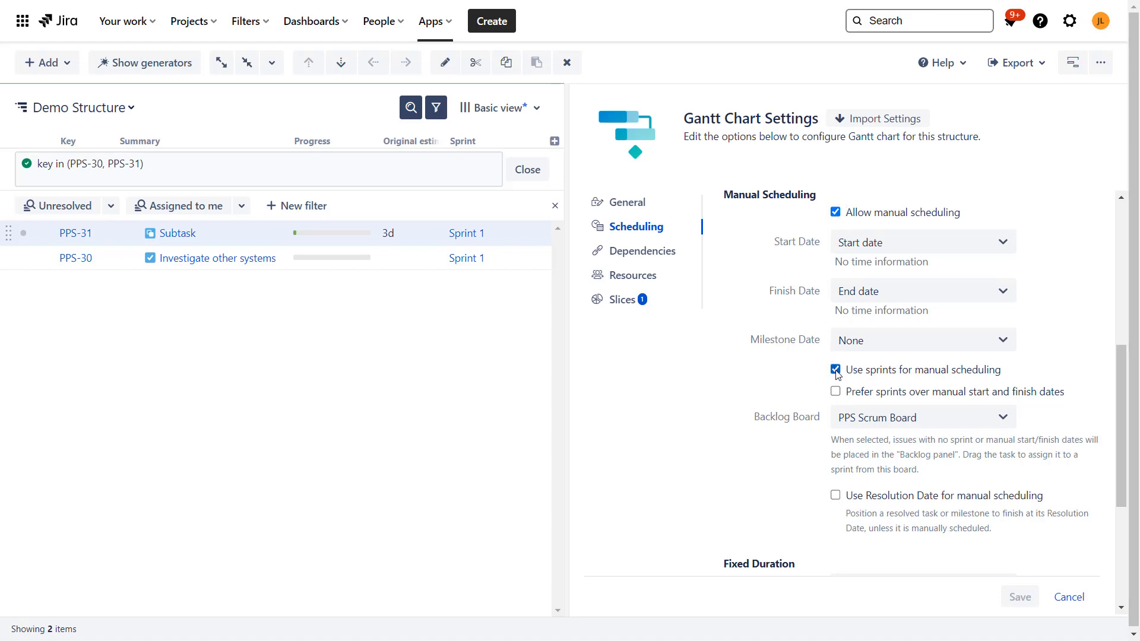
pyautogui.click(836, 392)
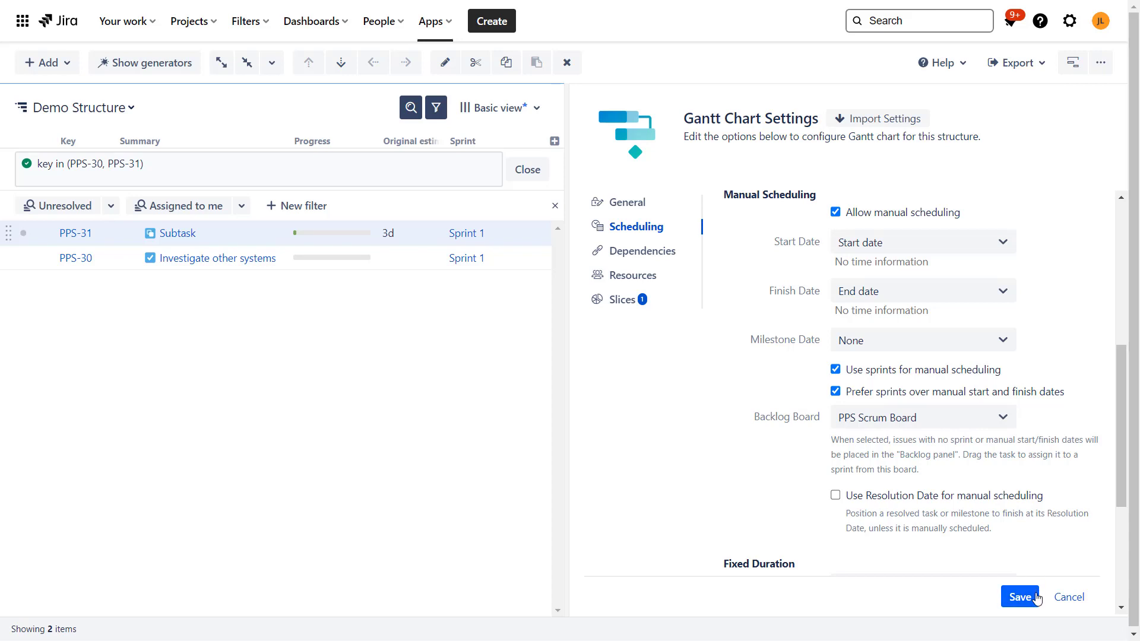
pyautogui.click(1020, 597)
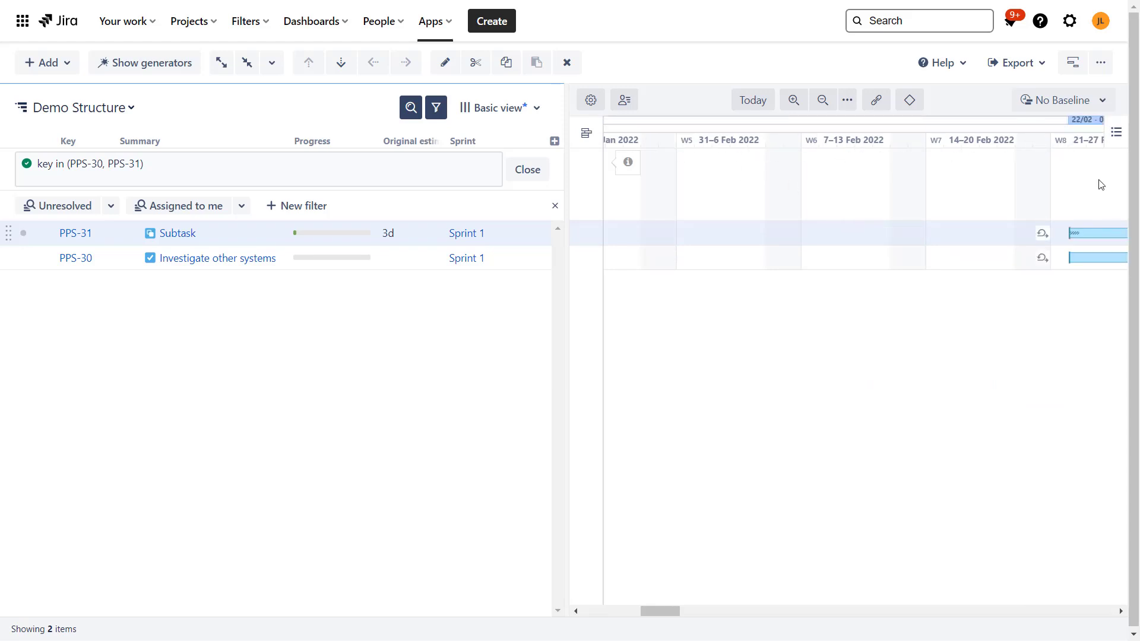
# Change the sprint of issue PPS-30, "Investigate other systems", to Sprint 2 and save it.
pyautogui.click(1121, 611)
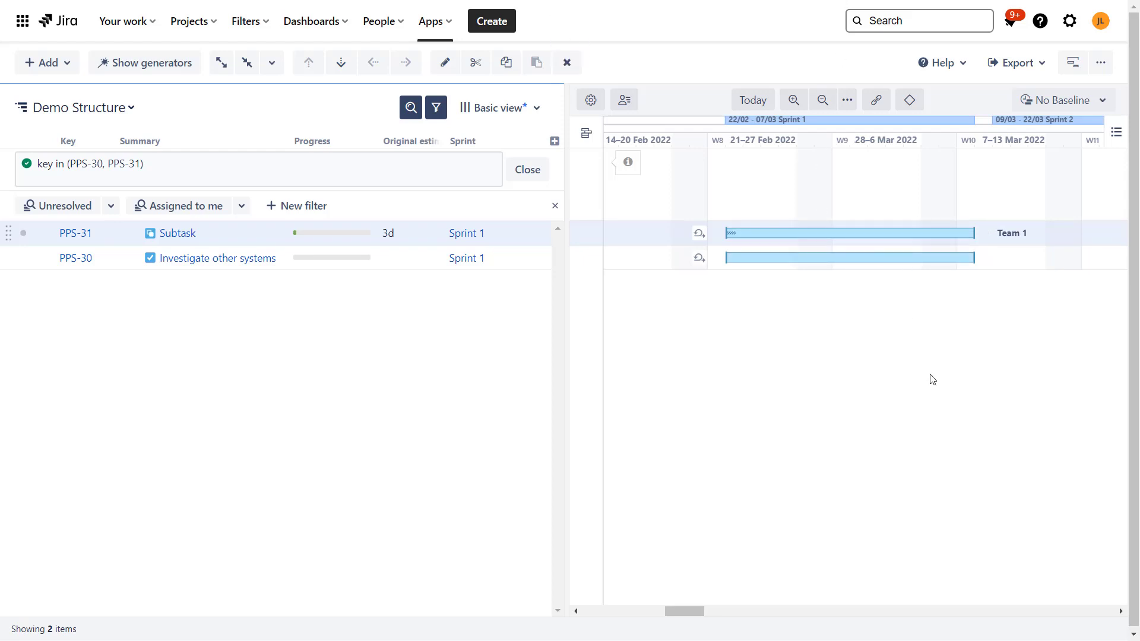
pyautogui.click(498, 265)
pyautogui.click(497, 265)
pyautogui.click(475, 261)
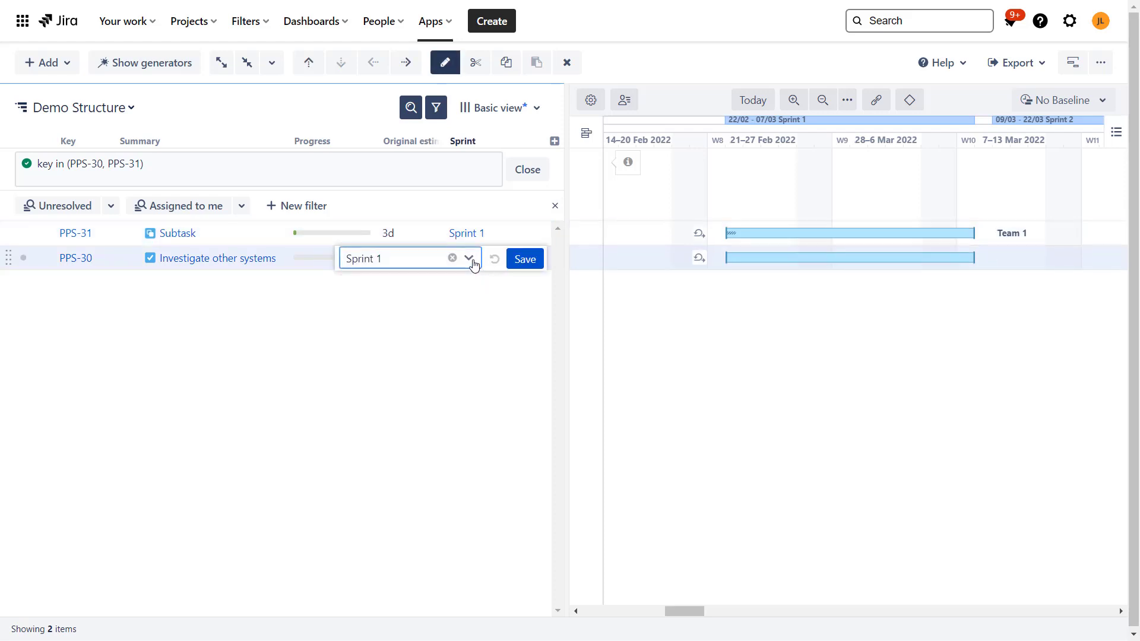
pyautogui.click(475, 261)
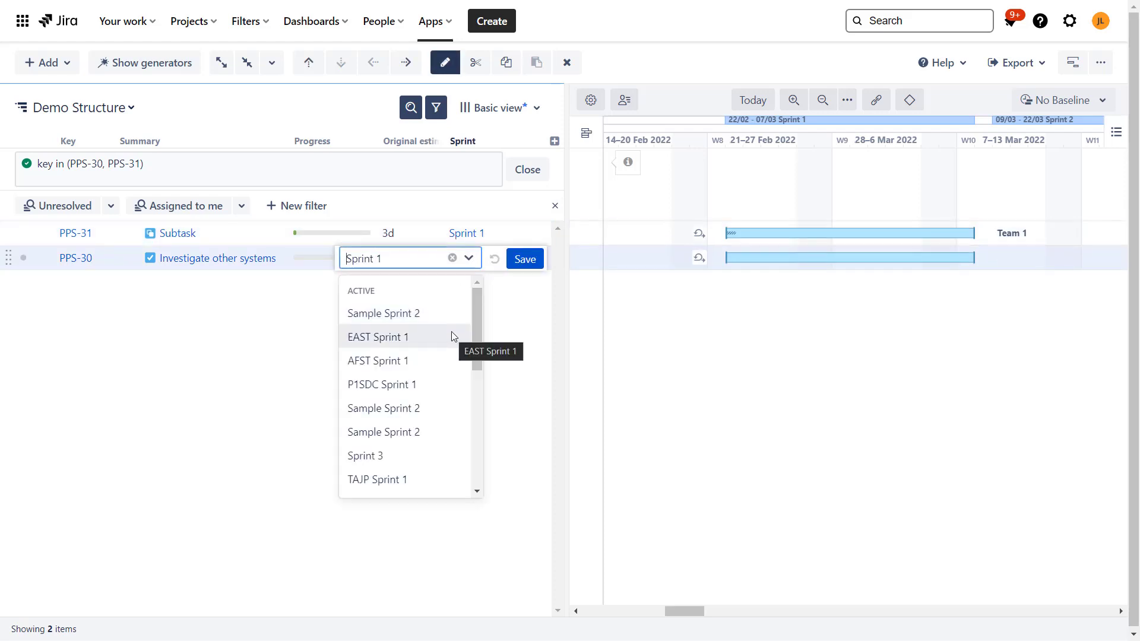
pyautogui.write('Sprint 2')
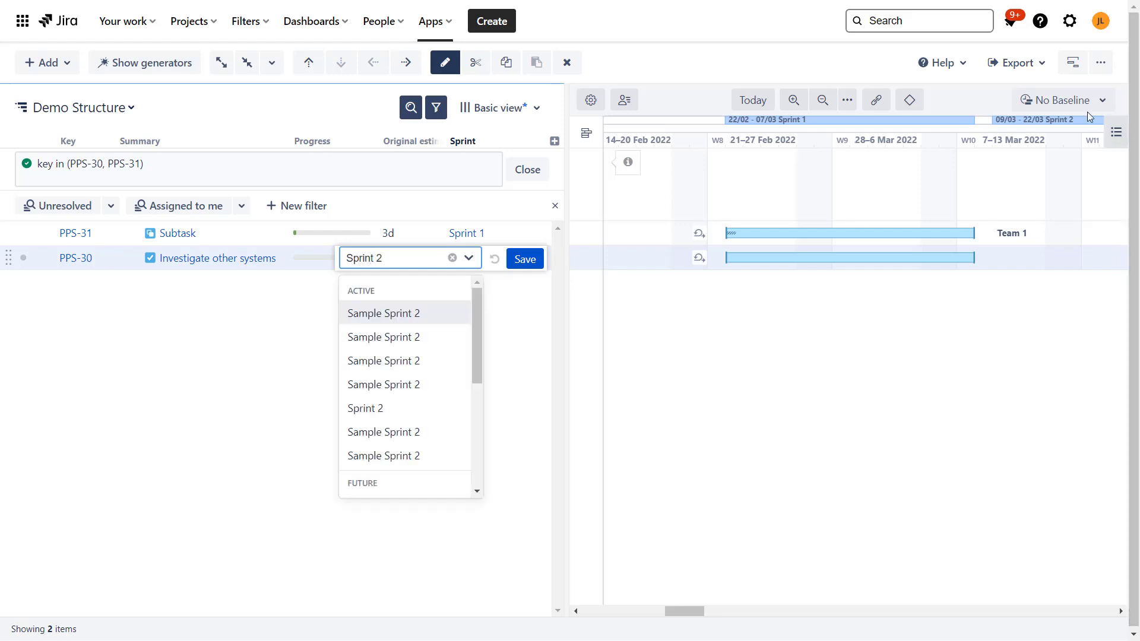
pyautogui.click(421, 396)
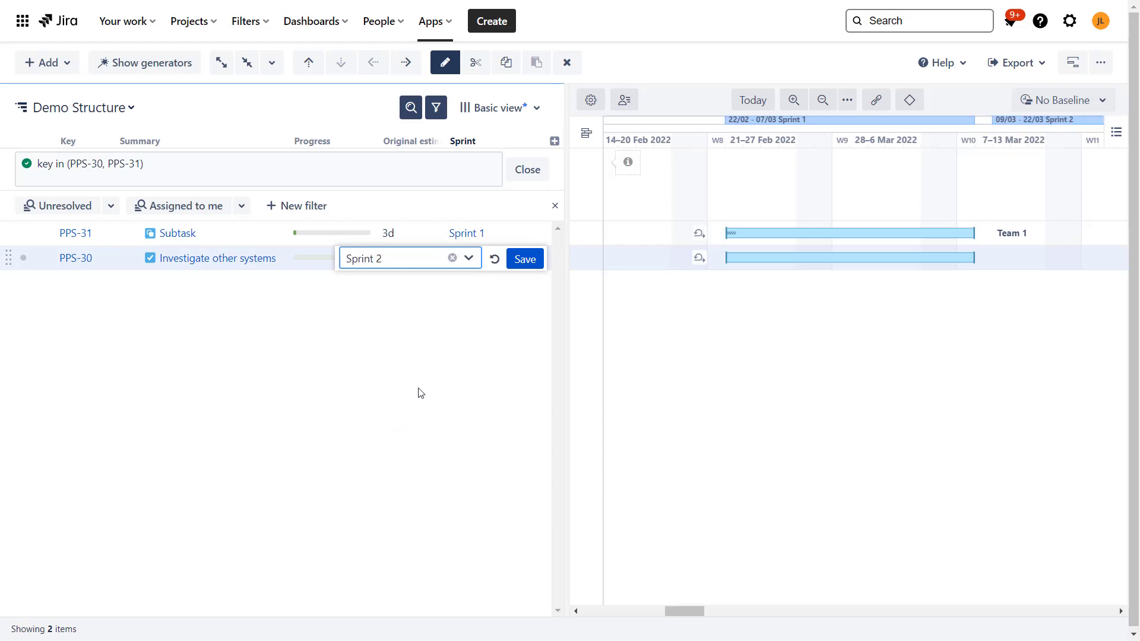
pyautogui.click(530, 258)
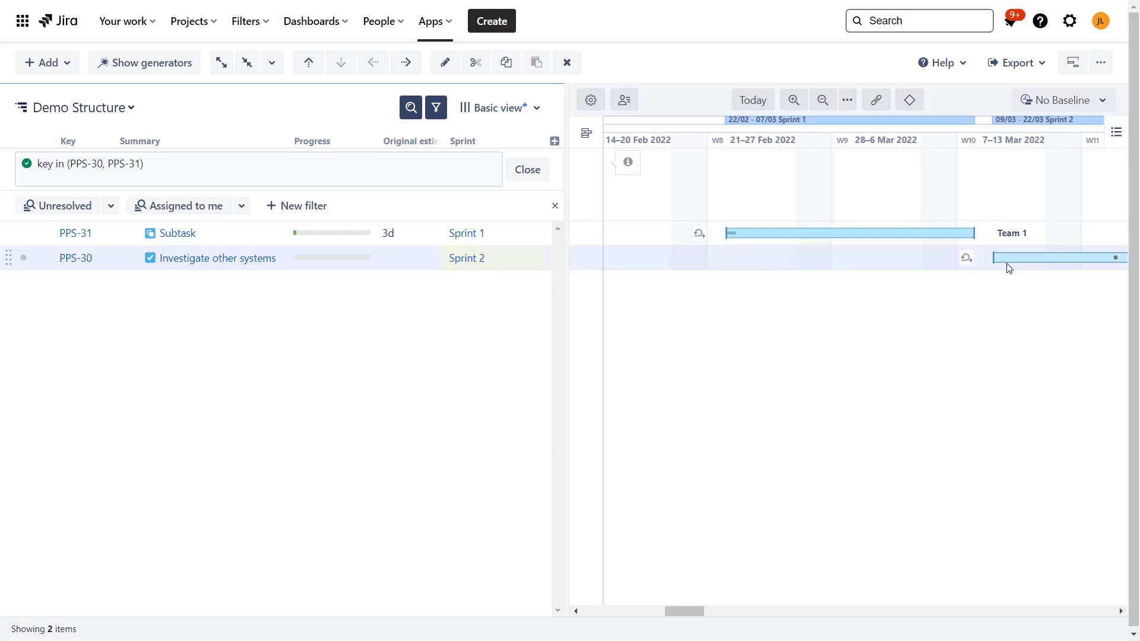
# Try to move the PPS-31 subtask's bar from Sprint 1 into Sprint 2 on the Gantt timeline.
pyautogui.click(1120, 611)
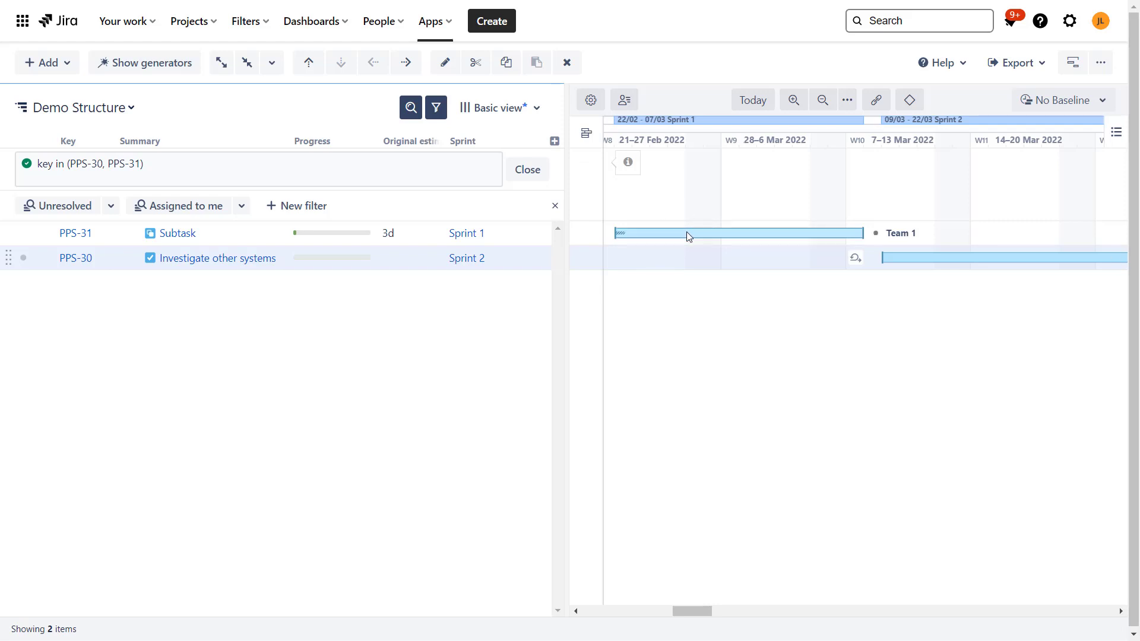
pyautogui.moveTo(686, 231); pyautogui.dragTo(949, 246)
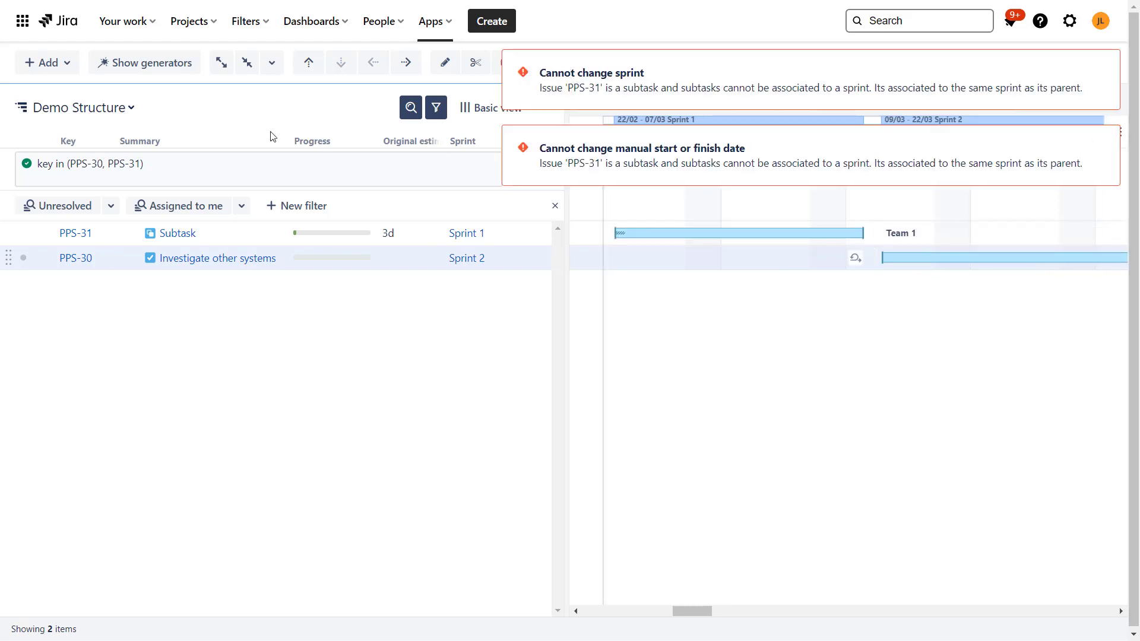
pyautogui.click(1098, 147)
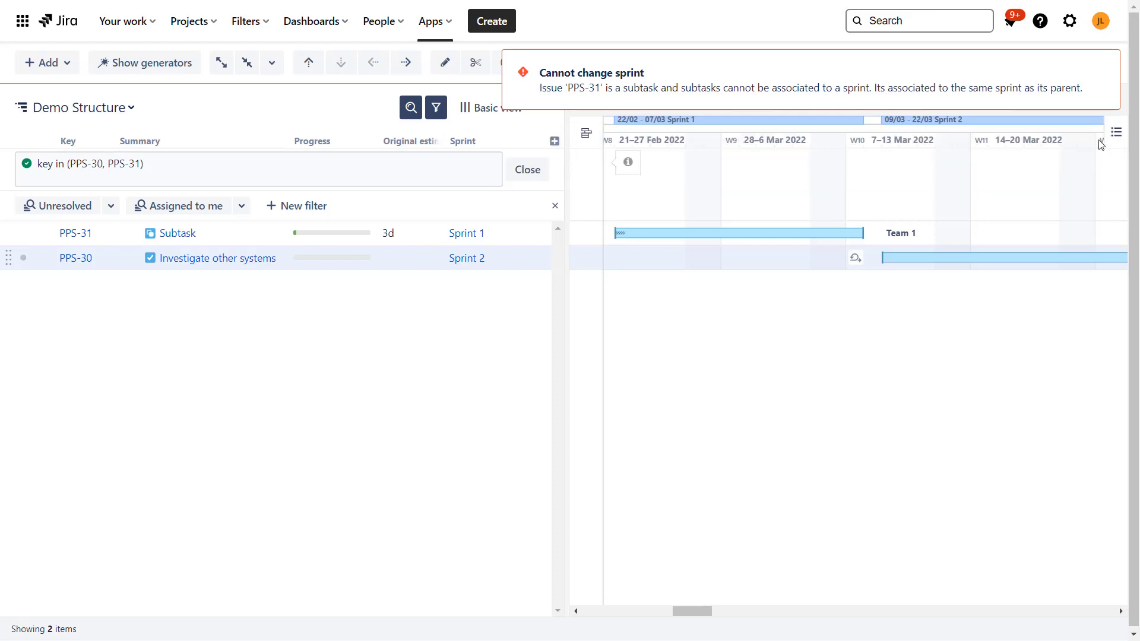
pyautogui.click(1099, 73)
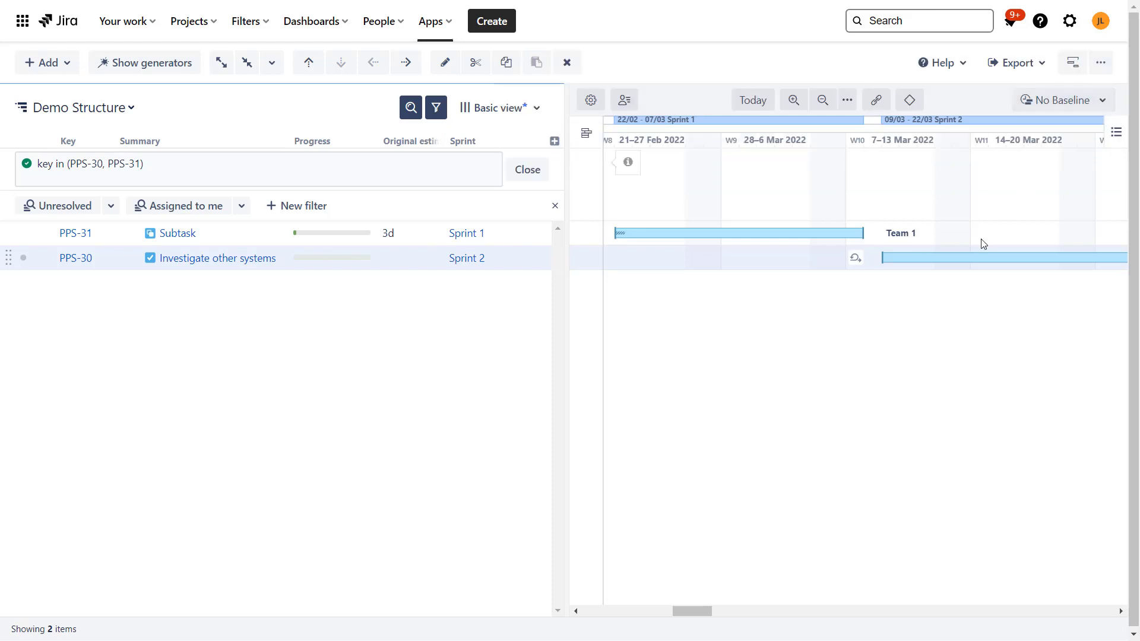
# Move PPS-30's bar into Sprint 1, and try shifting it across both sprints, dismissing the sprint choice.
pyautogui.moveTo(961, 261); pyautogui.dragTo(764, 239)
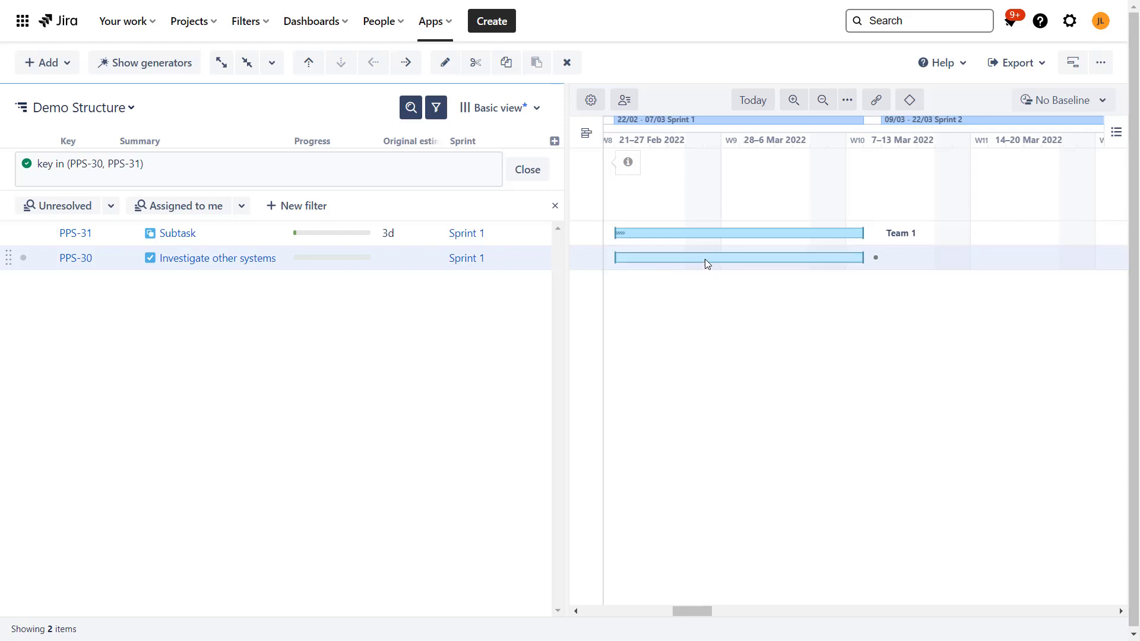
pyautogui.moveTo(705, 259); pyautogui.dragTo(843, 266)
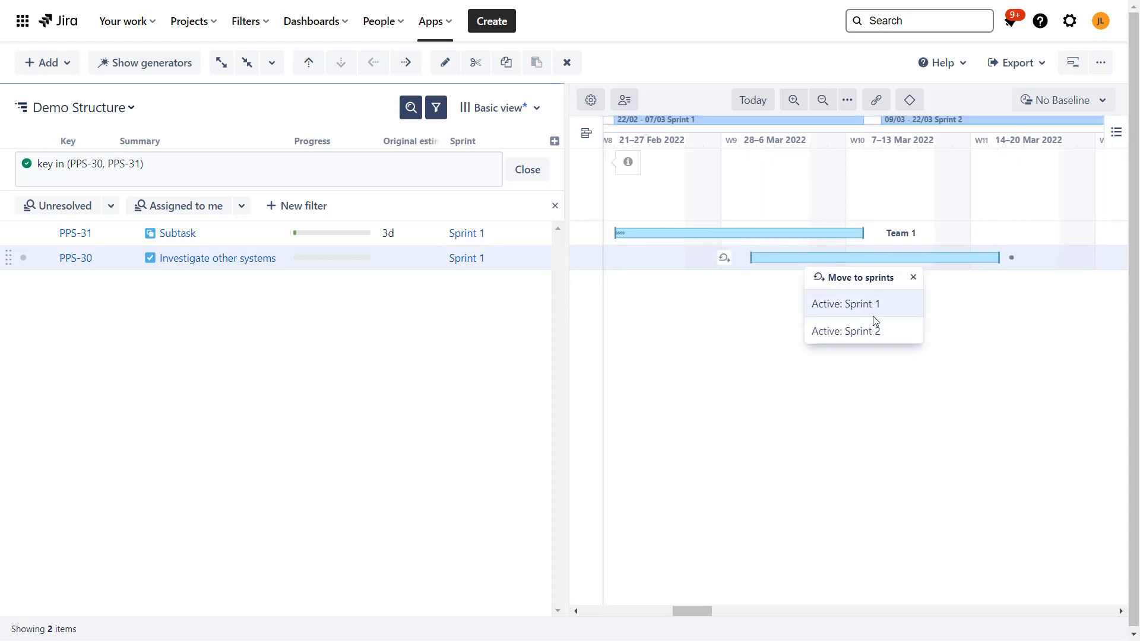
pyautogui.click(914, 278)
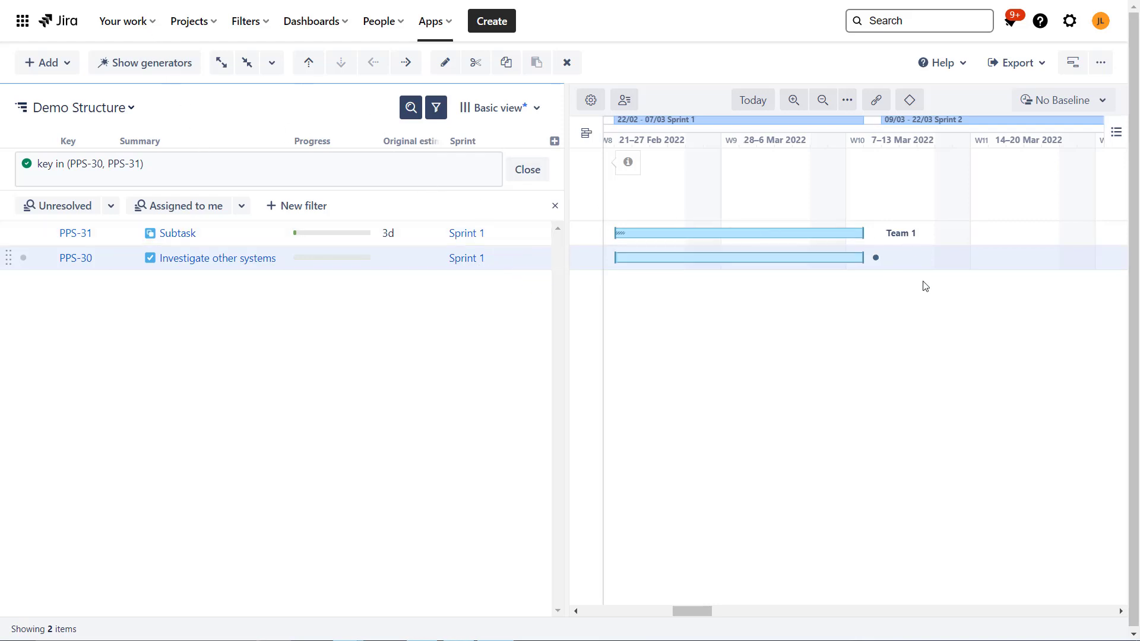
# Clear the JQL query and close the search so the structure lists every issue.
pyautogui.moveTo(285, 163); pyautogui.dragTo(6, 156)
pyautogui.press('BackSpace')
pyautogui.click(537, 177)
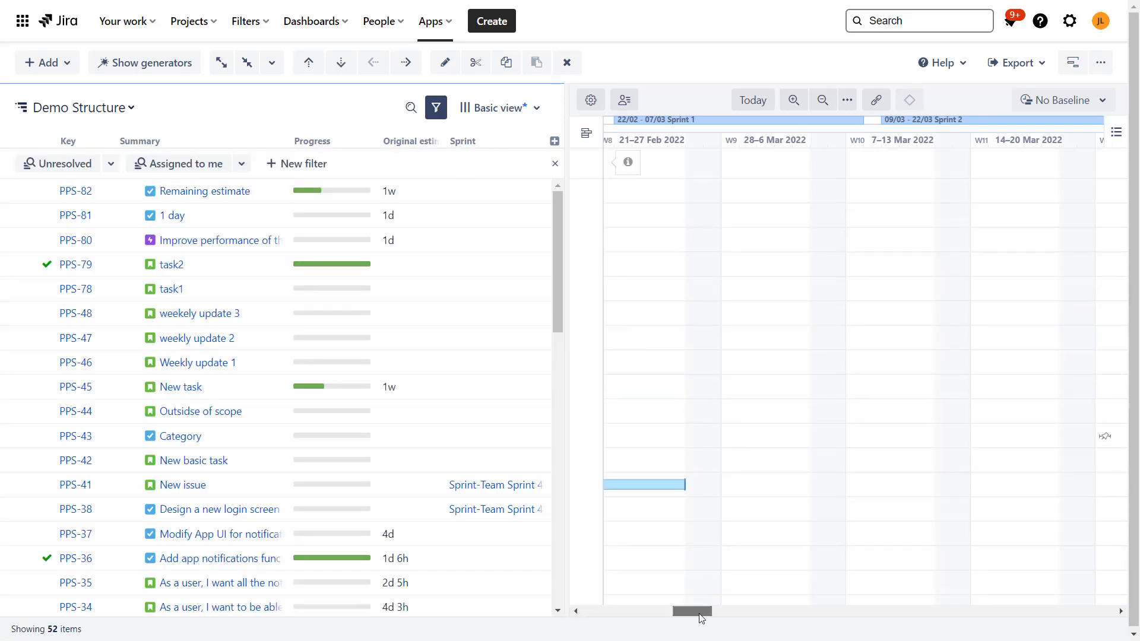
# Select issue PPS-41 to display its board's sprints on the timeline, and examine the bars of the issues below it.
pyautogui.moveTo(690, 611); pyautogui.dragTo(677, 611)
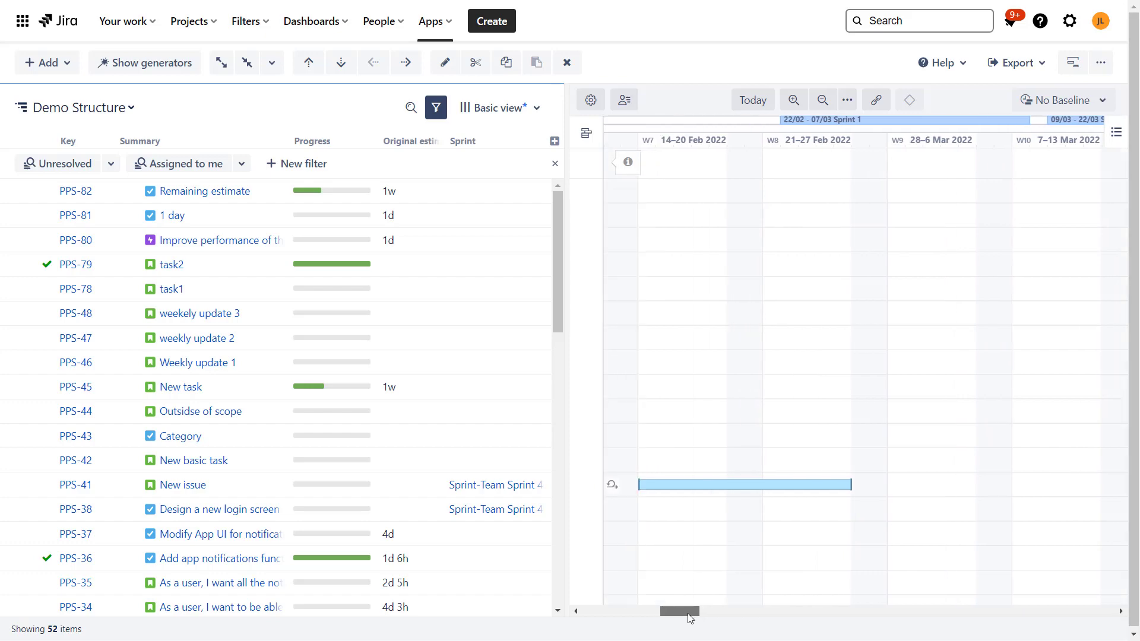
pyautogui.click(426, 485)
pyautogui.scroll(-5, 800, 473)
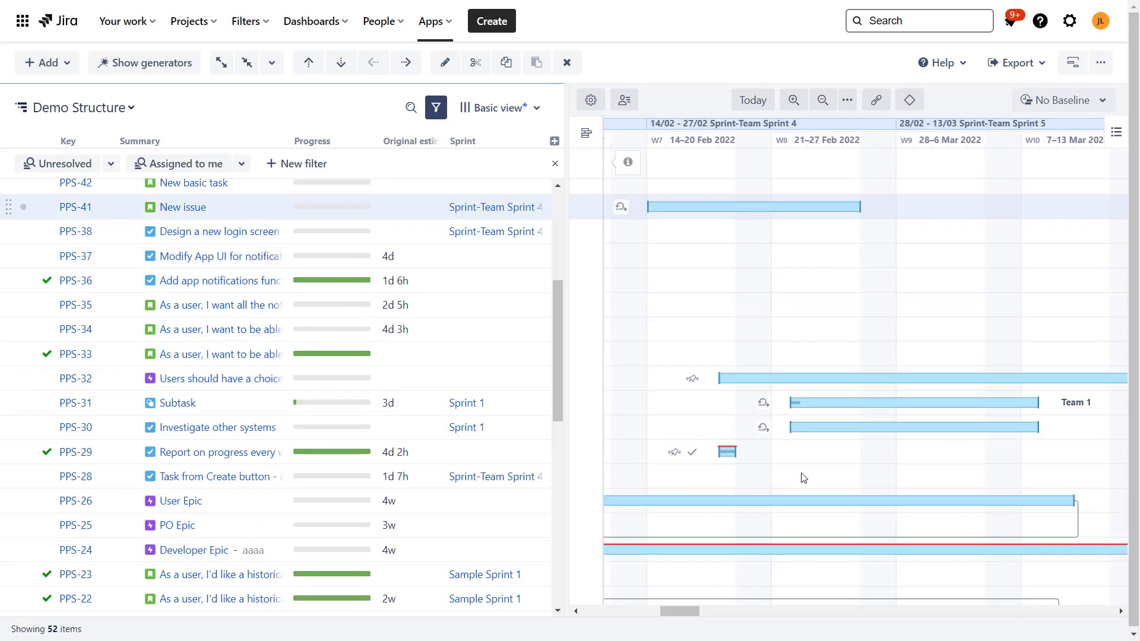
pyautogui.scroll(-2, 805, 475)
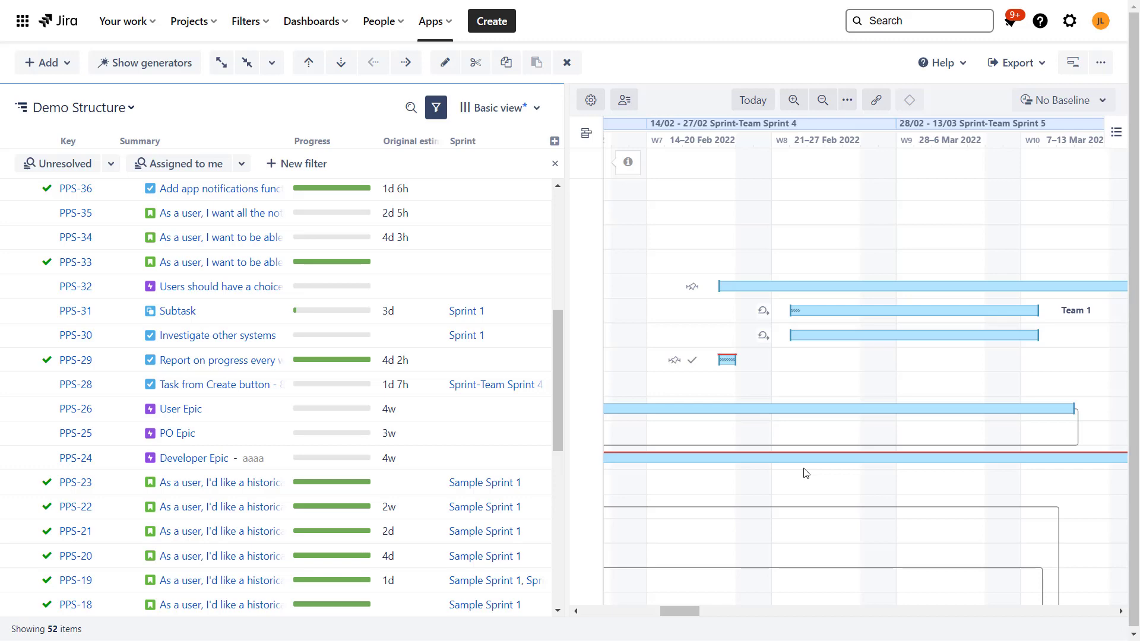
# Compare the Sprint values of the issues further down the structure with their bars on the Gantt timeline.
pyautogui.scroll(-2, 490, 356)
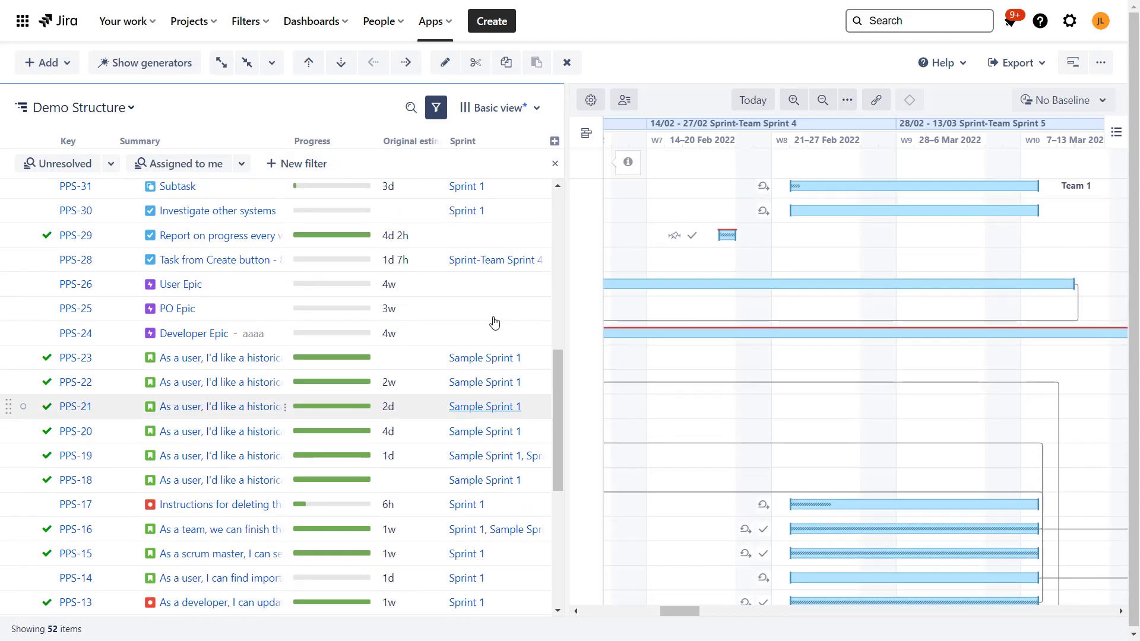
pyautogui.scroll(-2, 523, 440)
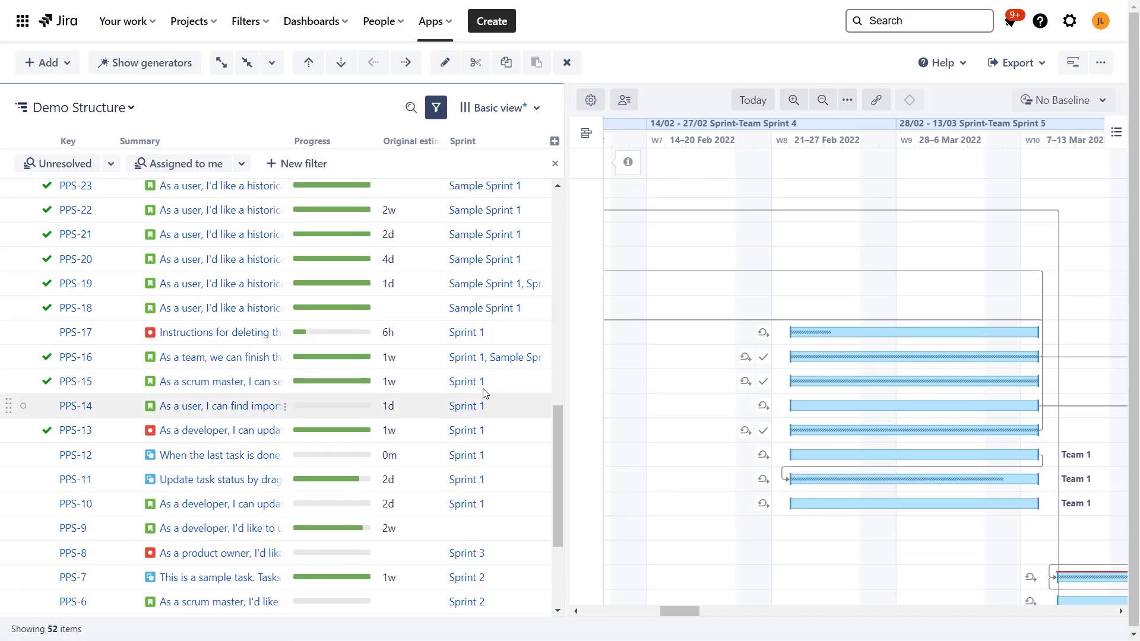
pyautogui.scroll(5, 478, 409)
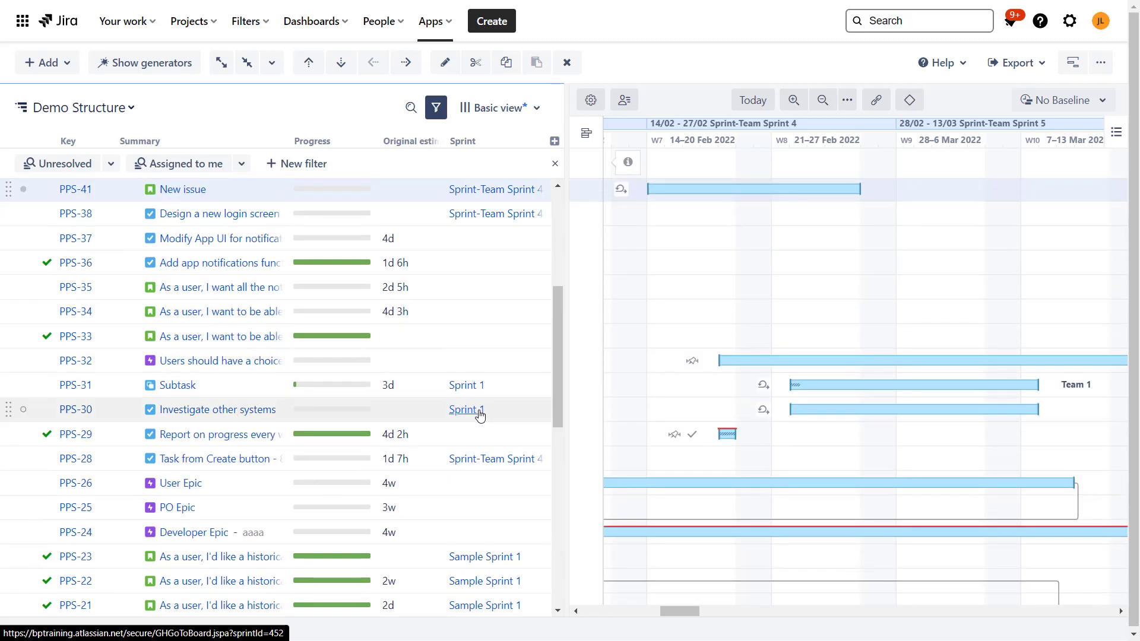
pyautogui.scroll(-6, 472, 407)
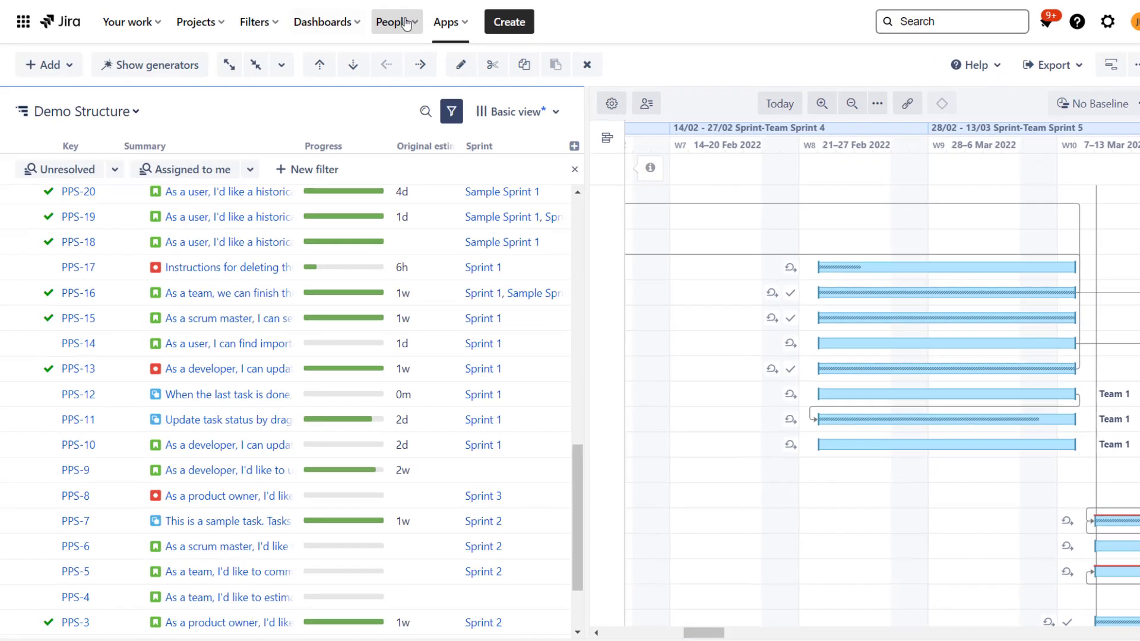
# Switch to Structure Cross-Team PI Planner and open the Sprint-Team board.
pyautogui.click(430, 21)
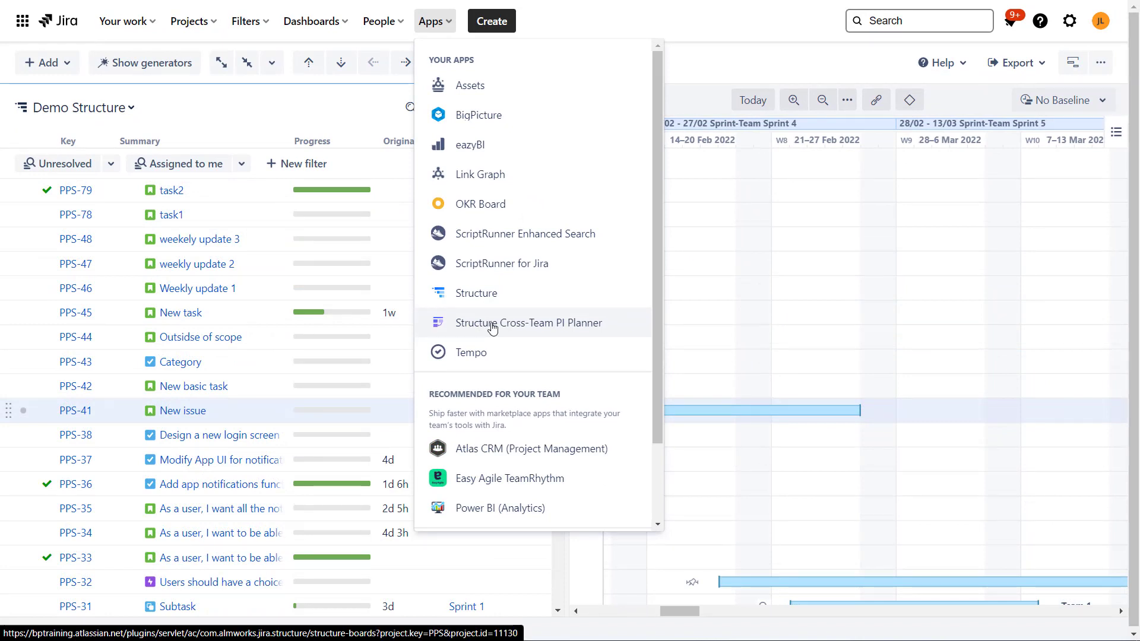
pyautogui.click(492, 325)
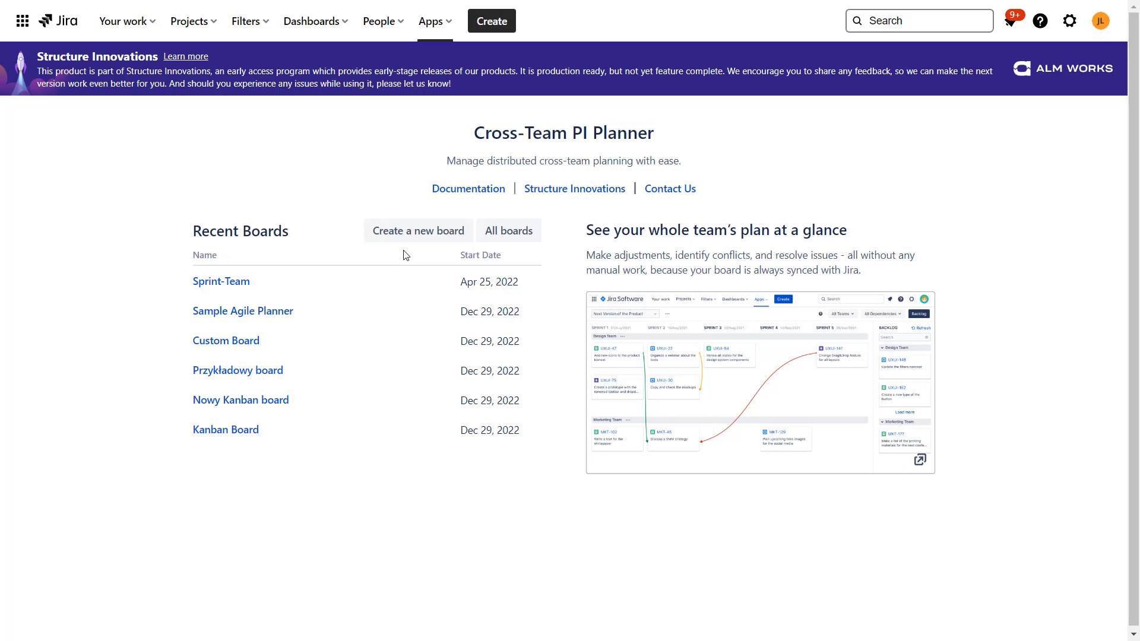
pyautogui.click(234, 282)
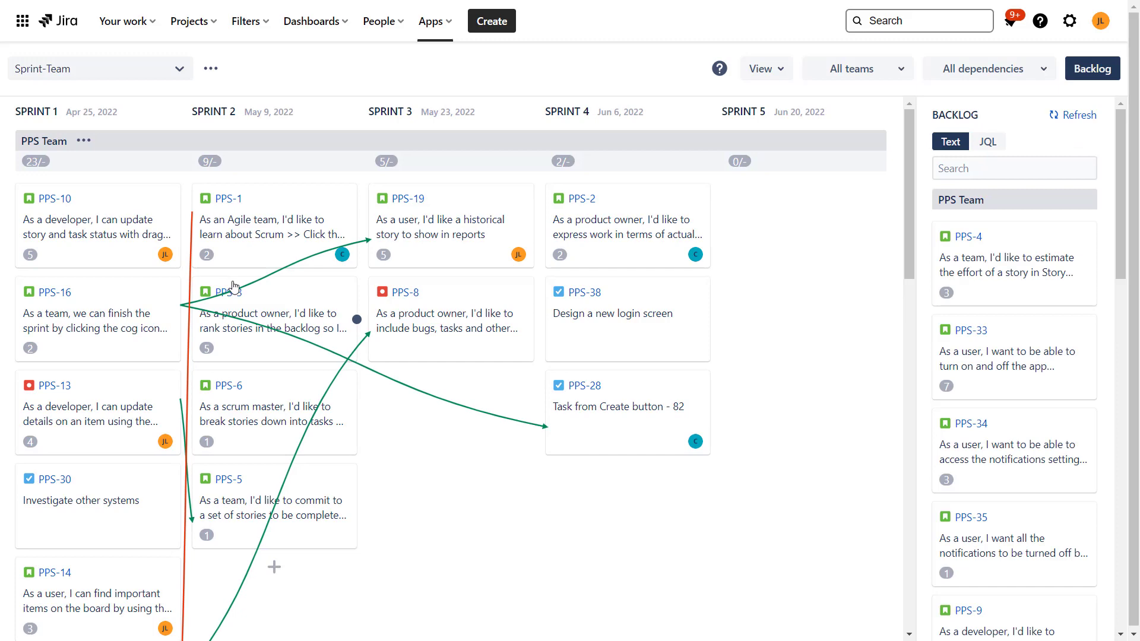
# Examine the backlog's issue cards grouped under PPS Team, SSPA Team and Other team.
pyautogui.scroll(-8, 1039, 237)
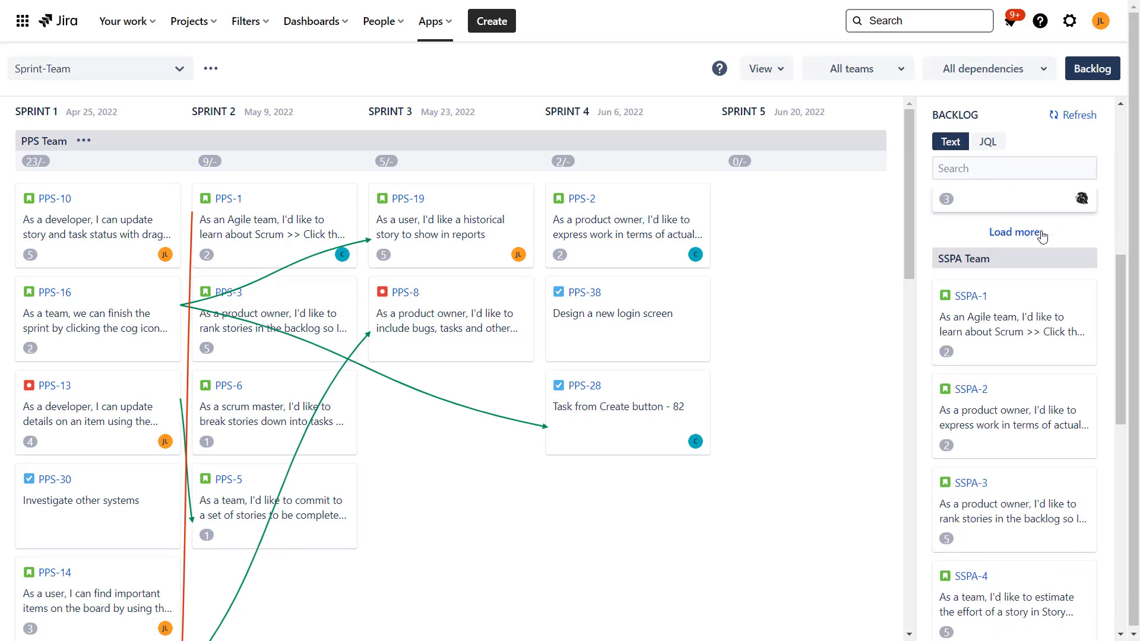
pyautogui.scroll(-10, 1043, 236)
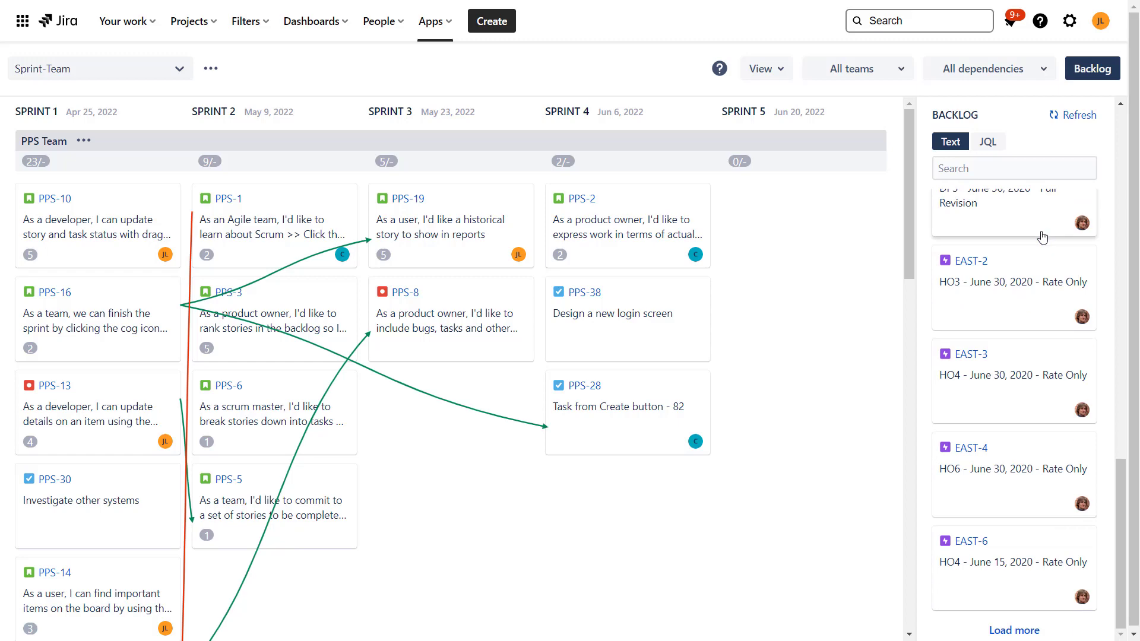
pyautogui.scroll(10, 1038, 325)
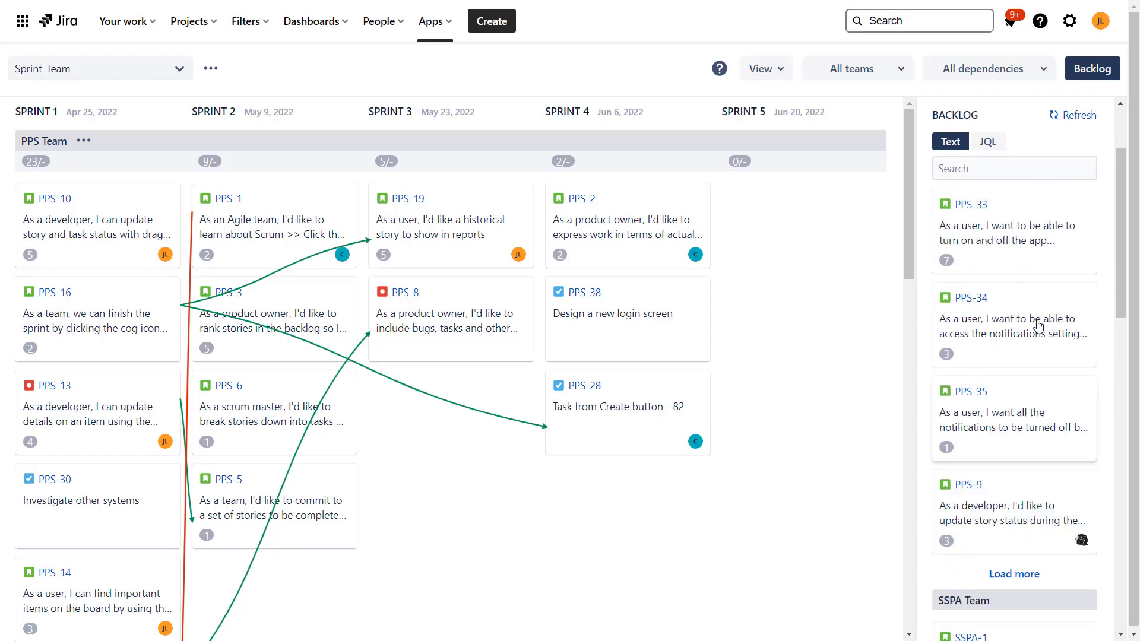
pyautogui.scroll(2, 1037, 326)
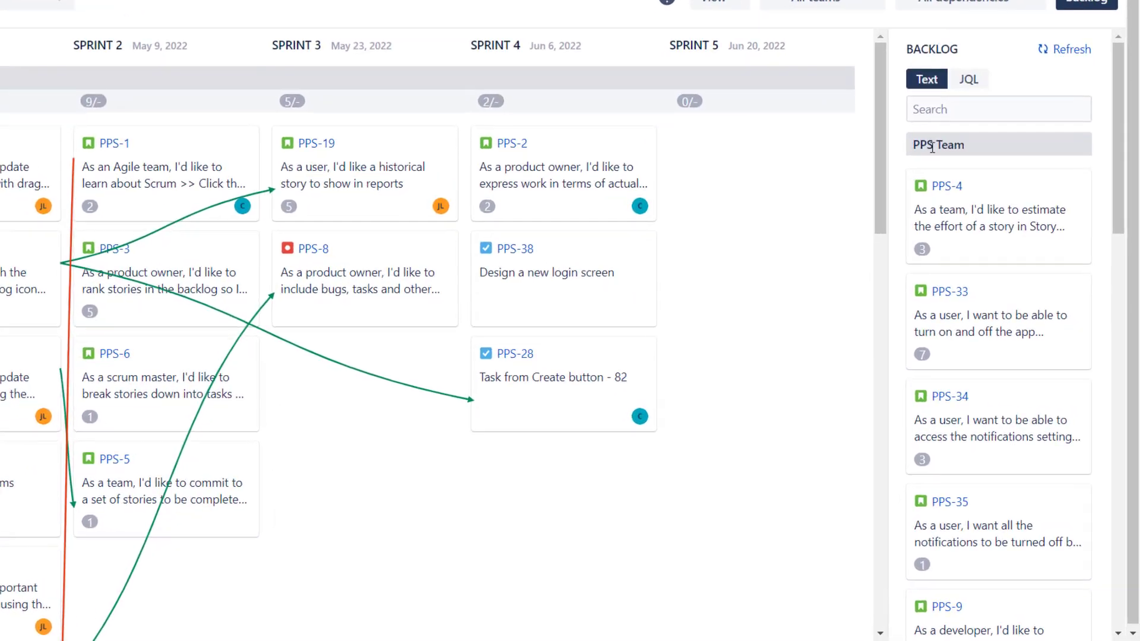
pyautogui.scroll(-8, 950, 196)
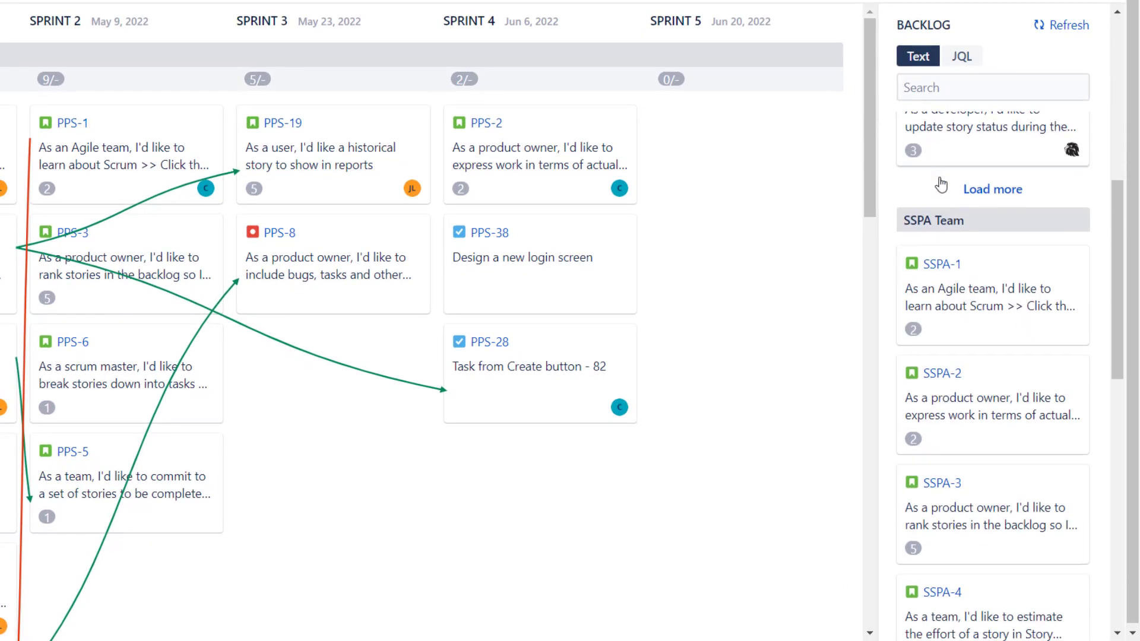
pyautogui.scroll(-10, 937, 221)
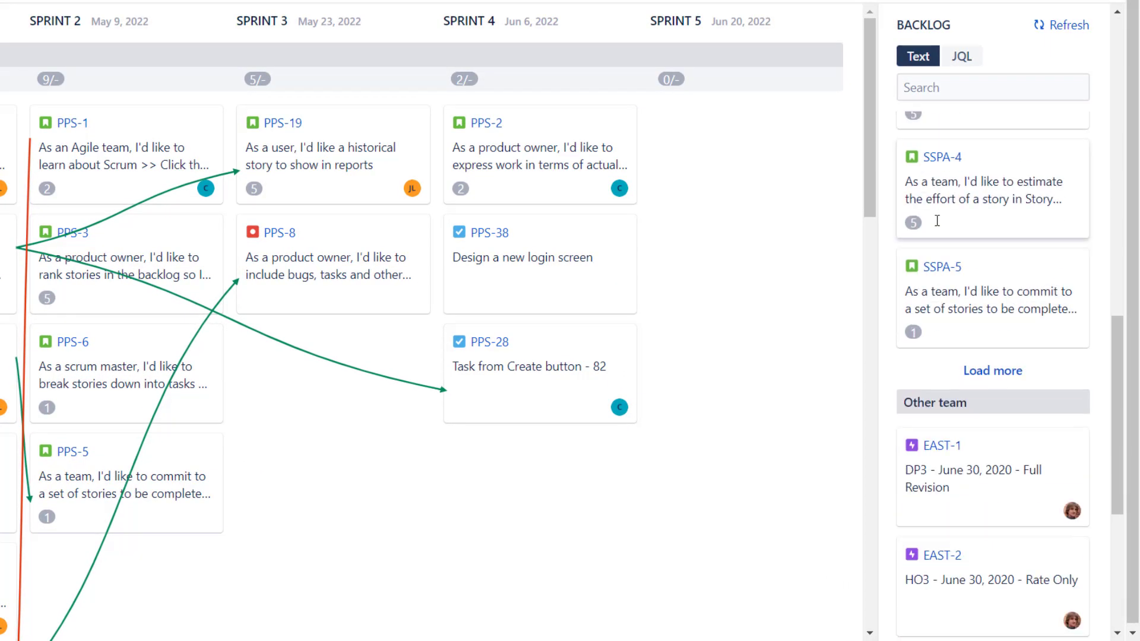
pyautogui.scroll(-3, 957, 265)
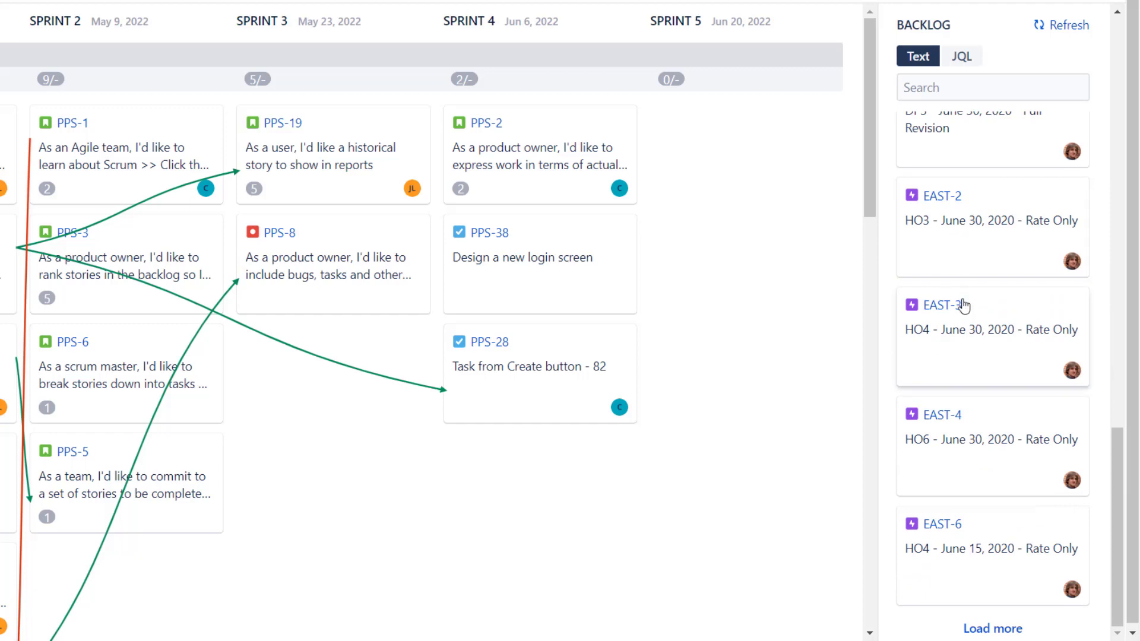
pyautogui.scroll(15, 962, 305)
pyautogui.scroll(5, 965, 306)
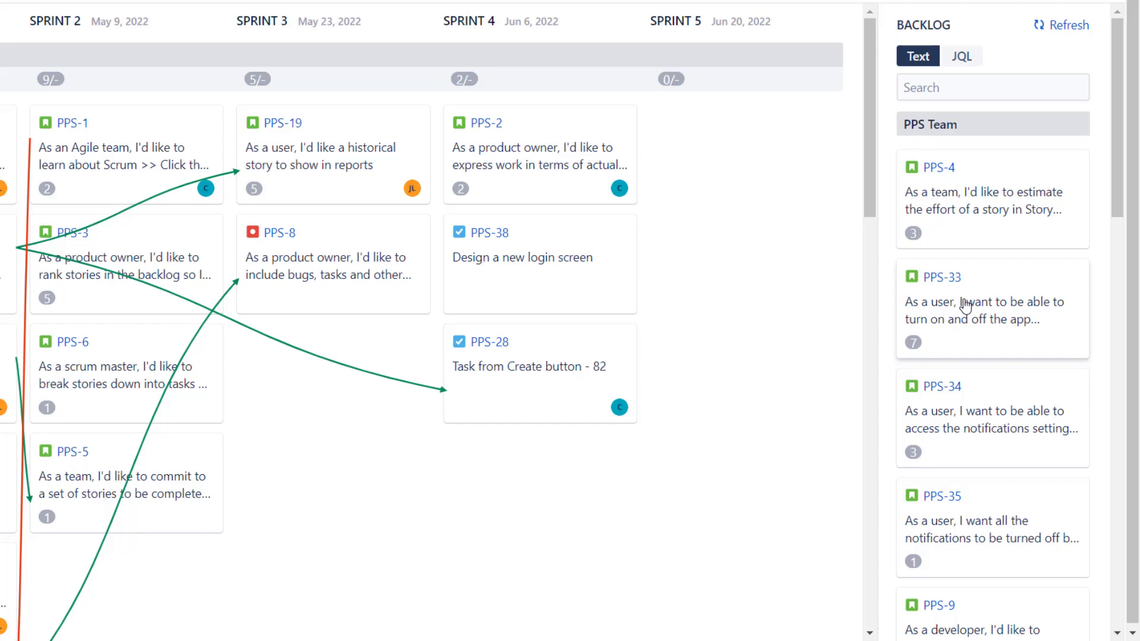
pyautogui.scroll(-15, 969, 159)
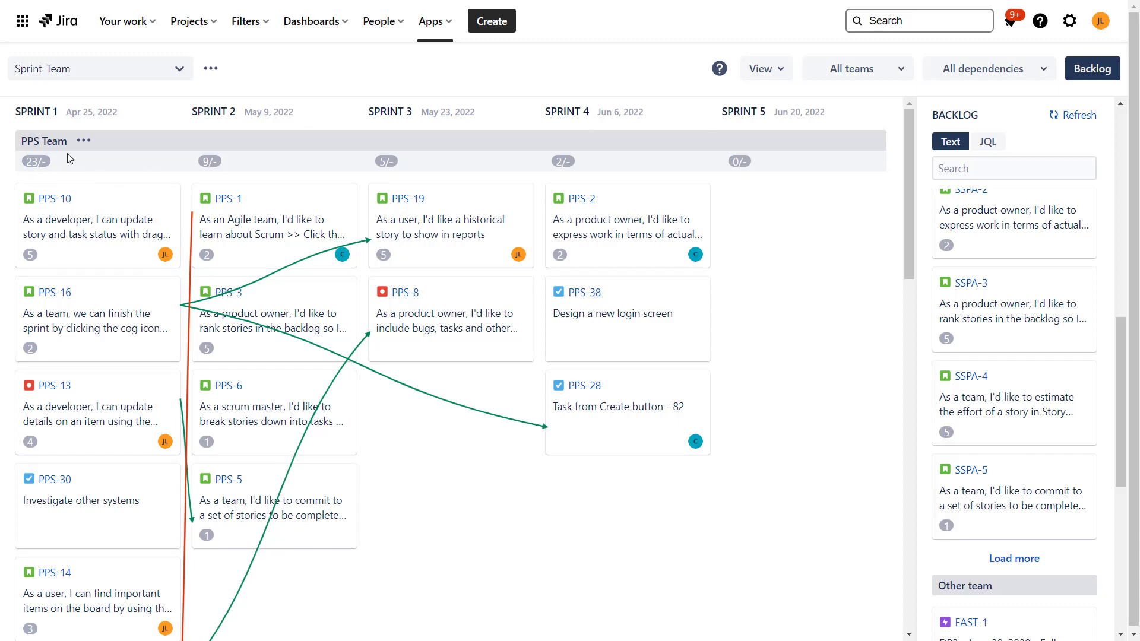
# Examine the PPS Team's cards in each sprint and follow the red dependency line between PPS-1 and PPS-15.
pyautogui.scroll(-8, 79, 331)
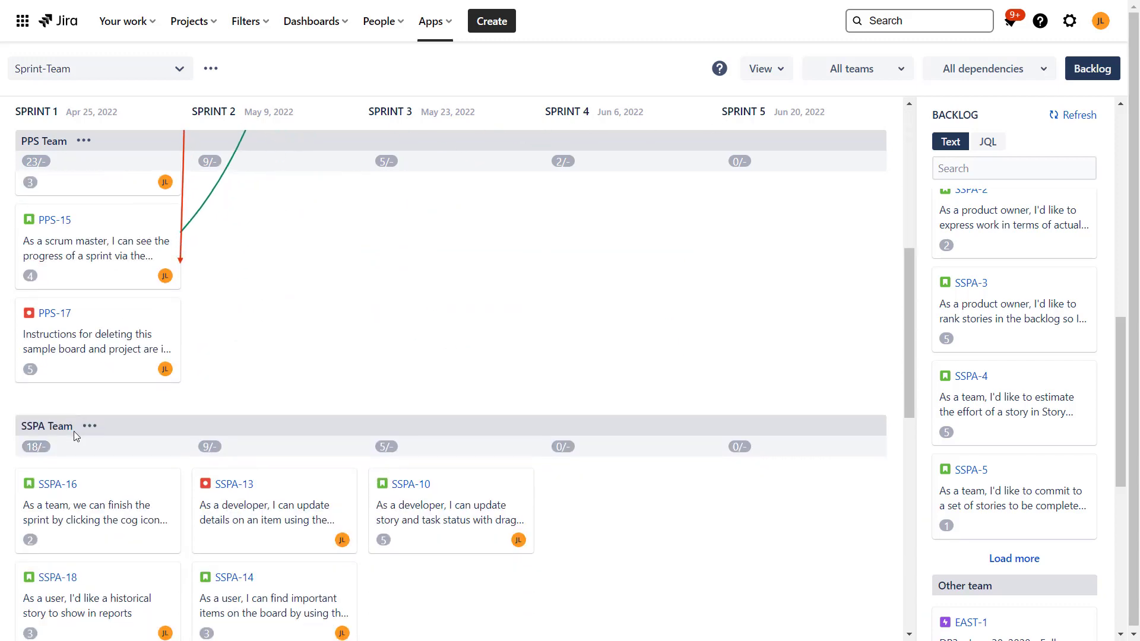
pyautogui.scroll(8, 74, 431)
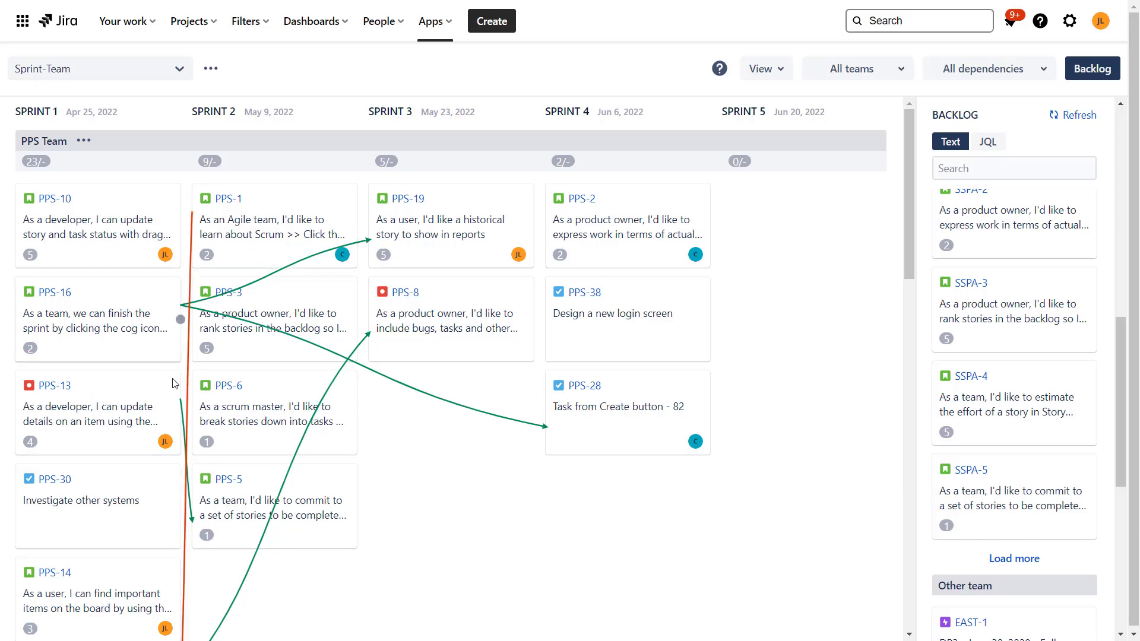
pyautogui.scroll(-2, 273, 410)
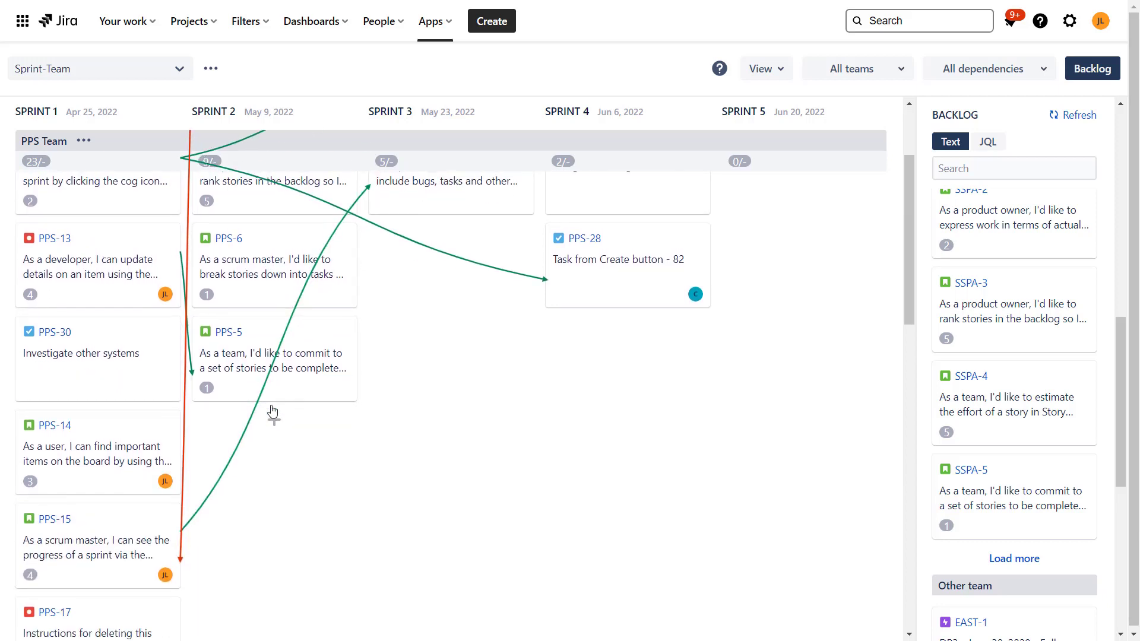
pyautogui.scroll(2, 272, 411)
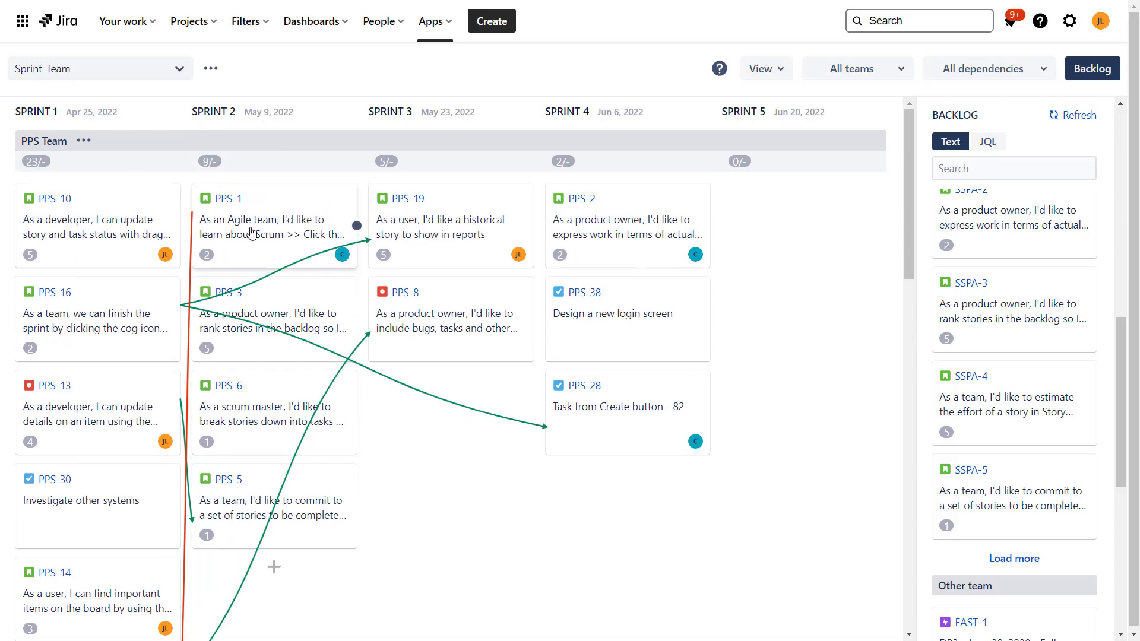
pyautogui.scroll(-2, 194, 243)
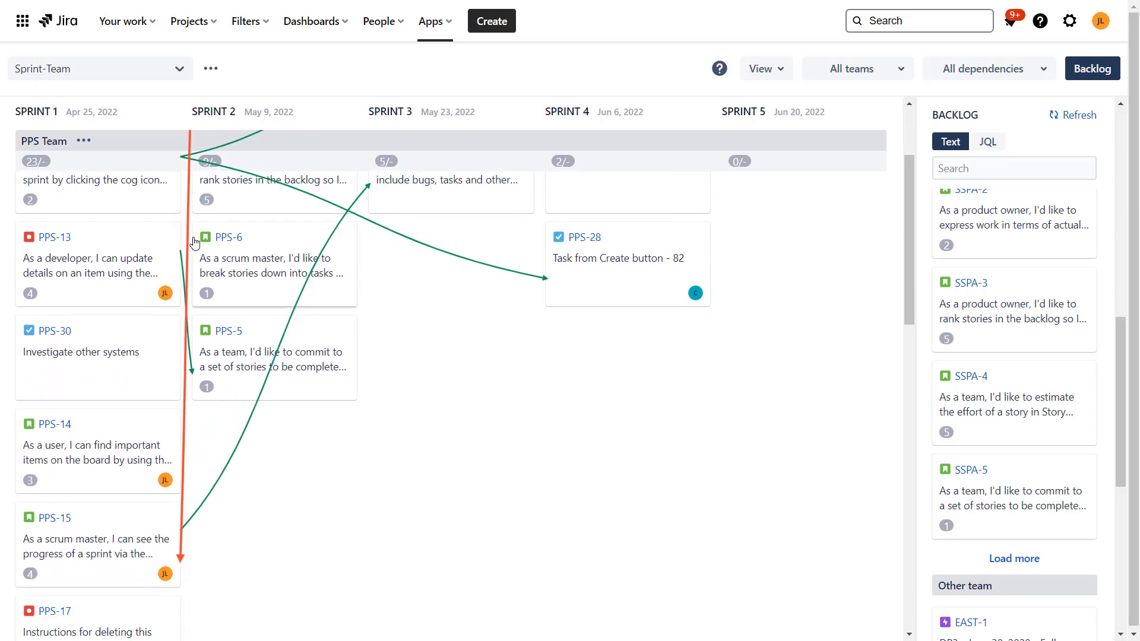
pyautogui.scroll(2, 279, 478)
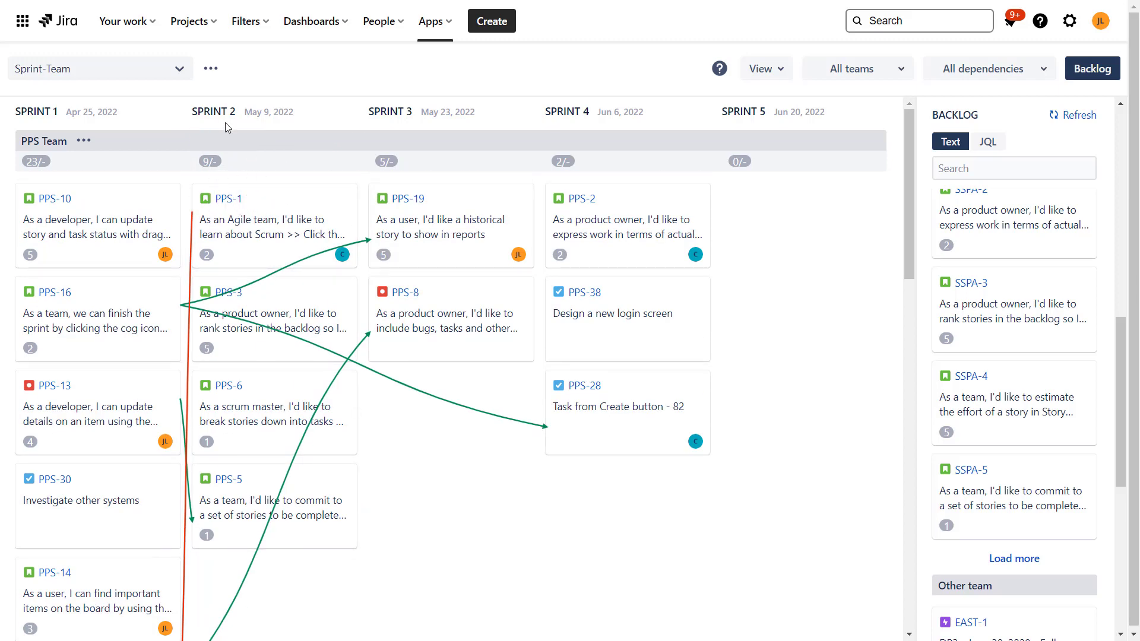
pyautogui.scroll(-1, 246, 199)
pyautogui.scroll(-3, 246, 199)
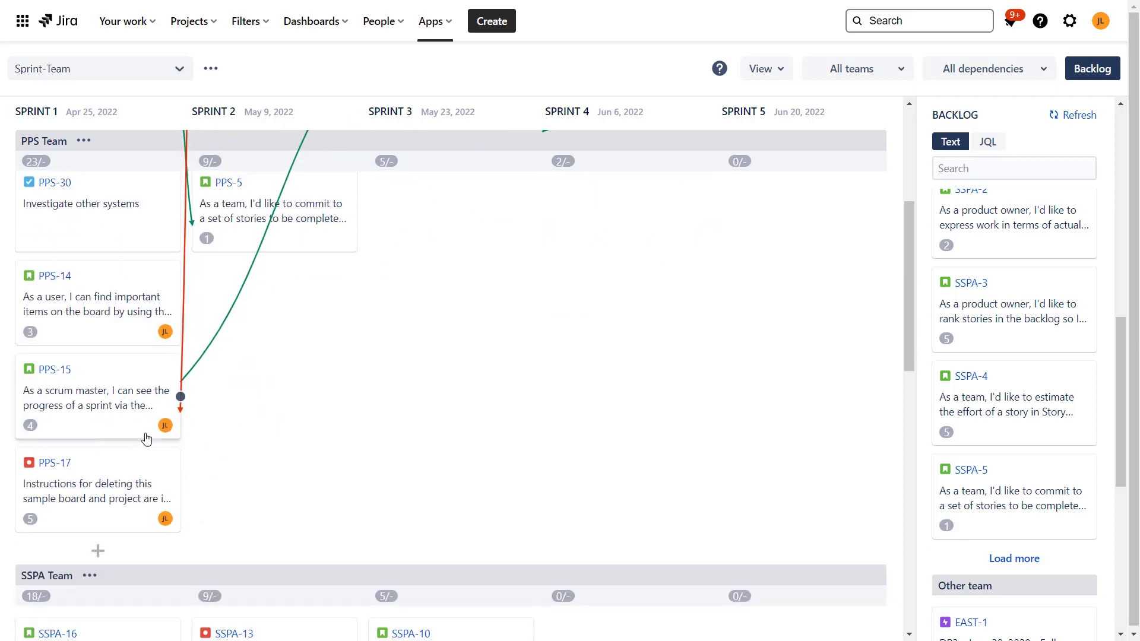
pyautogui.scroll(4, 63, 405)
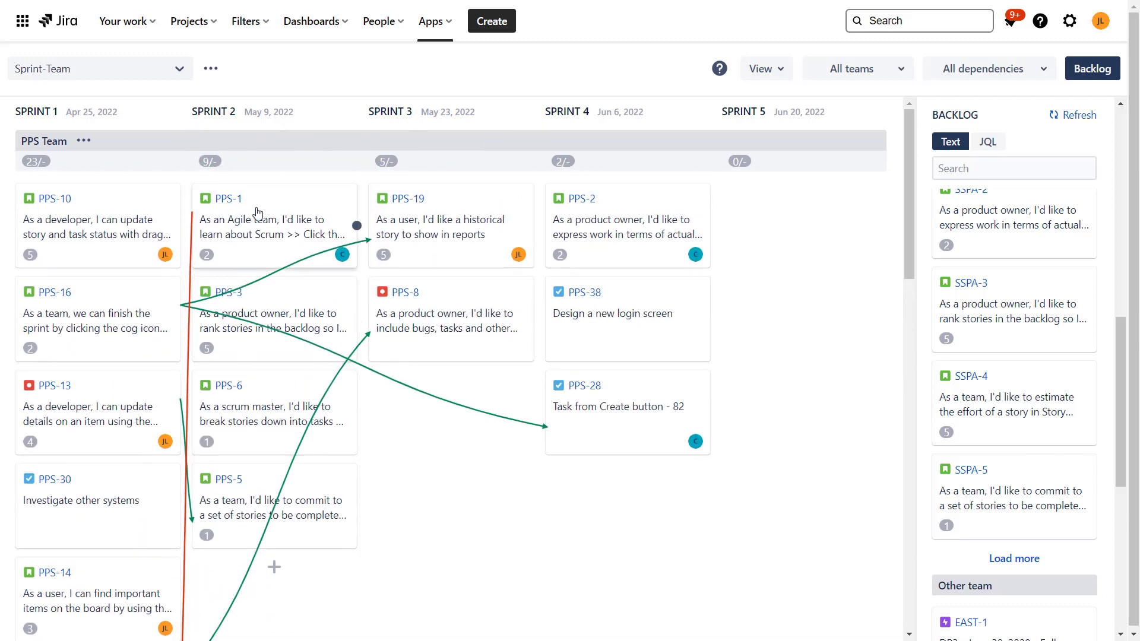
pyautogui.scroll(-4, 94, 377)
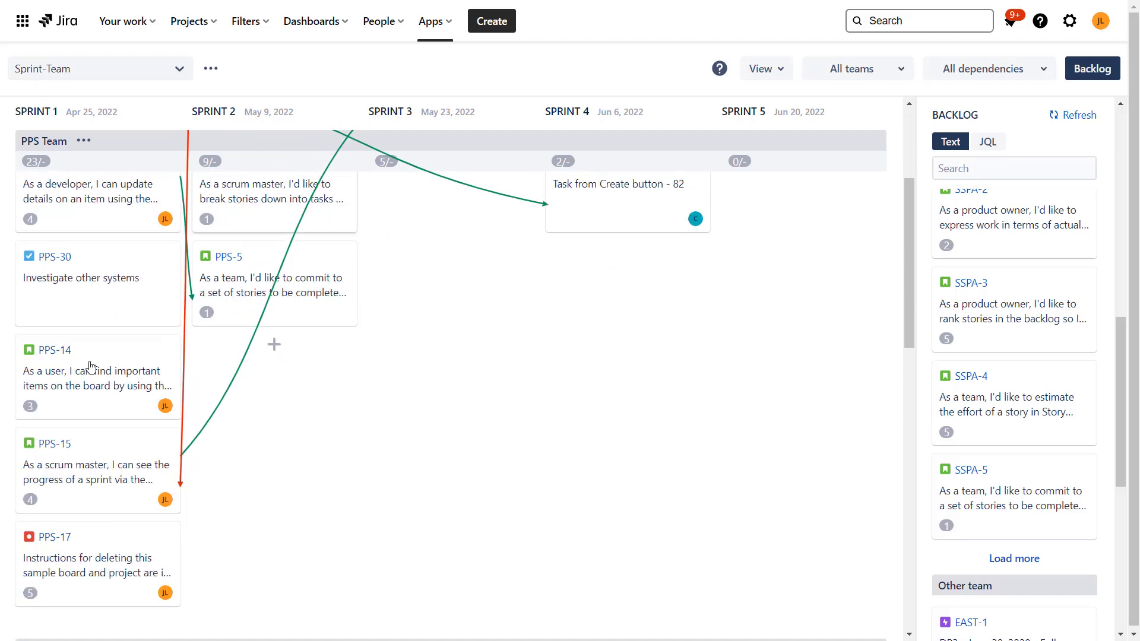
pyautogui.scroll(4, 282, 268)
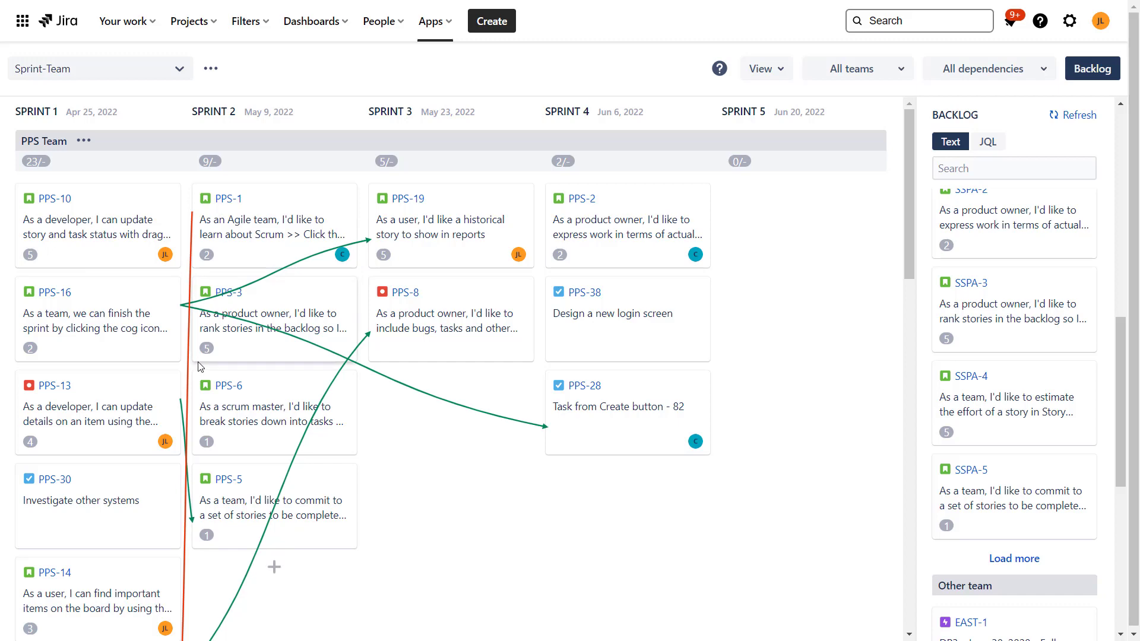
pyautogui.scroll(-1, 199, 367)
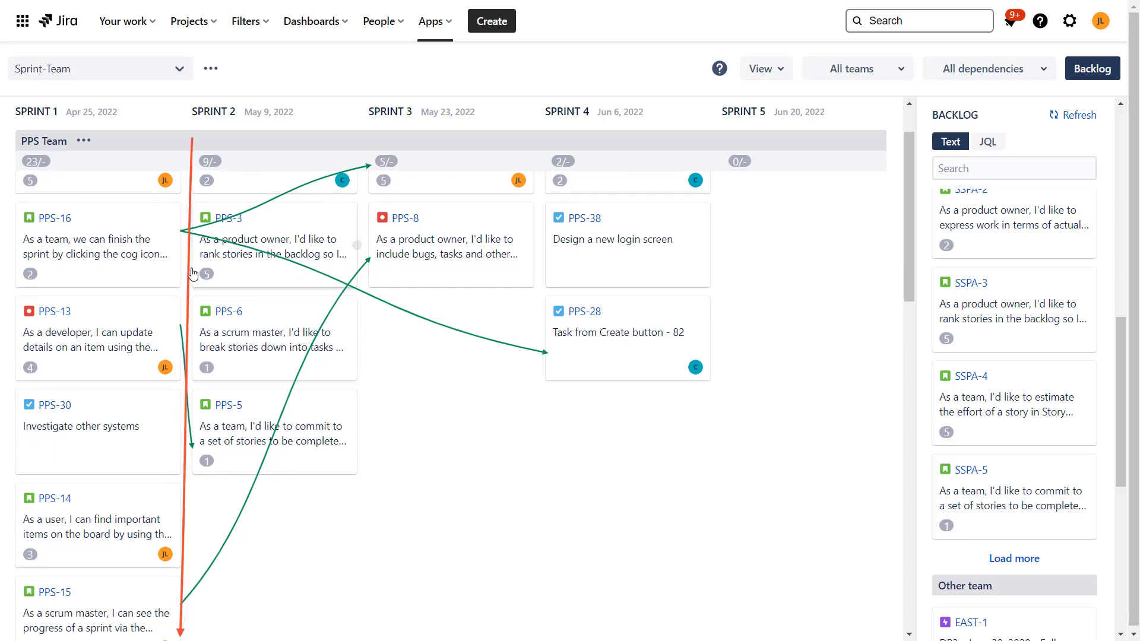
# Examine the SSPA Team and Other team sections of the board, including the cross-team dependency between EAST-9 and SSPA-23.
pyautogui.scroll(-8, 353, 361)
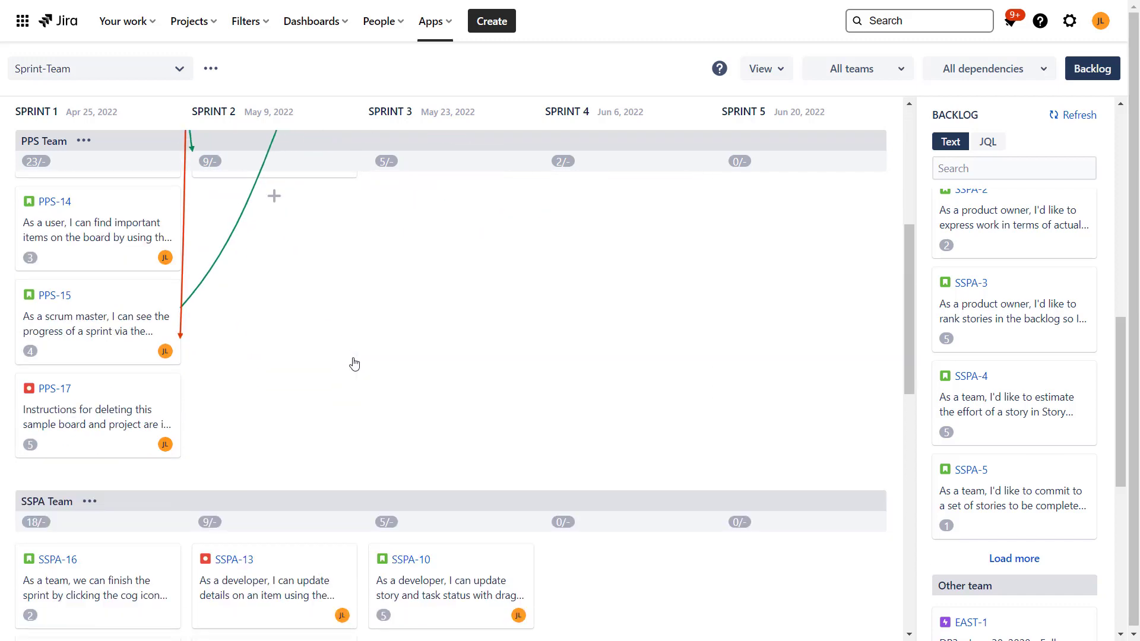
pyautogui.scroll(-5, 314, 356)
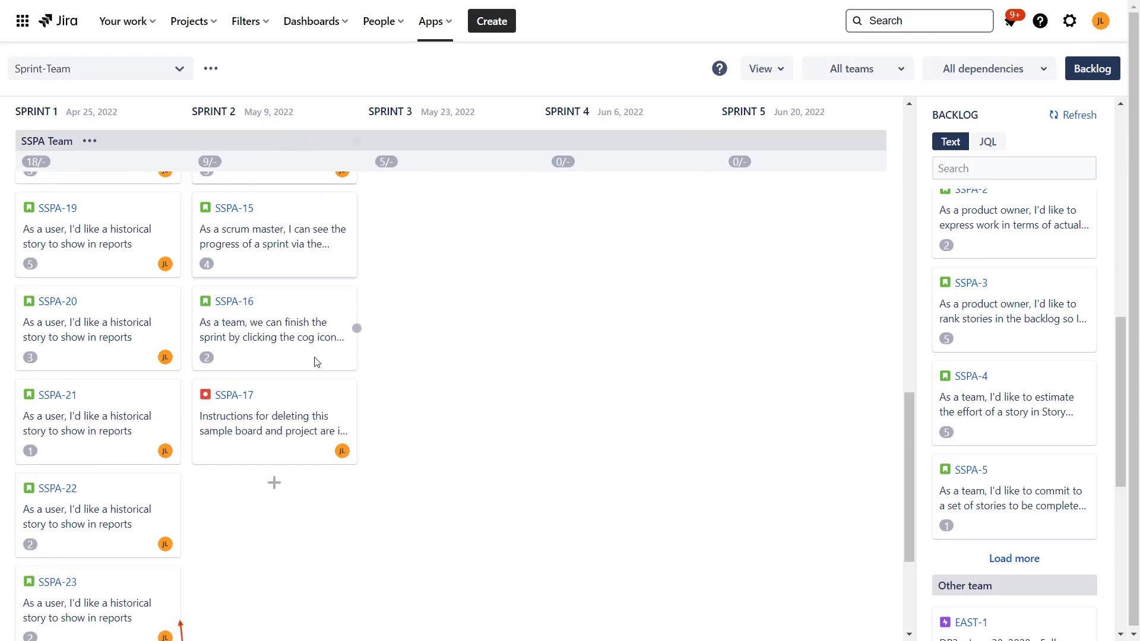
pyautogui.scroll(-2, 323, 380)
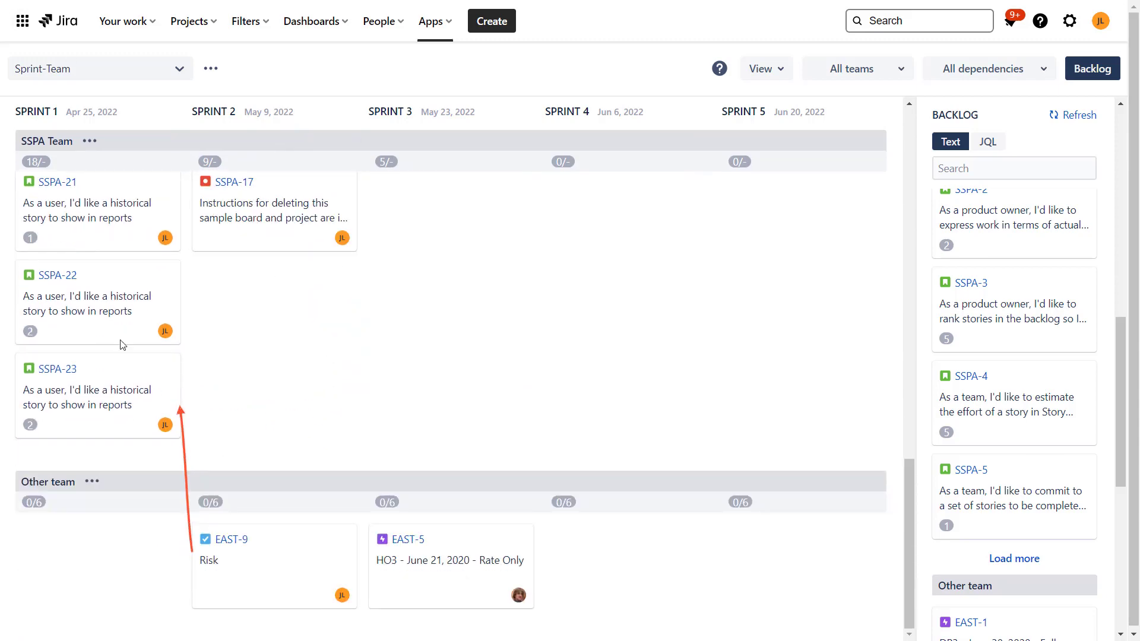
pyautogui.scroll(6, 28, 186)
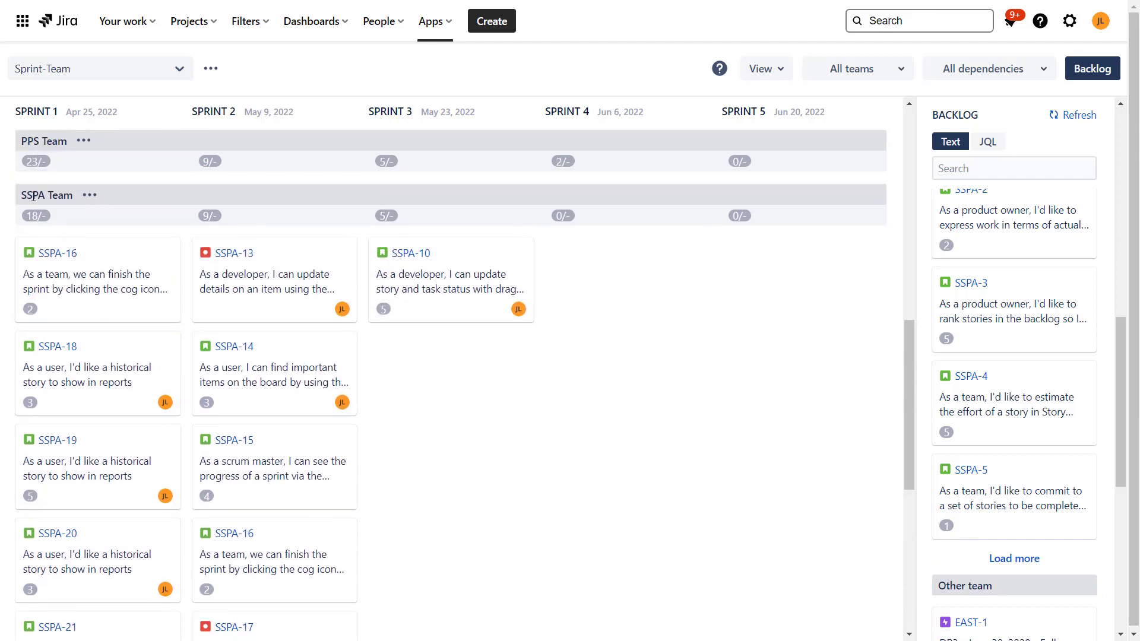
pyautogui.scroll(-6, 145, 297)
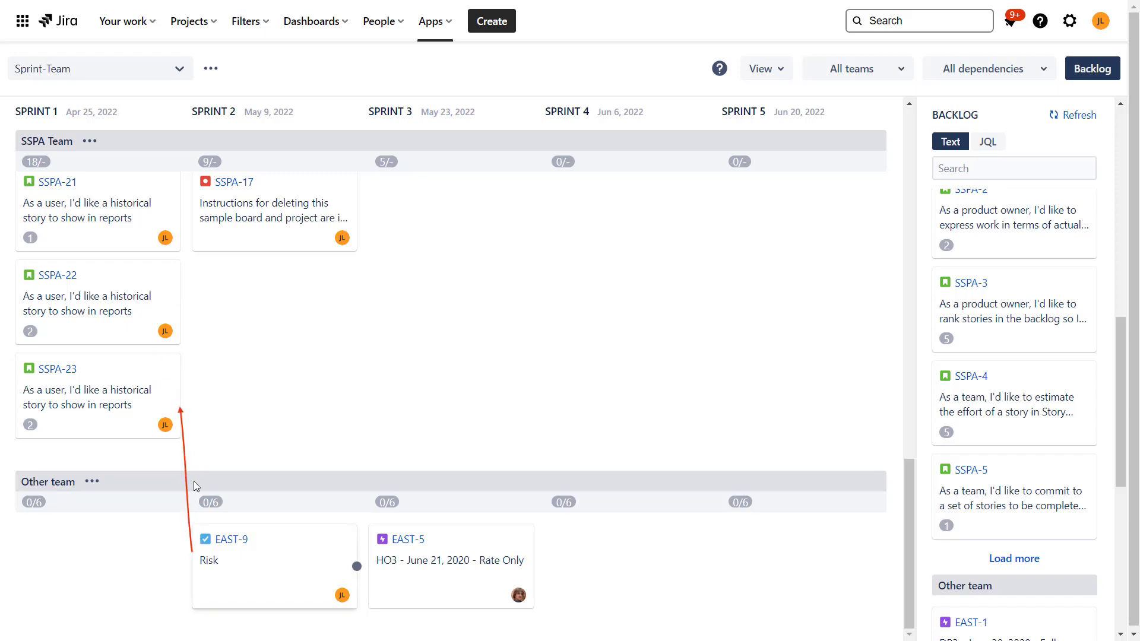
pyautogui.scroll(1, 222, 484)
pyautogui.scroll(10, 223, 485)
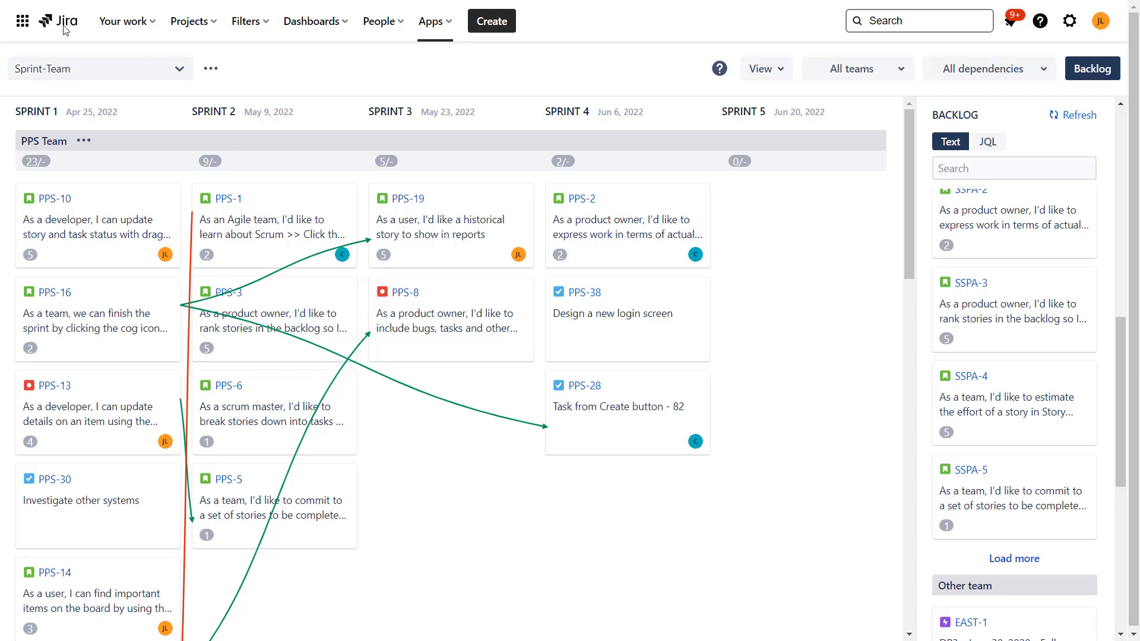
# Open the Sprint-Team board's configuration for editing.
pyautogui.click(212, 68)
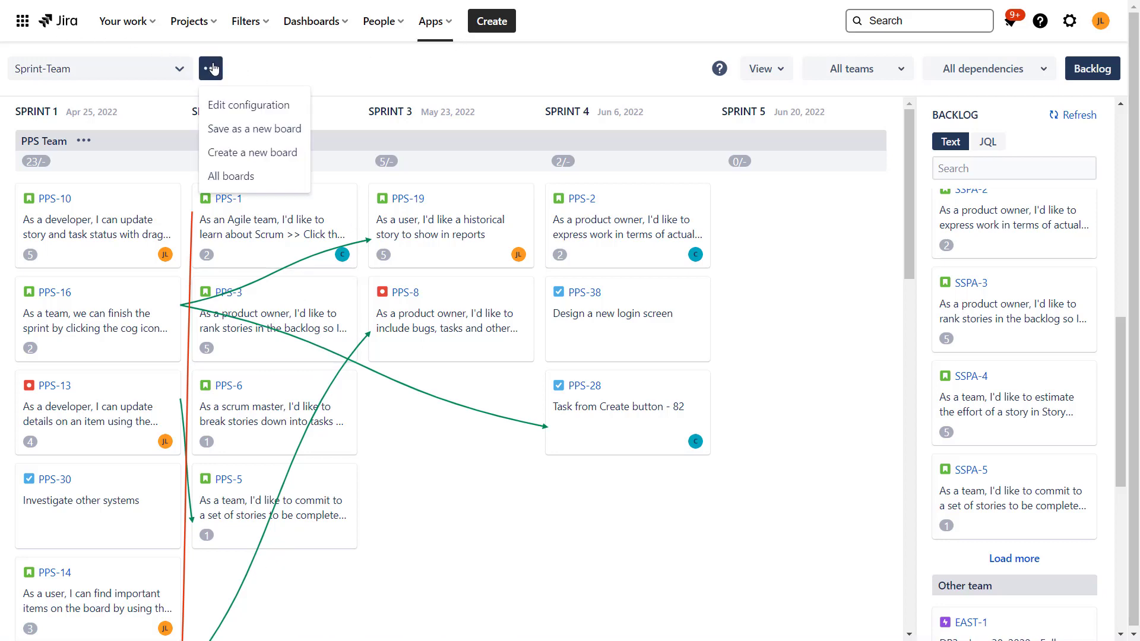
pyautogui.click(230, 114)
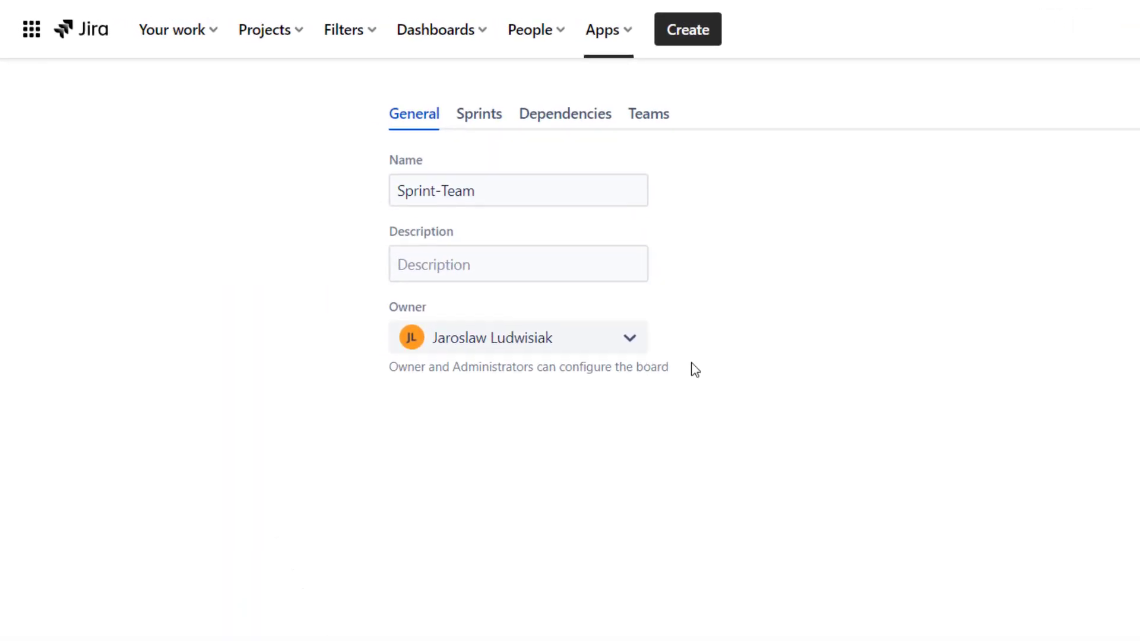
# Review the board's sprint schedule, dependency link type and team settings.
pyautogui.click(475, 125)
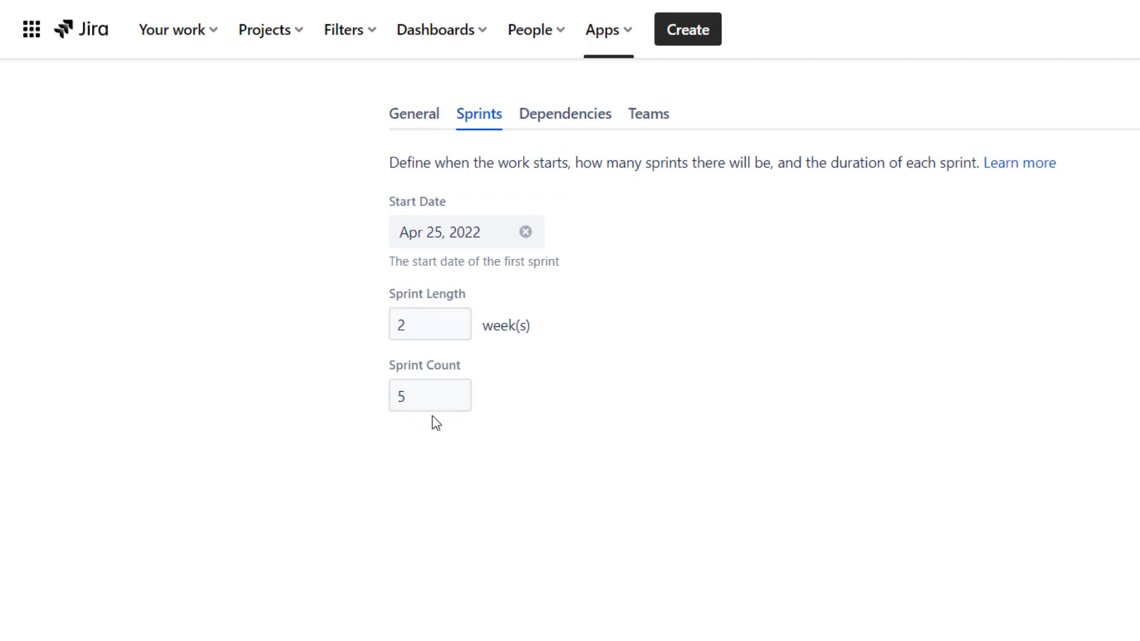
pyautogui.click(560, 132)
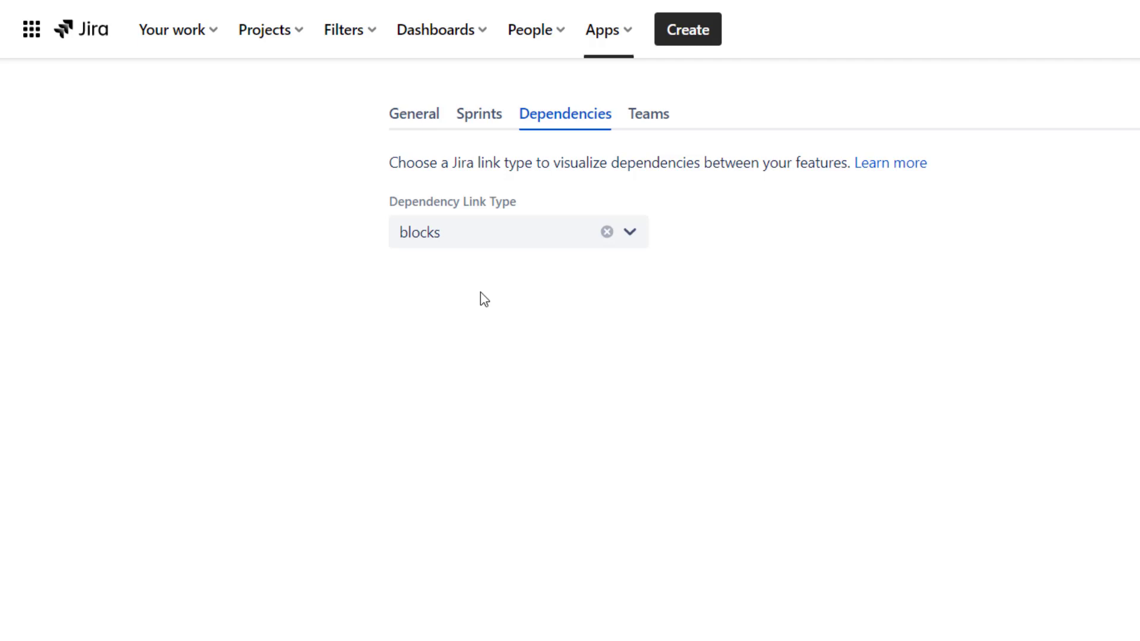
pyautogui.click(648, 114)
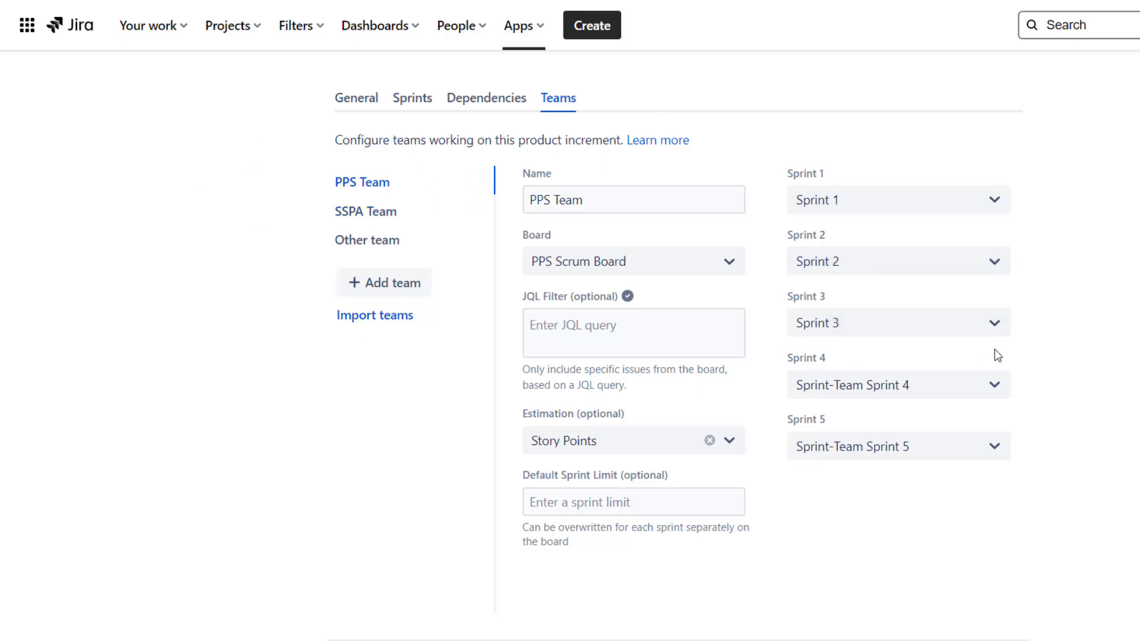
# Compare the board, estimation and sprint assignments configured for the PPS Team and SSPA Team.
pyautogui.click(388, 215)
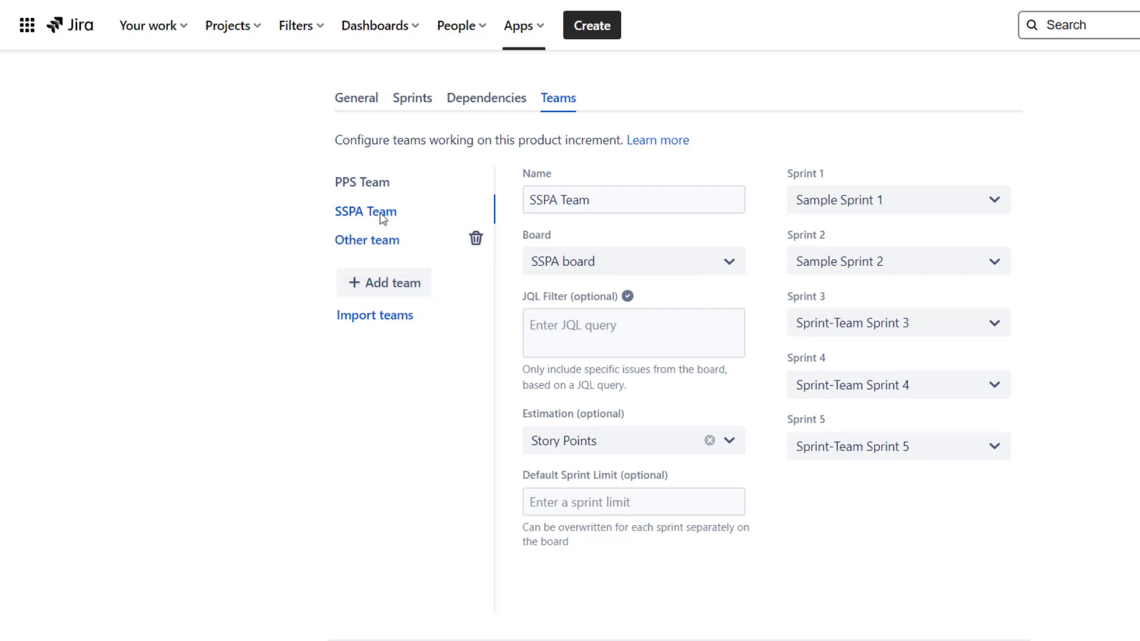
pyautogui.click(385, 186)
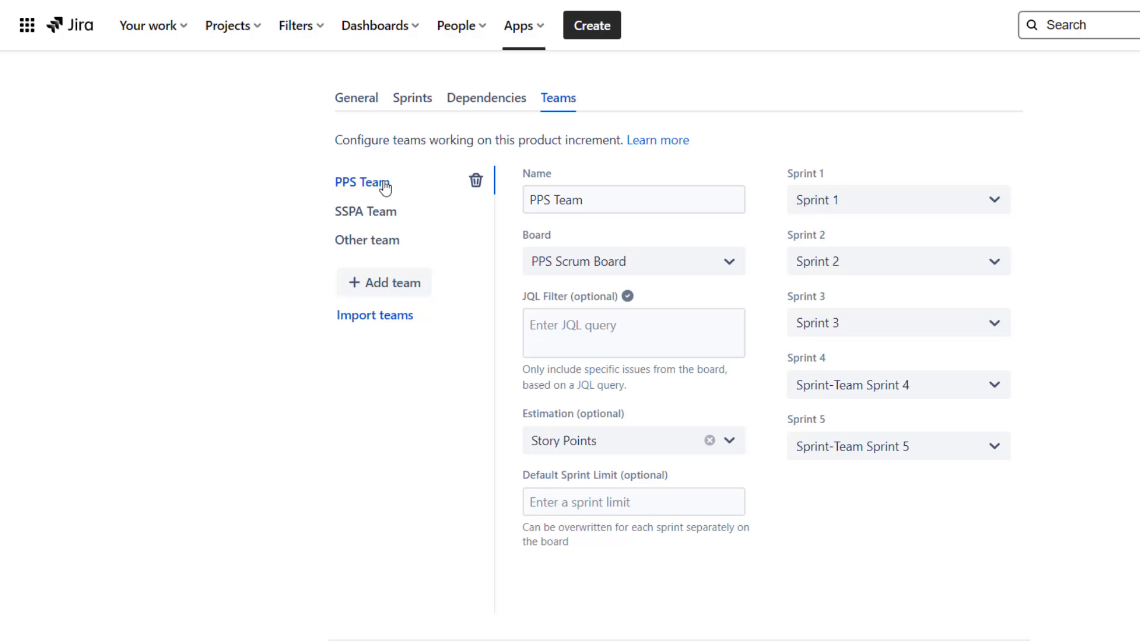
pyautogui.click(348, 215)
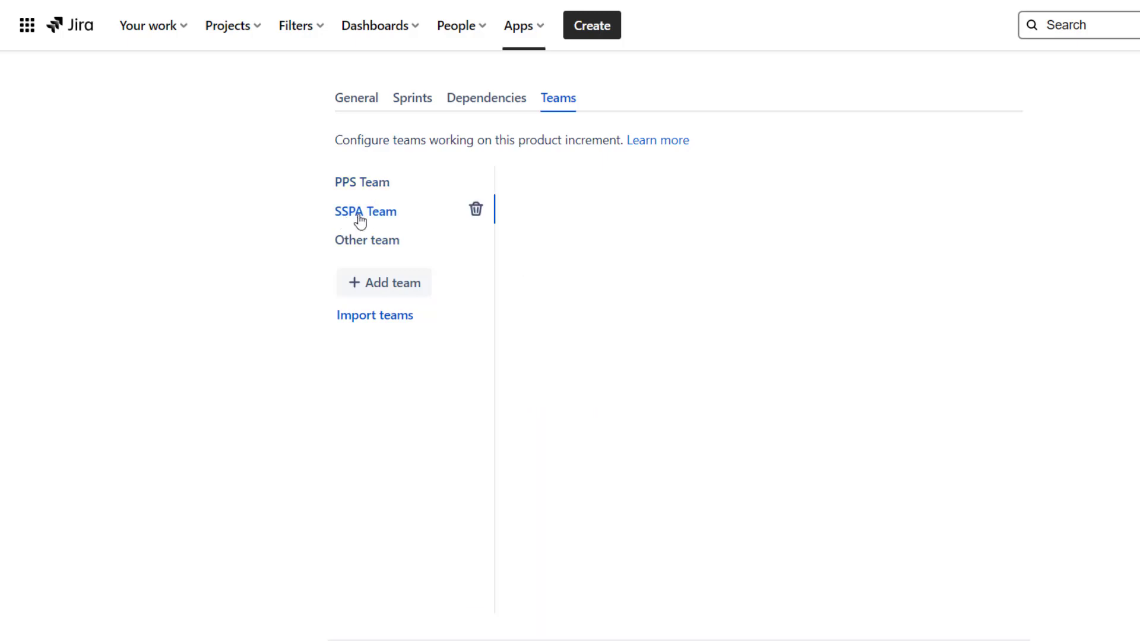
# Check which sprints can be assigned as the PPS Team's Sprint 1, then save the board configuration.
pyautogui.click(384, 189)
pyautogui.click(913, 204)
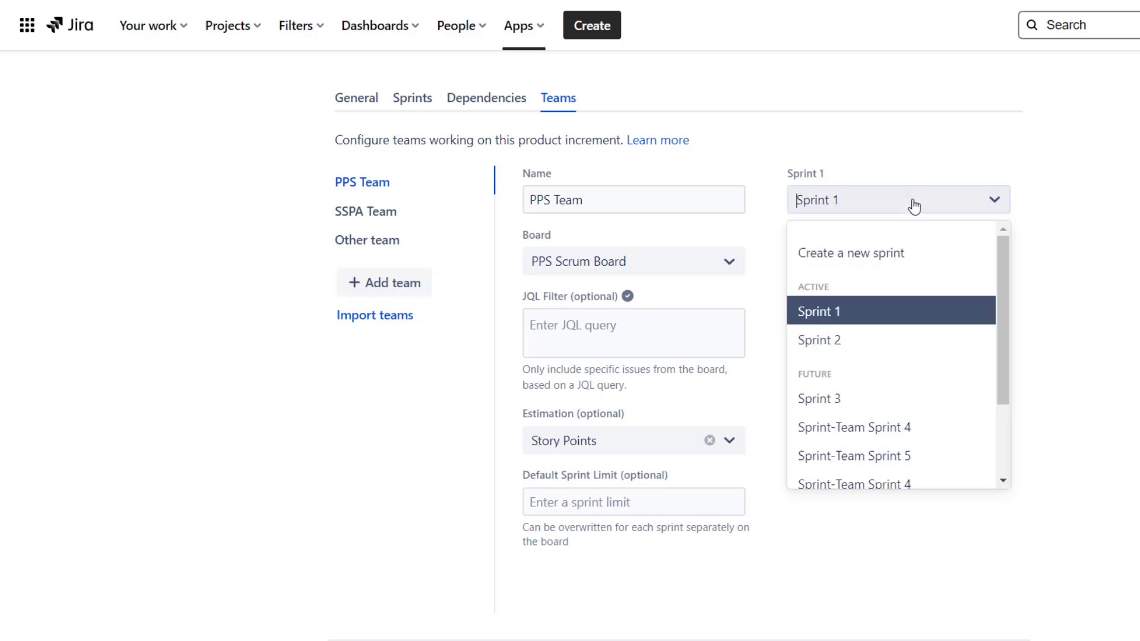
pyautogui.click(787, 174)
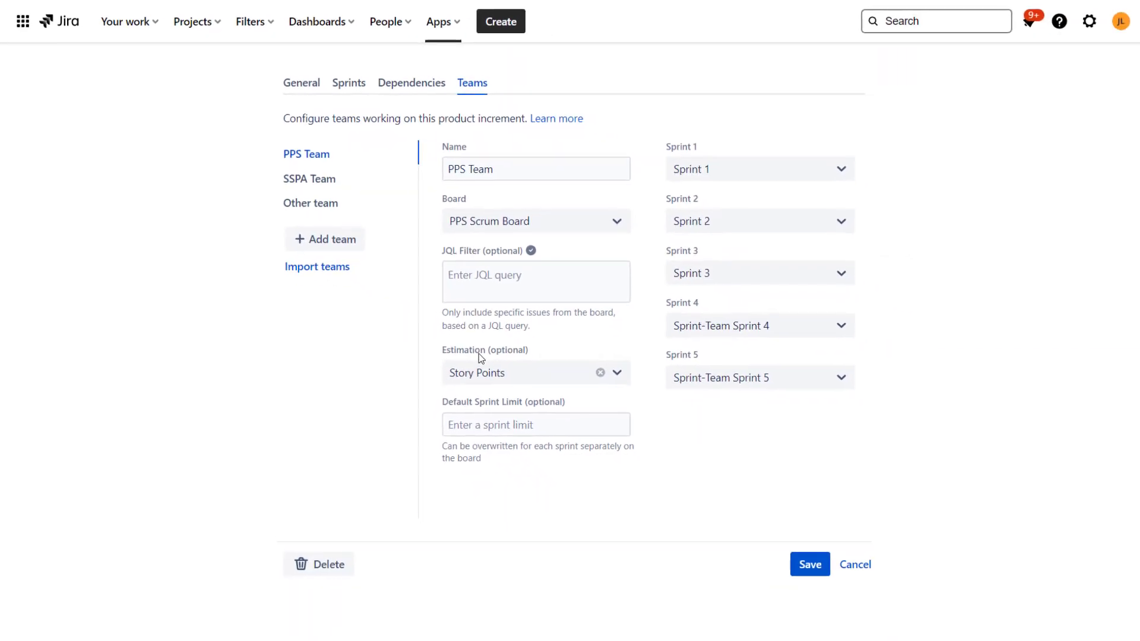
pyautogui.click(794, 557)
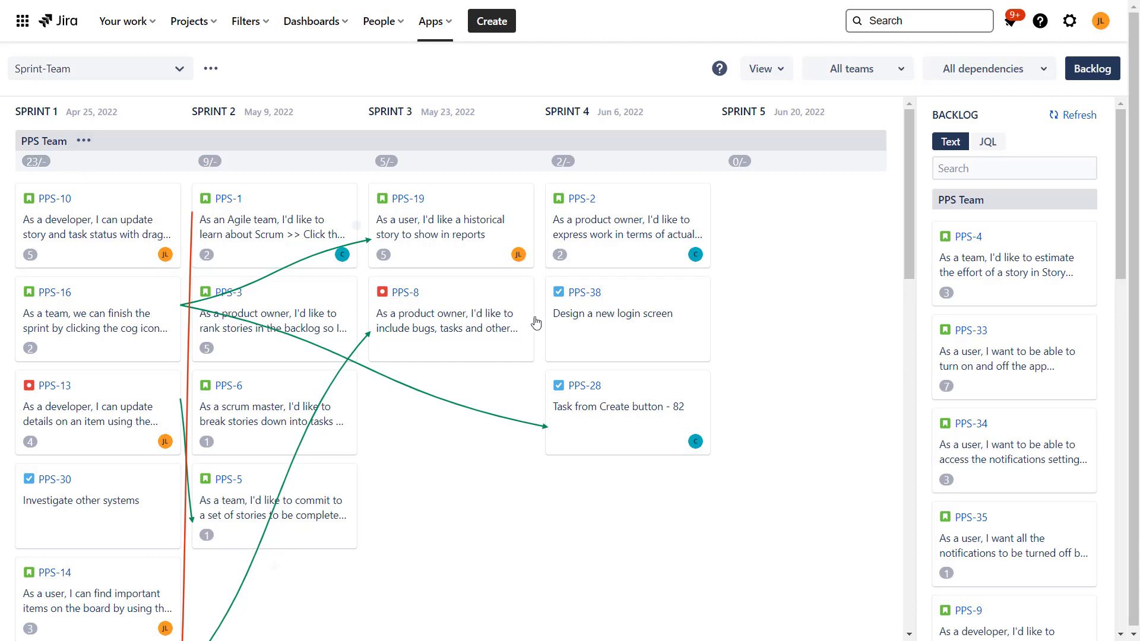
# Look over the issue cards in the PPS Team and SSPA Team sections of the board.
pyautogui.scroll(-3, 611, 458)
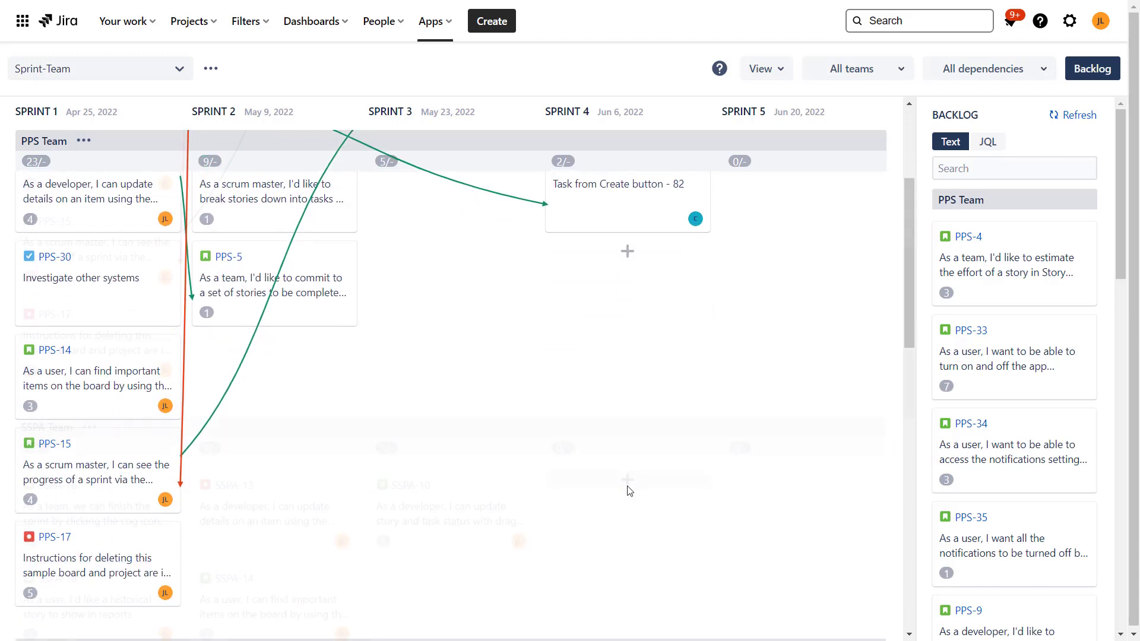
pyautogui.scroll(-3, 629, 491)
pyautogui.scroll(6, 630, 492)
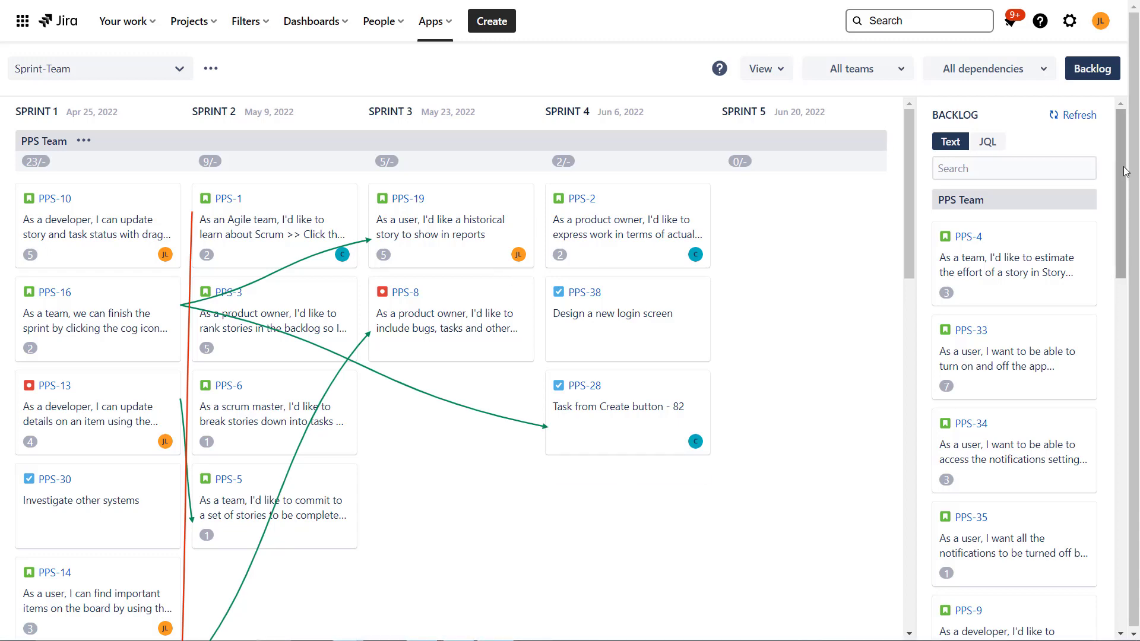
# Switch the backlog search from text to JQL and make its query field ready for input.
pyautogui.moveTo(1122, 168)
pyautogui.mouseDown()
pyautogui.moveTo(1130, 372)
pyautogui.moveTo(1122, 172)
pyautogui.mouseUp()
pyautogui.moveTo(1059, 269); pyautogui.dragTo(1016, 264)
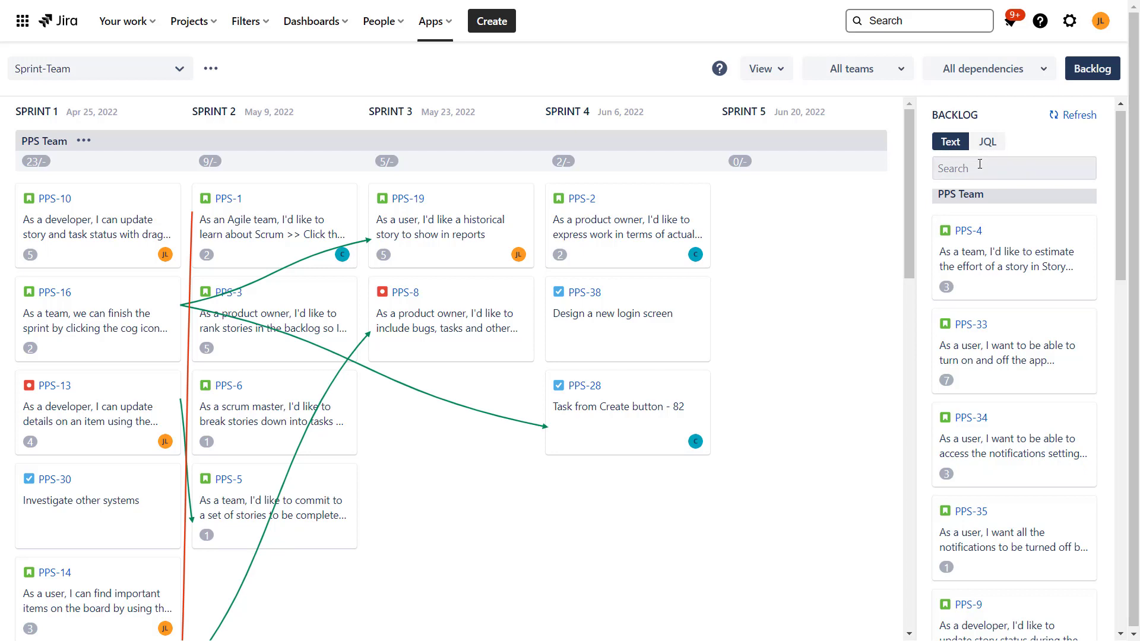
pyautogui.click(988, 141)
pyautogui.click(981, 173)
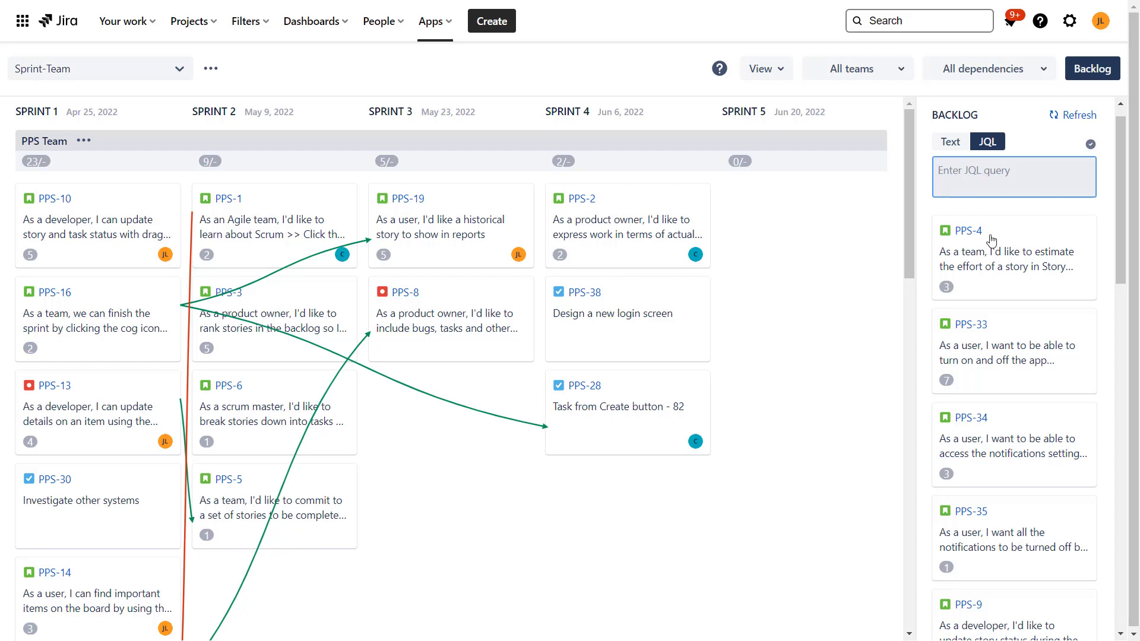
# Look through the backlog issues of the PPS Team, SSPA Team and Other team.
pyautogui.scroll(-3, 998, 271)
pyautogui.scroll(-1, 998, 271)
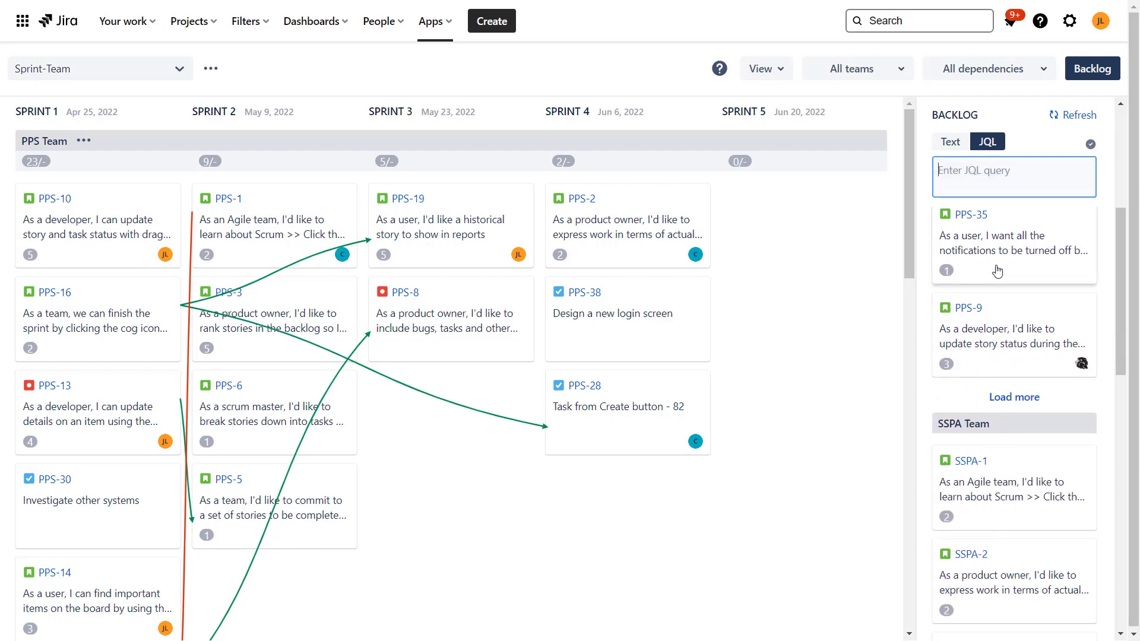
pyautogui.scroll(4, 998, 271)
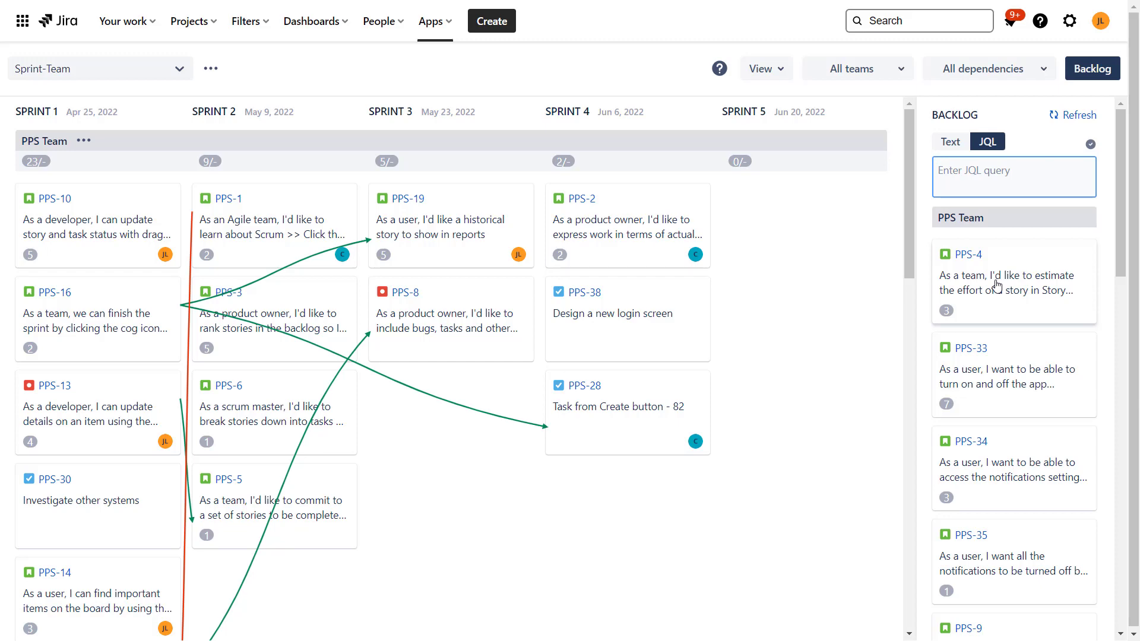
pyautogui.scroll(-10, 997, 286)
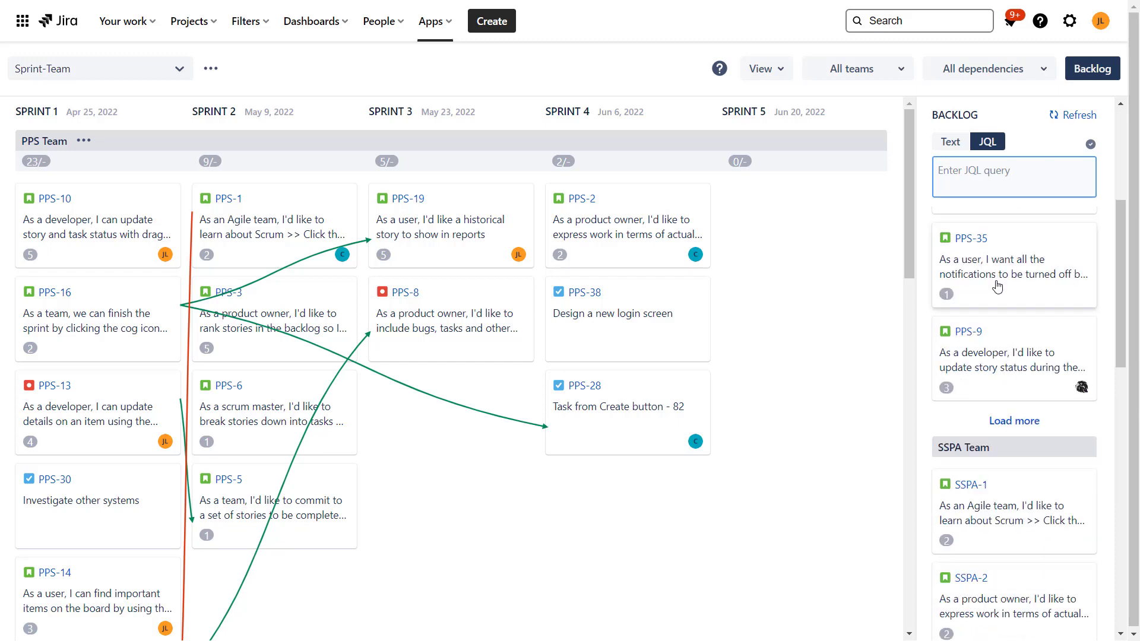
pyautogui.scroll(-3, 998, 287)
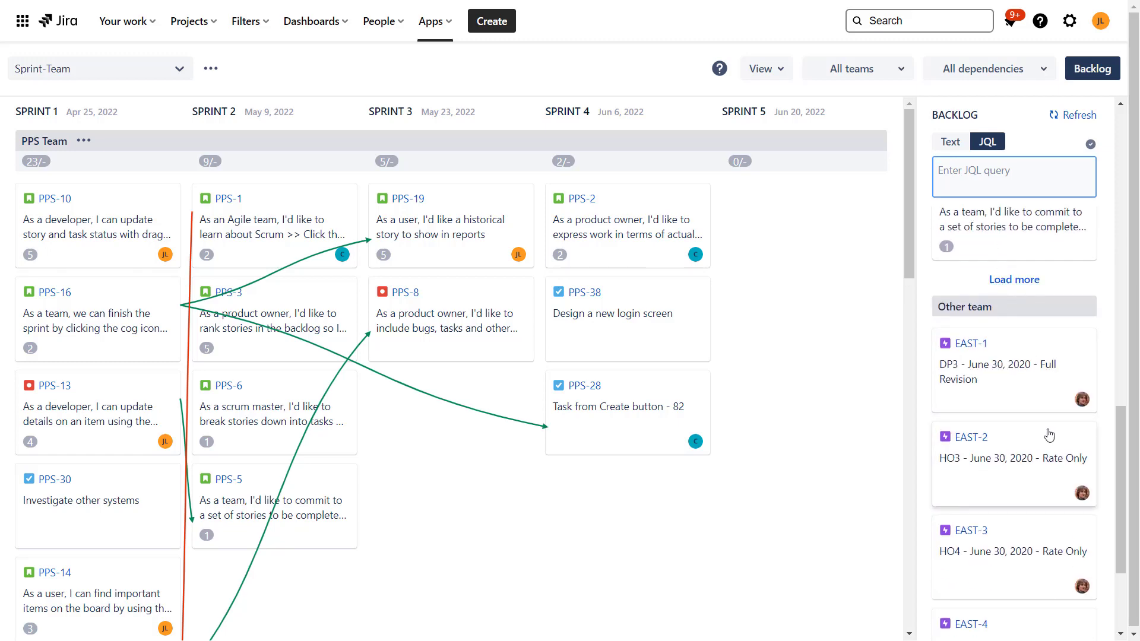
pyautogui.scroll(12, 1049, 435)
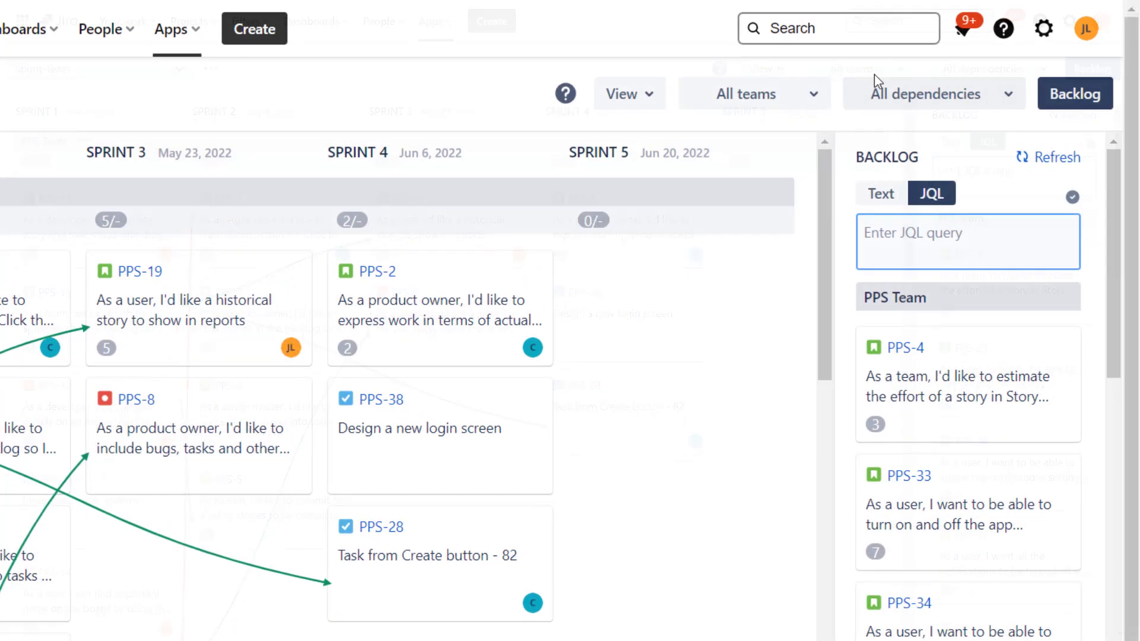
# Check the dependency types and teams by which the board can be filtered.
pyautogui.click(957, 111)
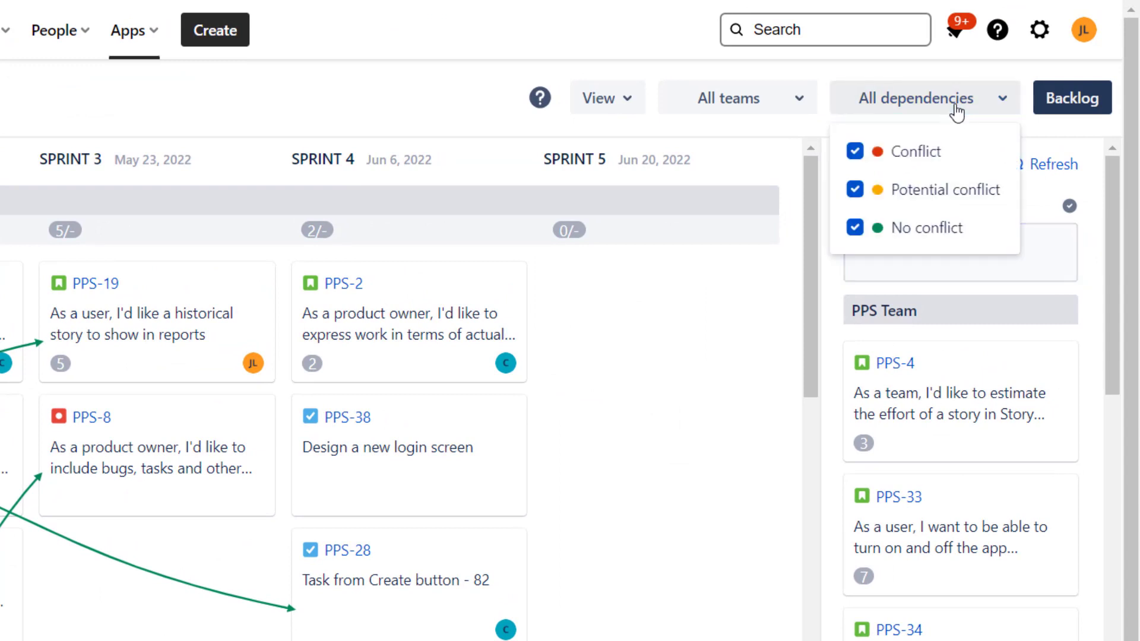
pyautogui.click(761, 100)
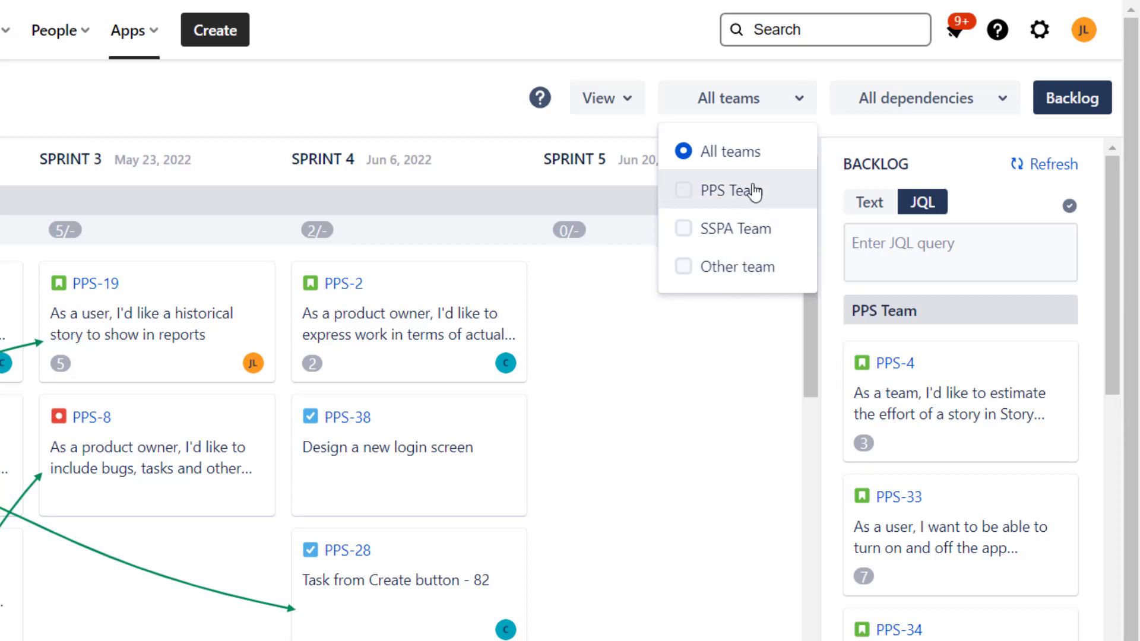
pyautogui.click(438, 102)
# Hide the Potential conflict and No conflict dependencies and inspect the remaining conflict line in the PPS Team section.
pyautogui.click(958, 116)
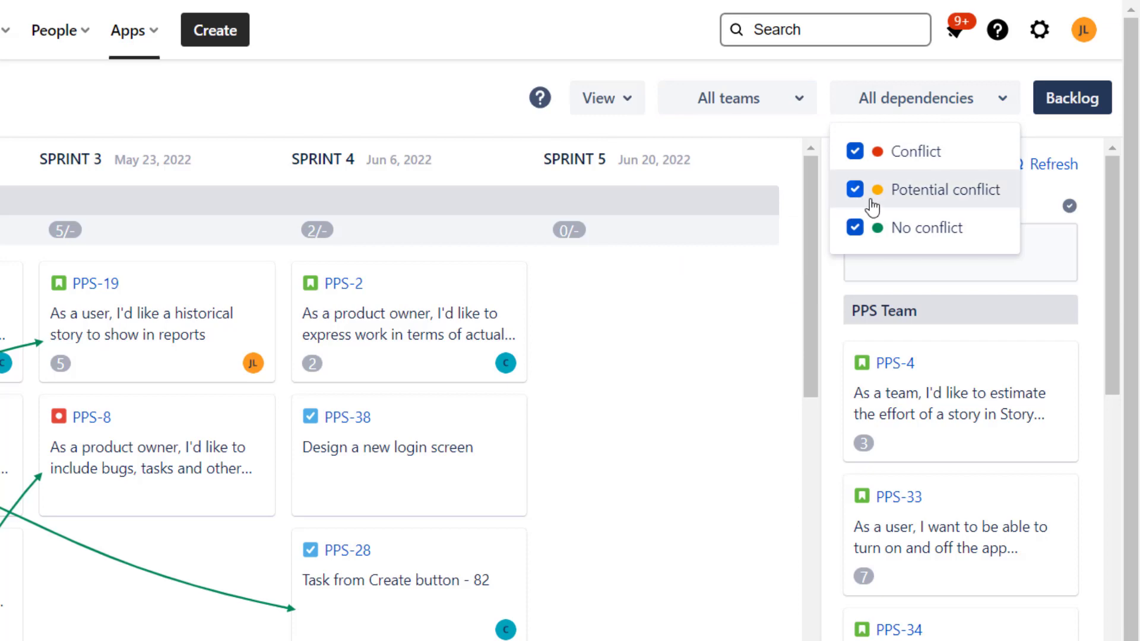
pyautogui.click(855, 190)
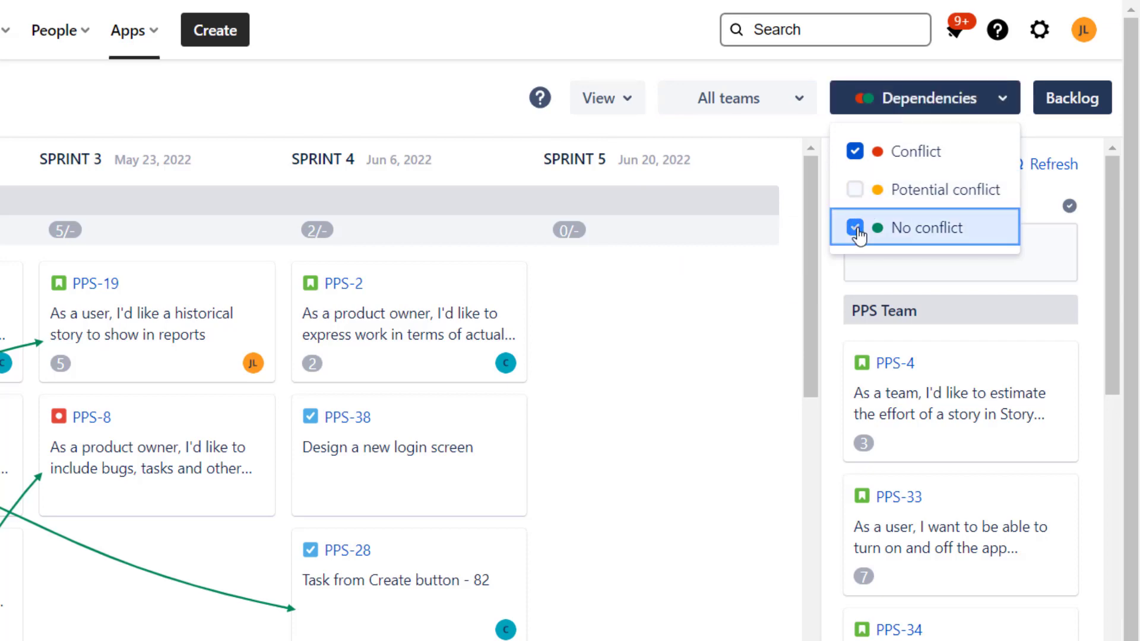
pyautogui.click(854, 227)
pyautogui.click(389, 164)
pyautogui.scroll(-1, 56, 490)
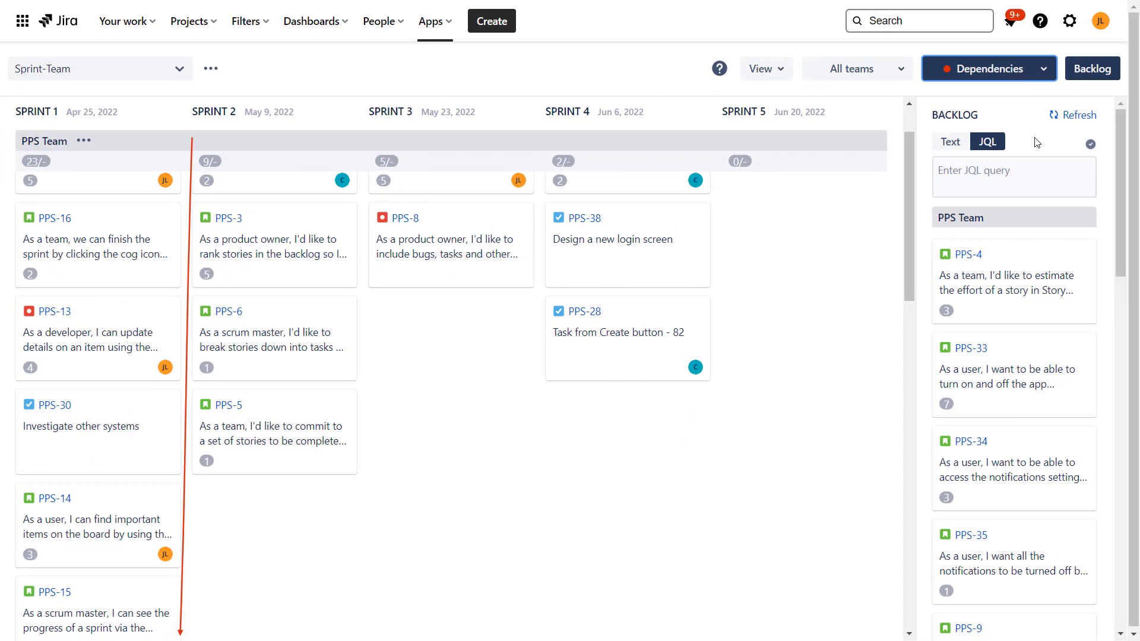
pyautogui.scroll(-4, 181, 292)
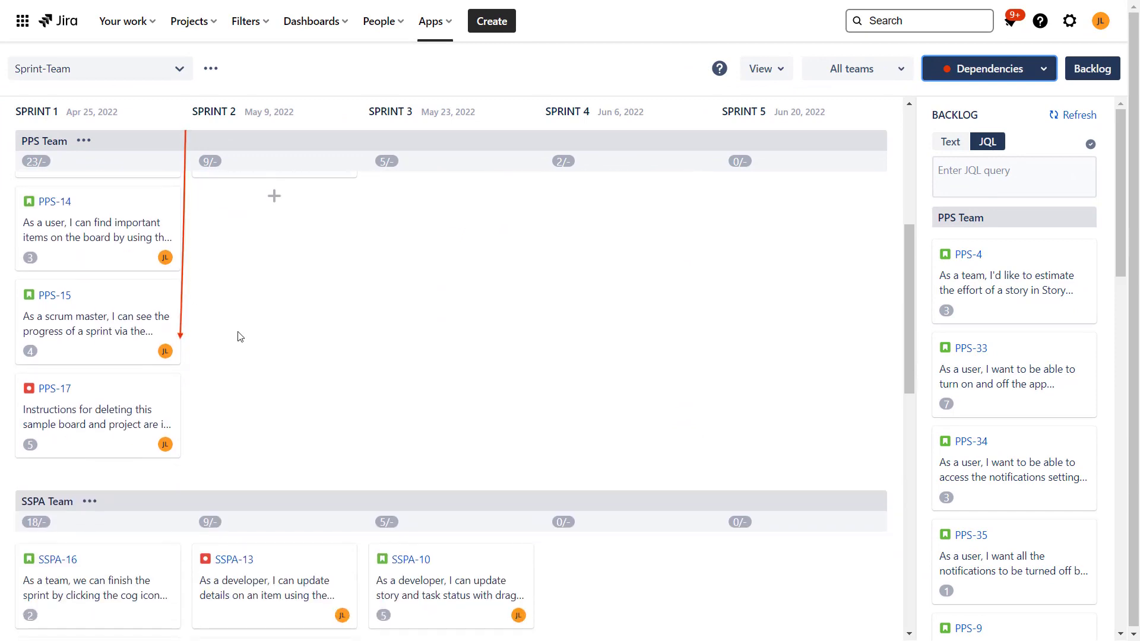
pyautogui.scroll(5, 237, 333)
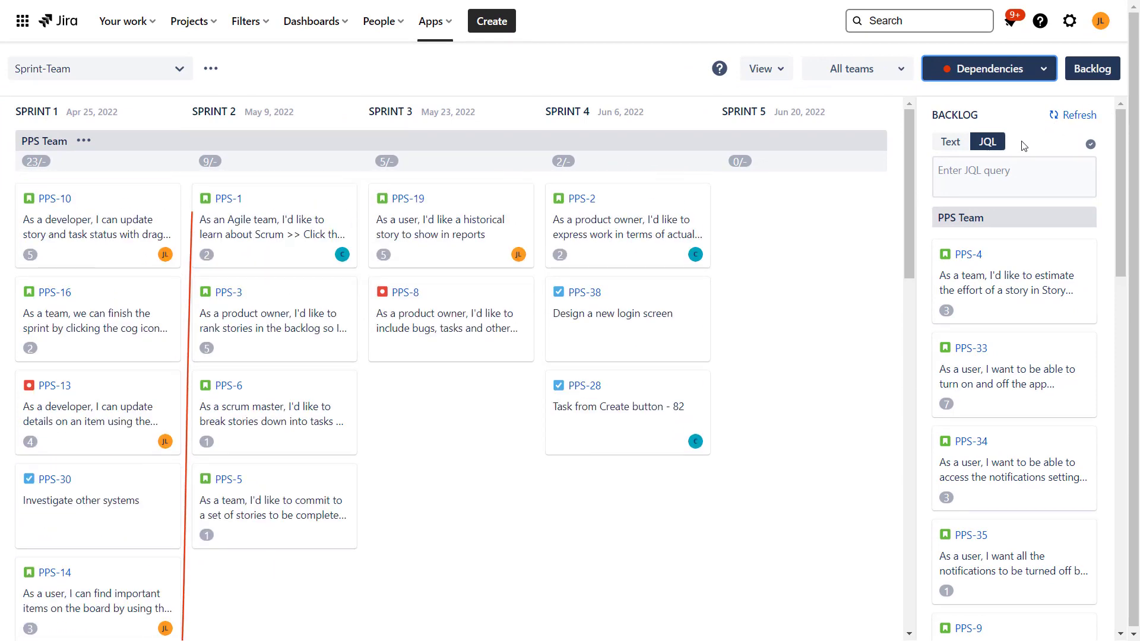
# Show the No conflict and Potential conflict dependencies again and look over the PPS Team's dependency lines.
pyautogui.click(1039, 68)
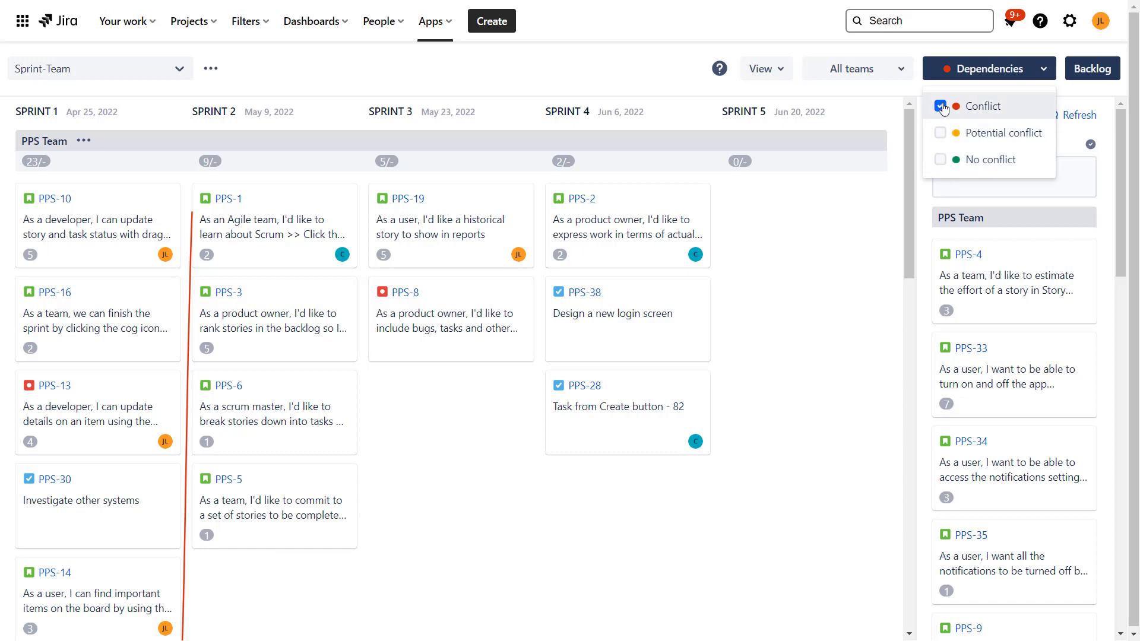
pyautogui.click(940, 159)
pyautogui.click(940, 132)
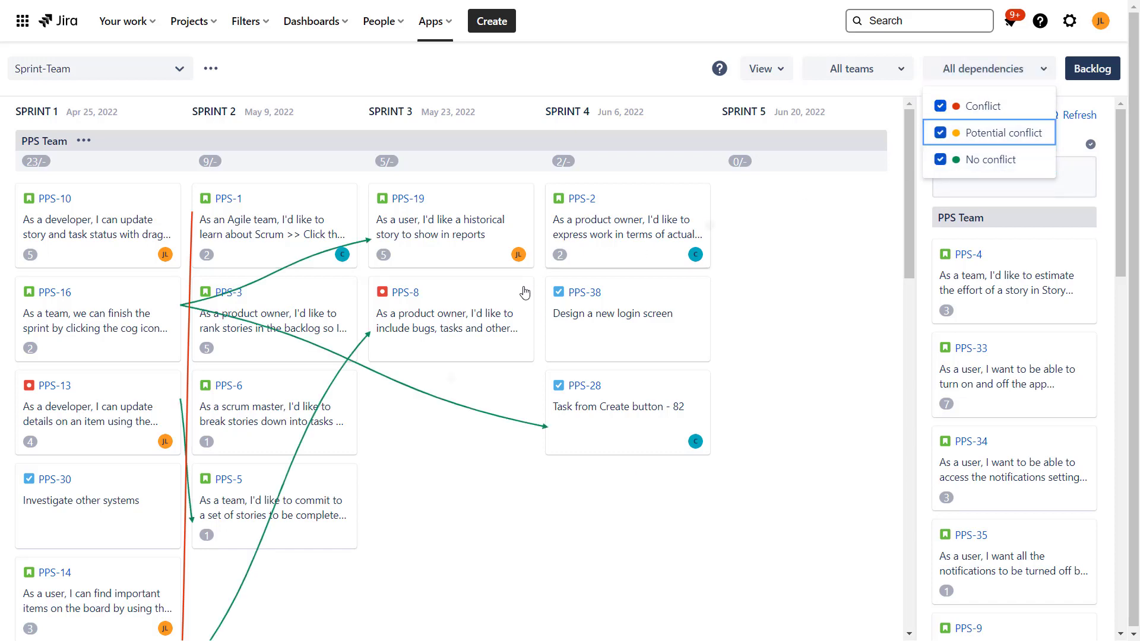
pyautogui.scroll(-1, 524, 292)
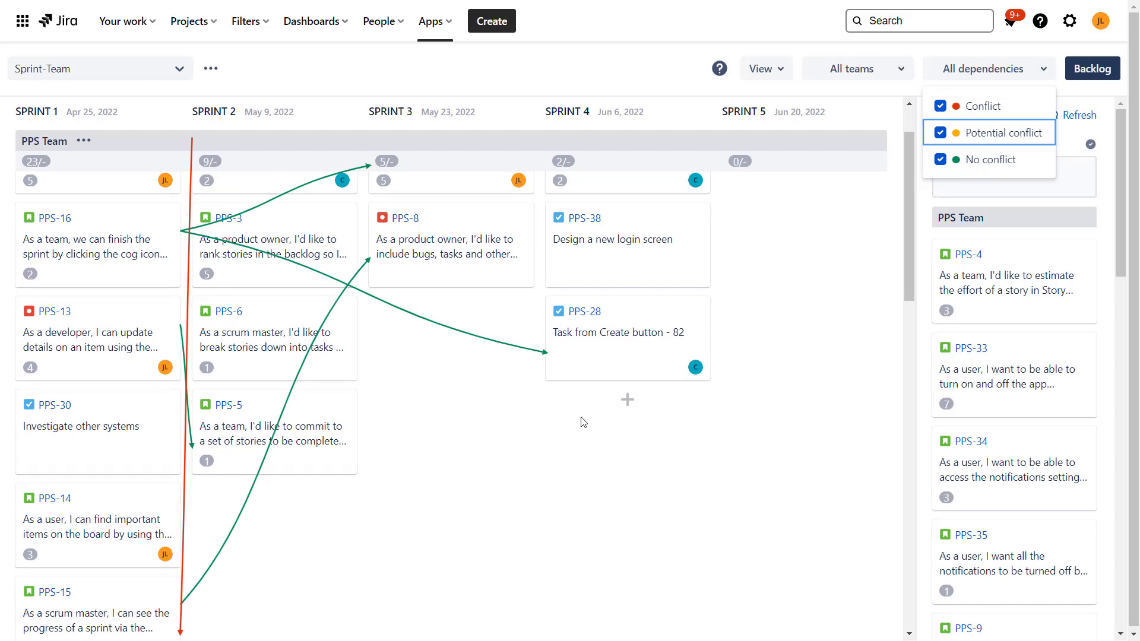
pyautogui.scroll(1, 452, 356)
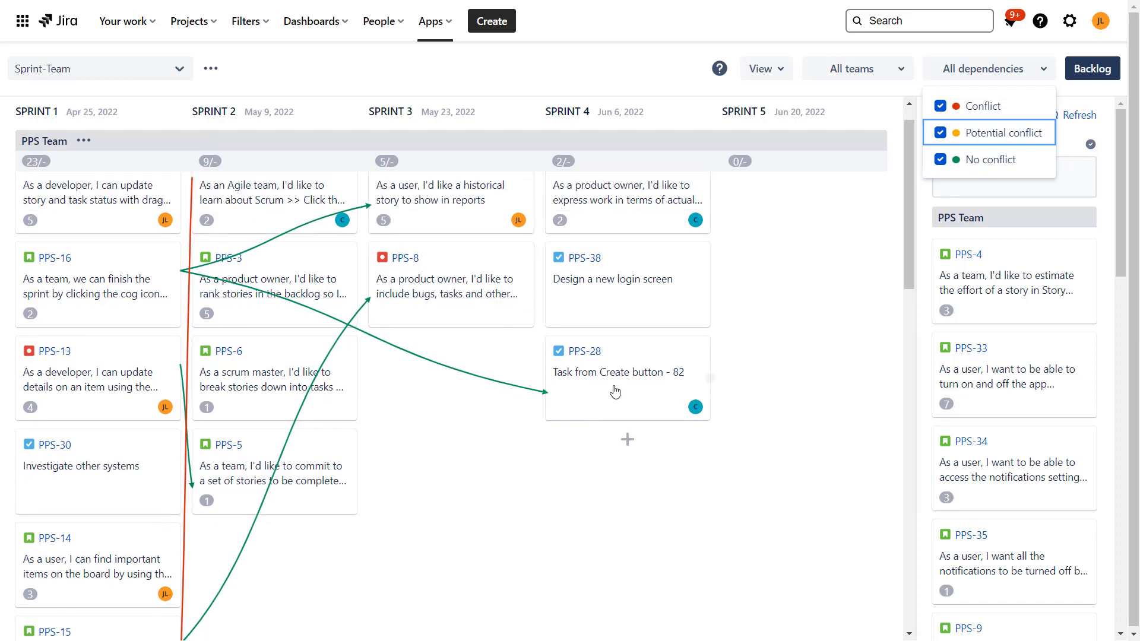
# Filter the board to show only Conflict dependencies.
pyautogui.click(941, 132)
pyautogui.click(940, 159)
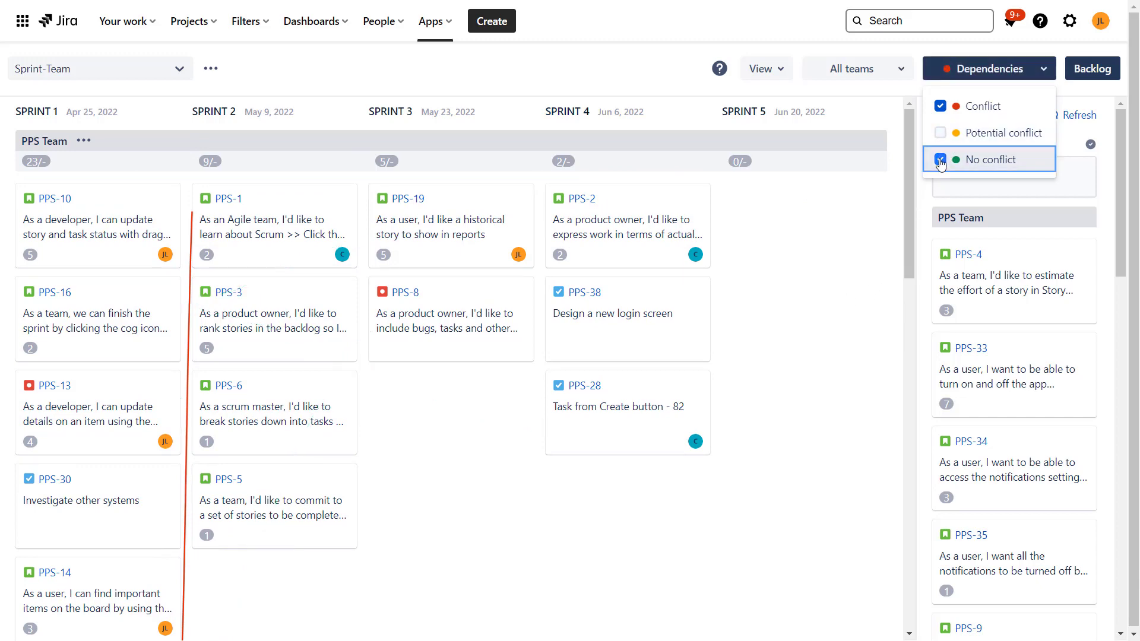
pyautogui.click(544, 84)
# Follow the red conflict line from PPS-1 in Sprint 2 to PPS-15 in Sprint 1.
pyautogui.scroll(-5, 204, 440)
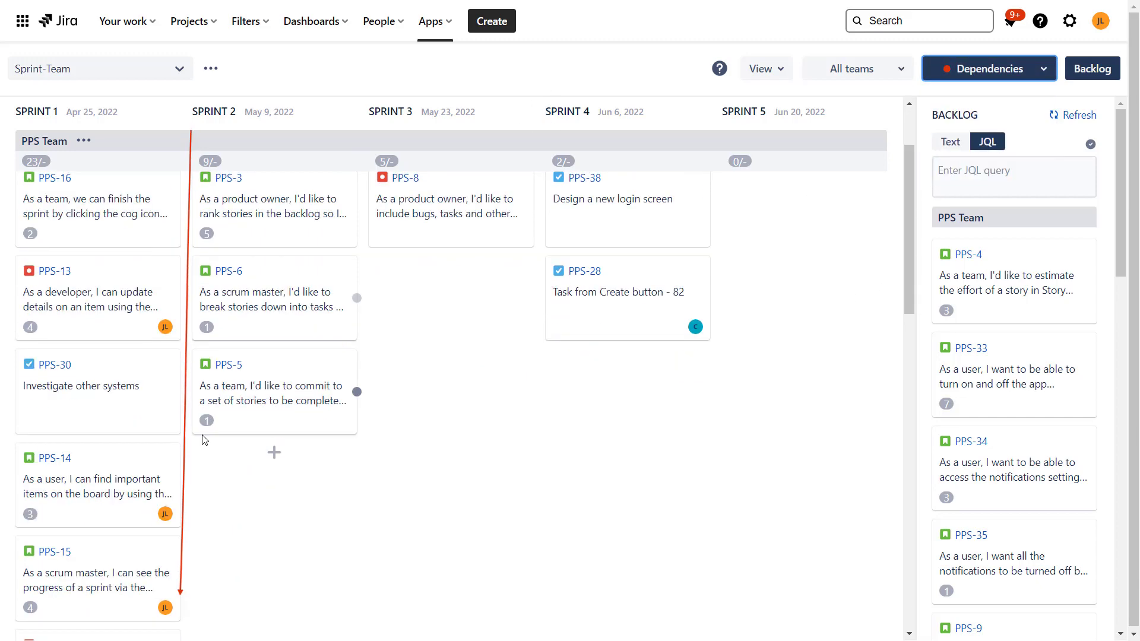
pyautogui.scroll(4, 190, 339)
pyautogui.scroll(2, 190, 340)
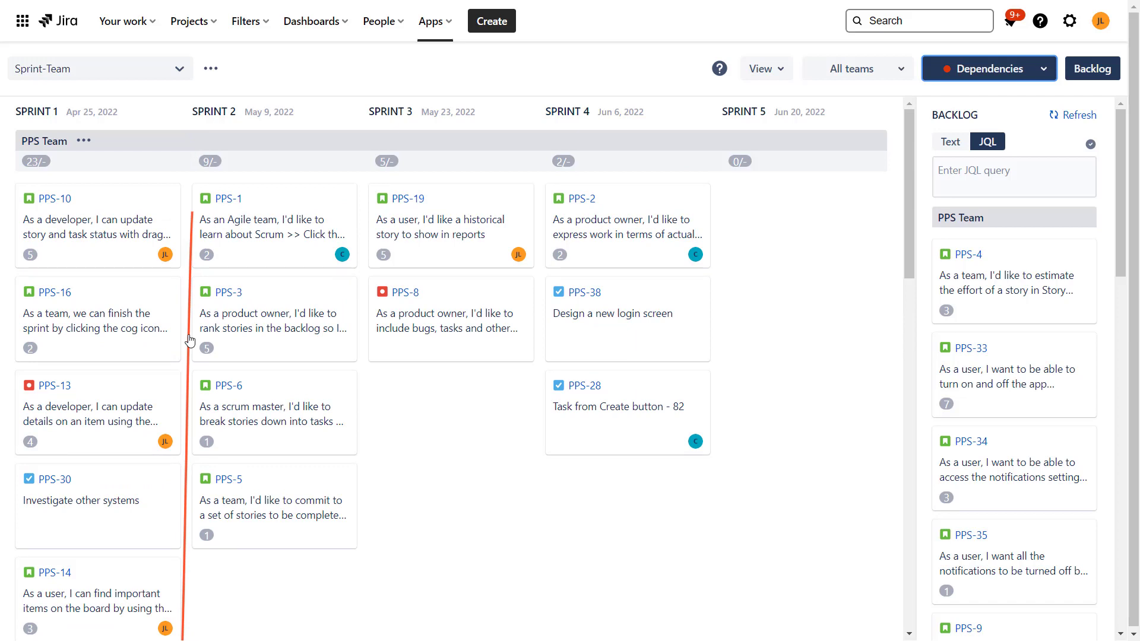
pyautogui.scroll(-3, 186, 356)
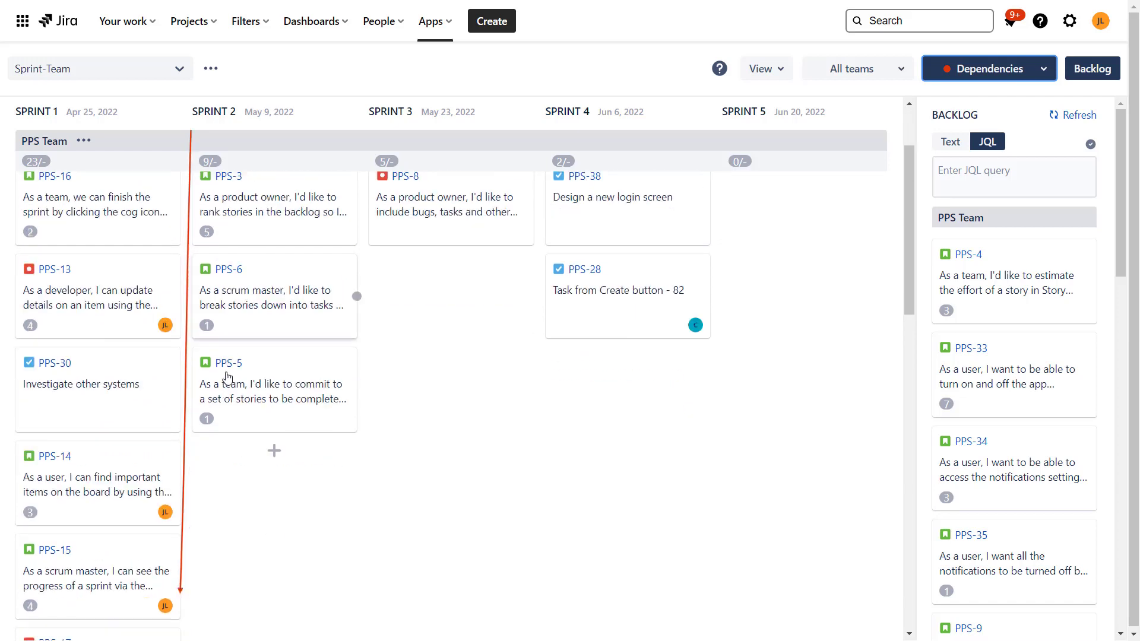
pyautogui.moveTo(141, 534); pyautogui.dragTo(98, 521)
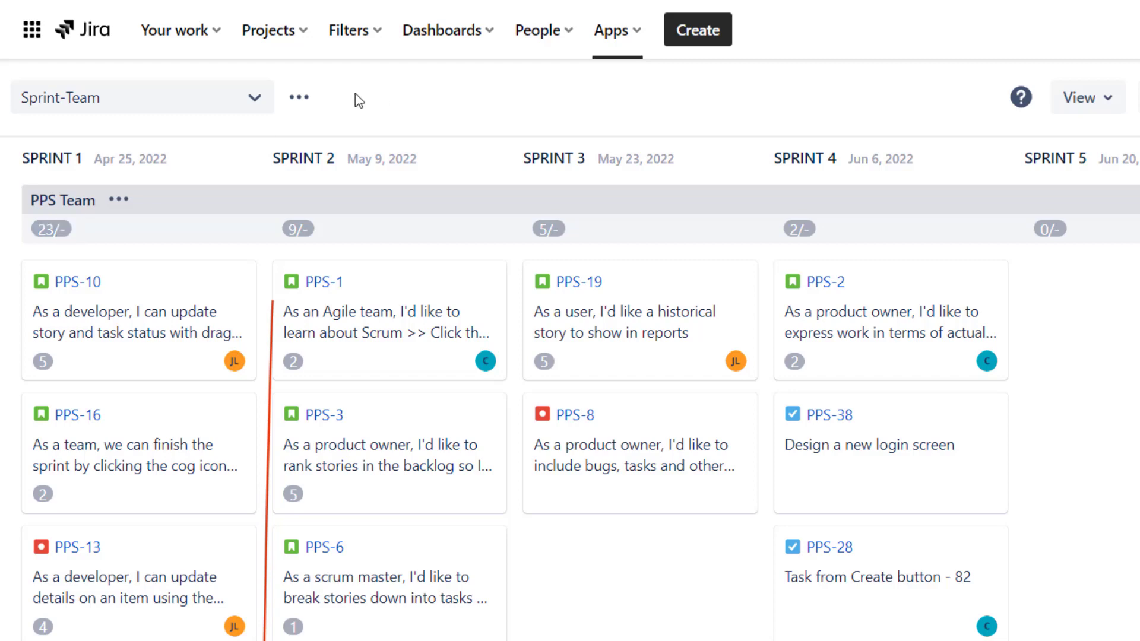
# Set the PPS Team's default sprint limit to 10 in the Sprint-Team board configuration, save it, and look over the team's sprints.
pyautogui.click(300, 98)
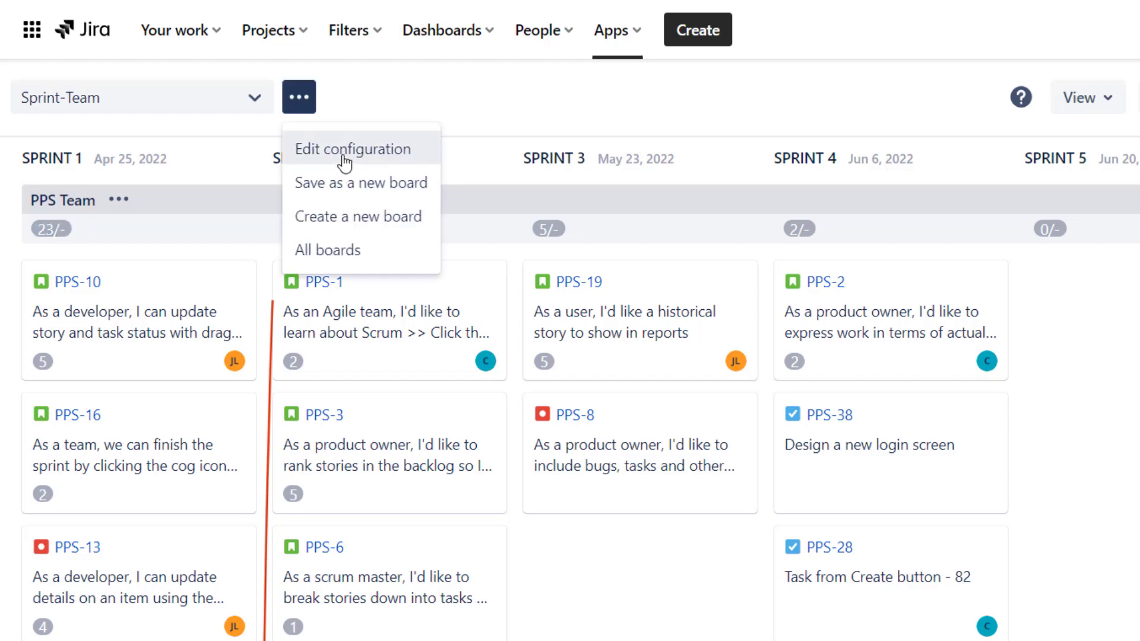
pyautogui.click(344, 149)
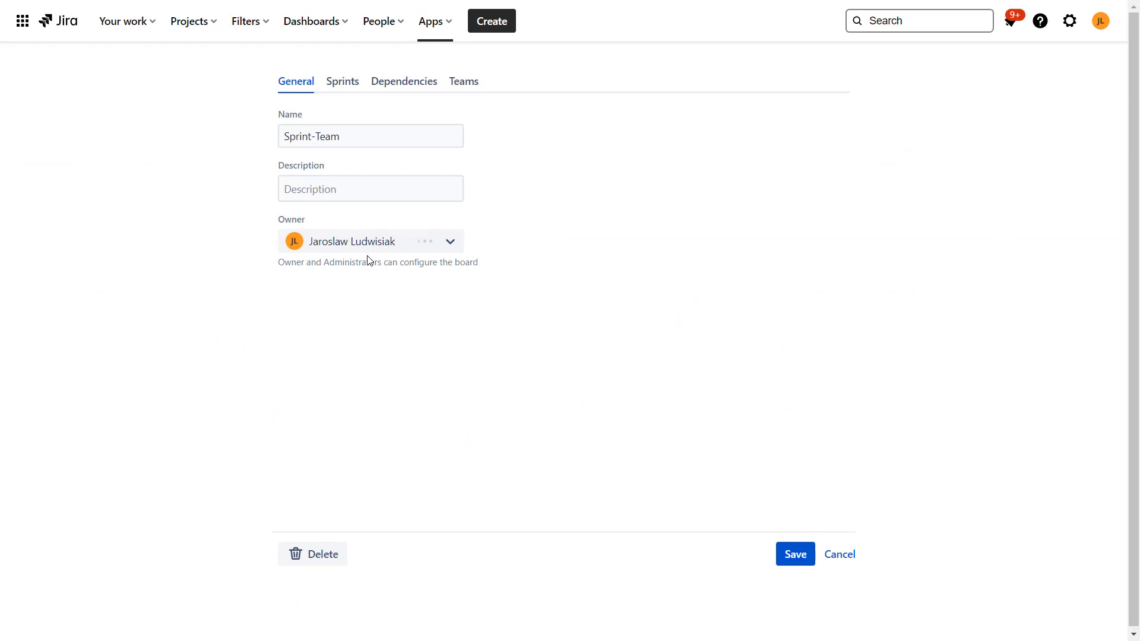
pyautogui.click(462, 83)
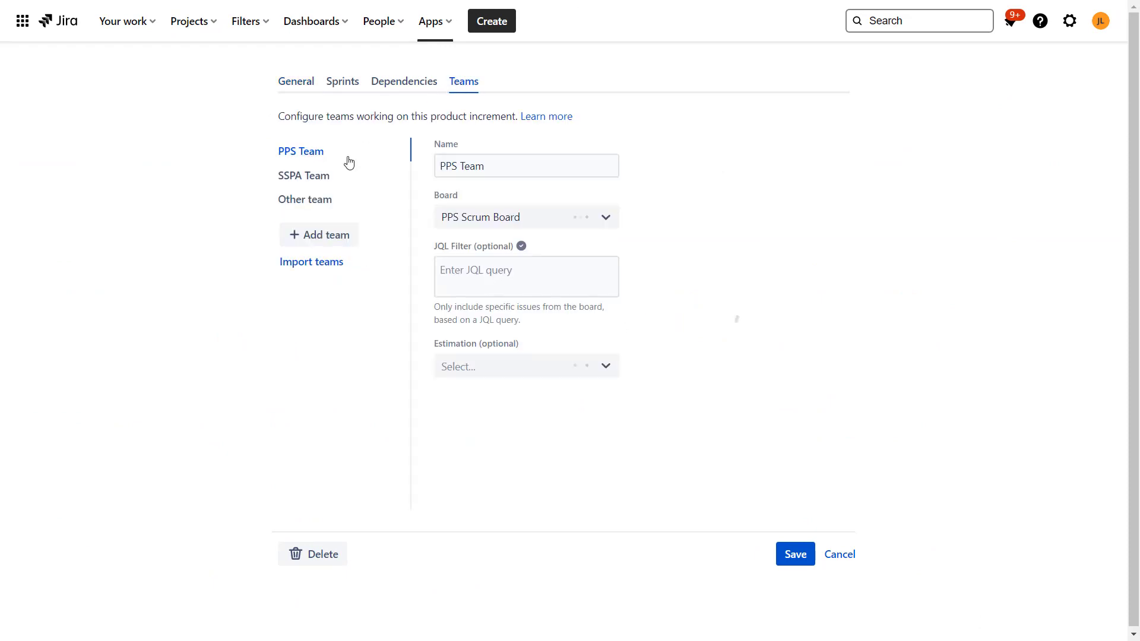
pyautogui.click(484, 417)
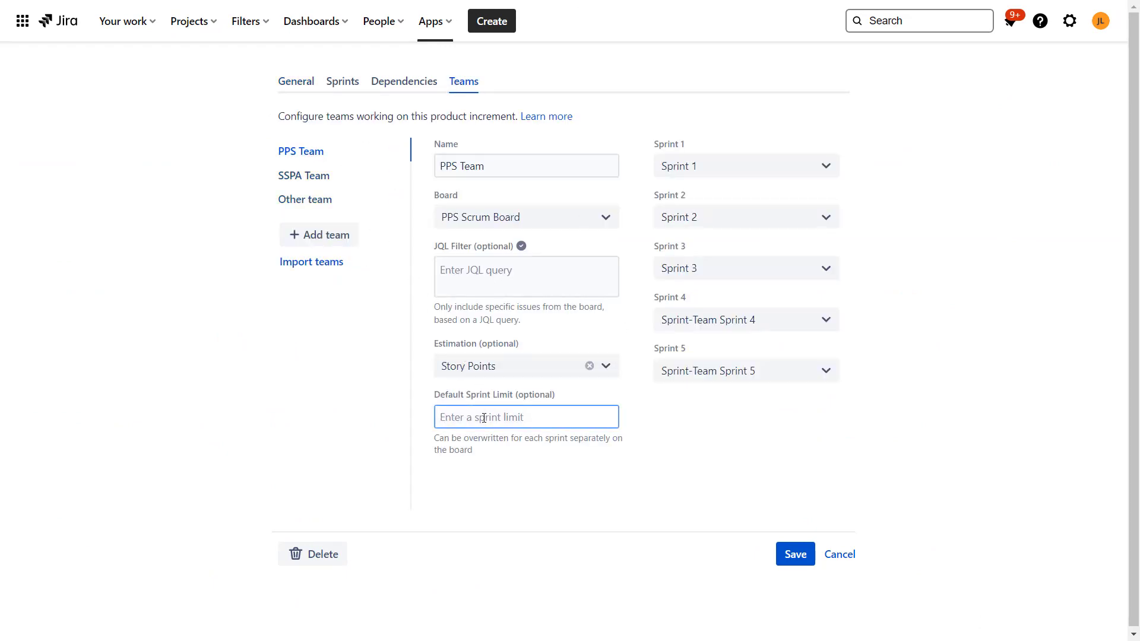
pyautogui.write('10')
pyautogui.click(792, 563)
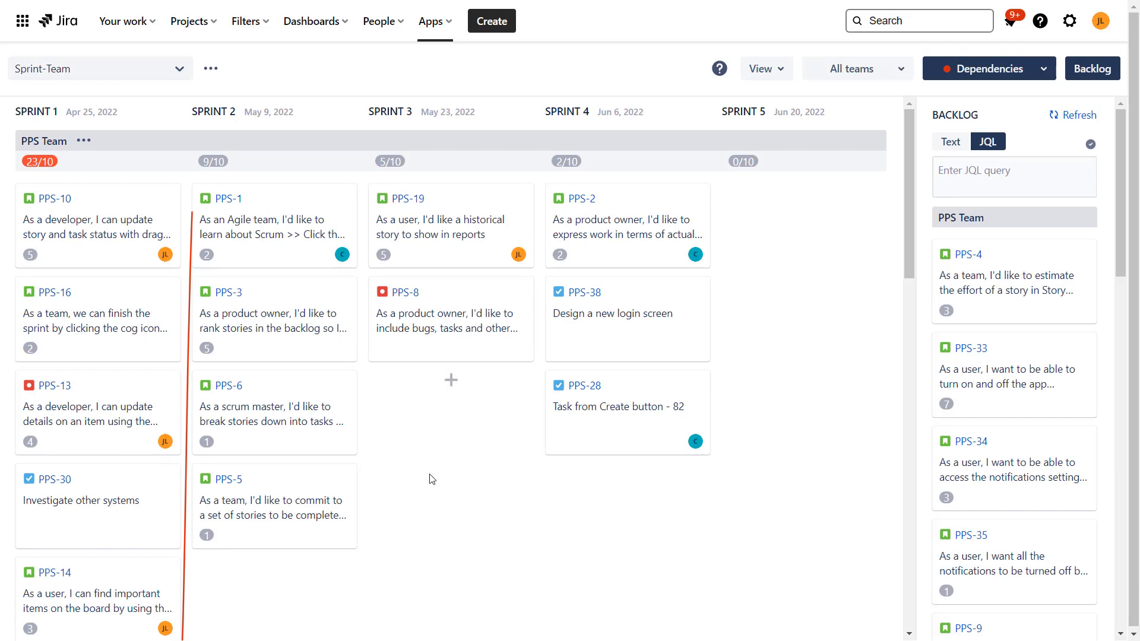
pyautogui.scroll(-5, 199, 261)
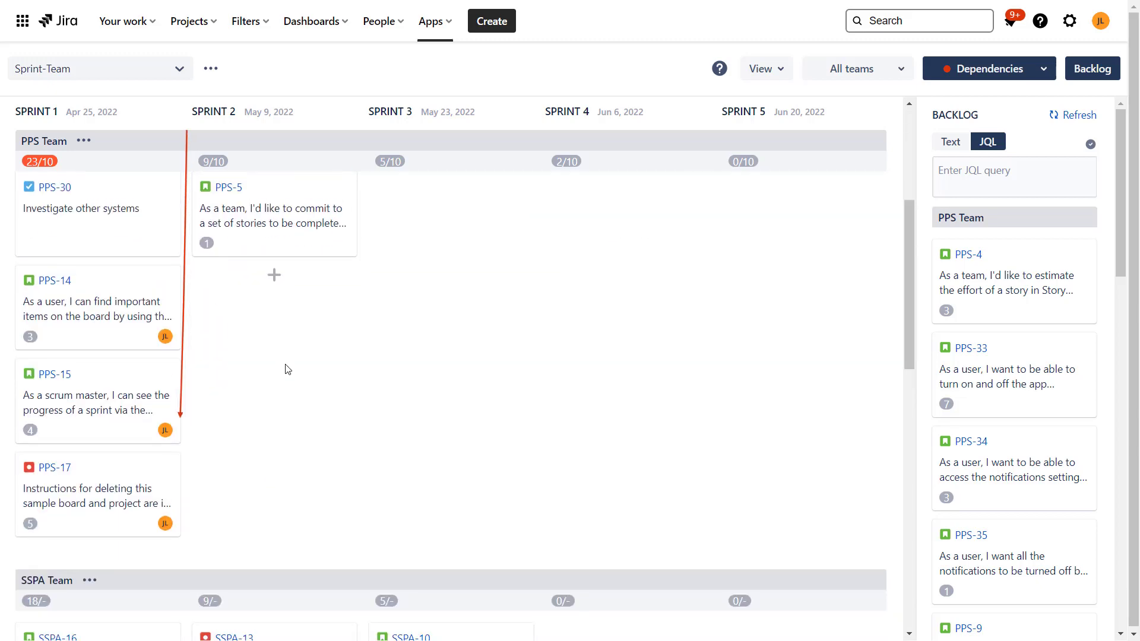
pyautogui.scroll(5, 287, 370)
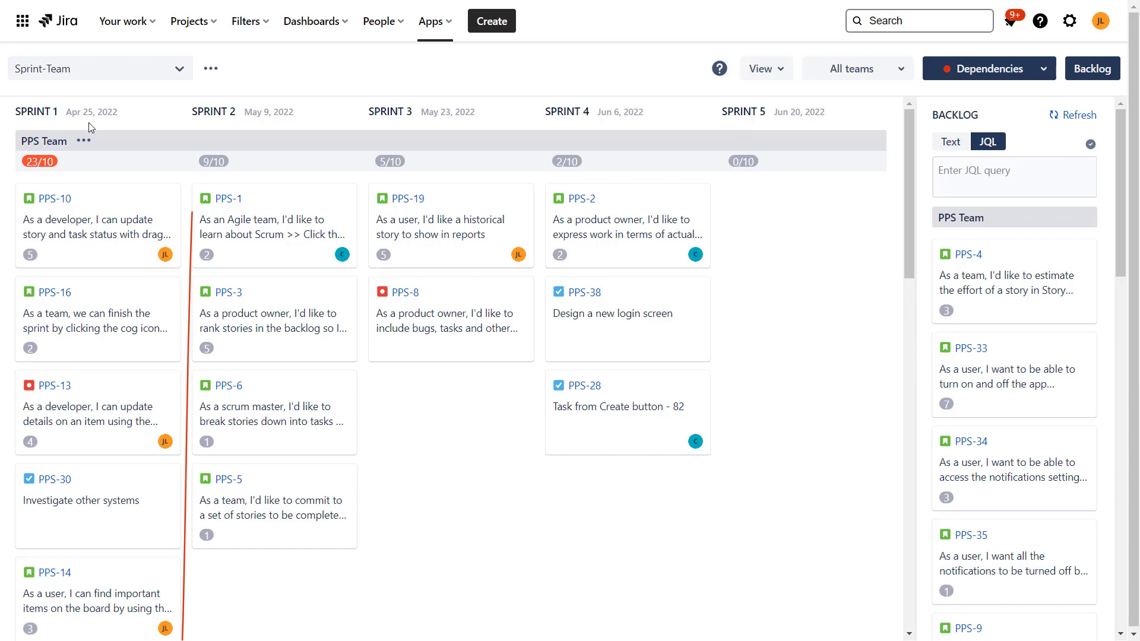
pyautogui.click(144, 77)
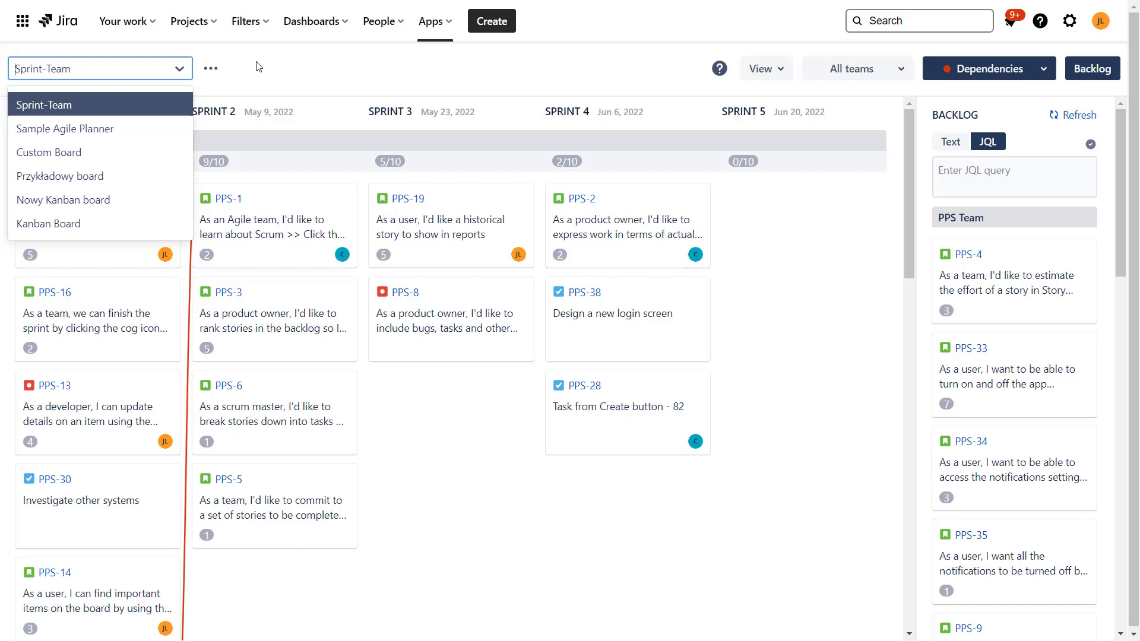
pyautogui.click(324, 67)
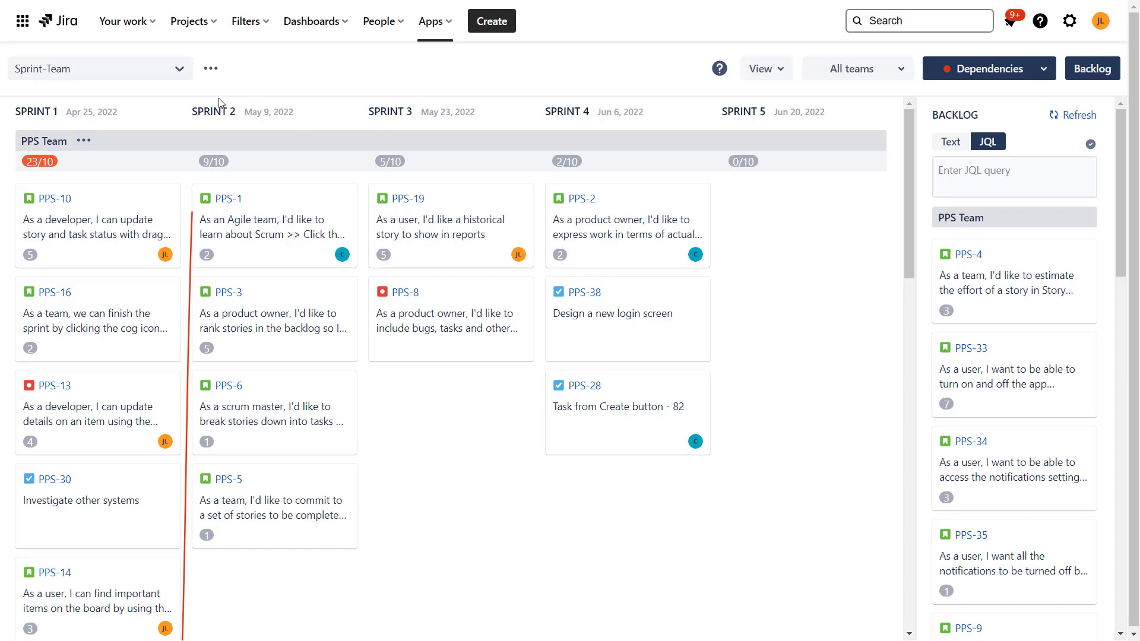
pyautogui.click(152, 76)
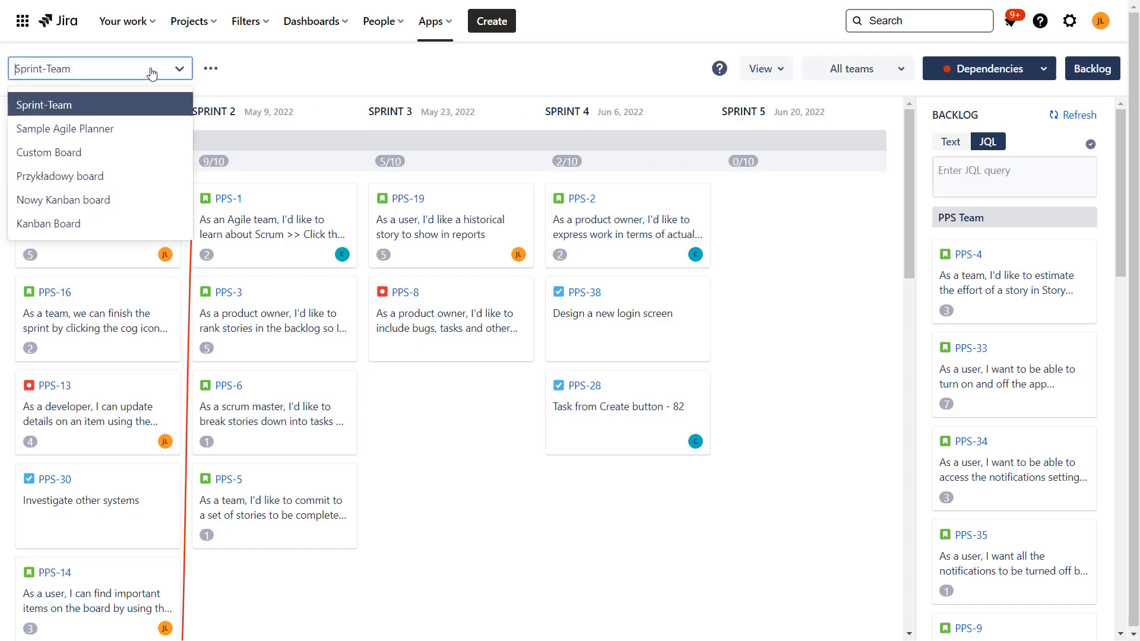
pyautogui.click(317, 70)
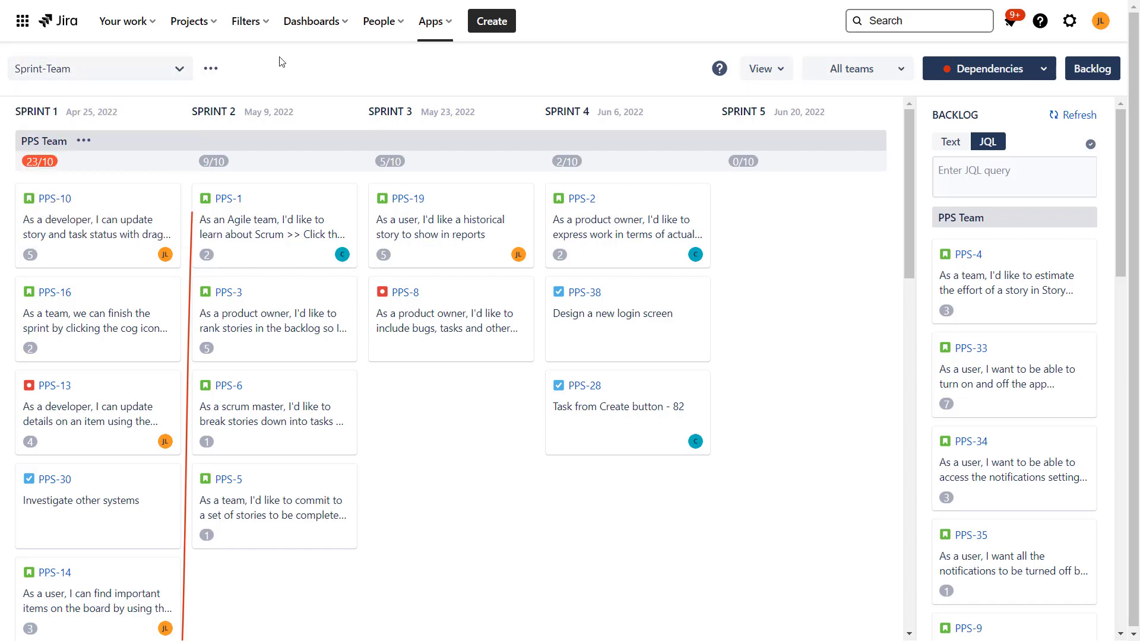
# Open Structure Cross-Team PI Planner and start creating a new board of the Custom Board type.
pyautogui.click(426, 28)
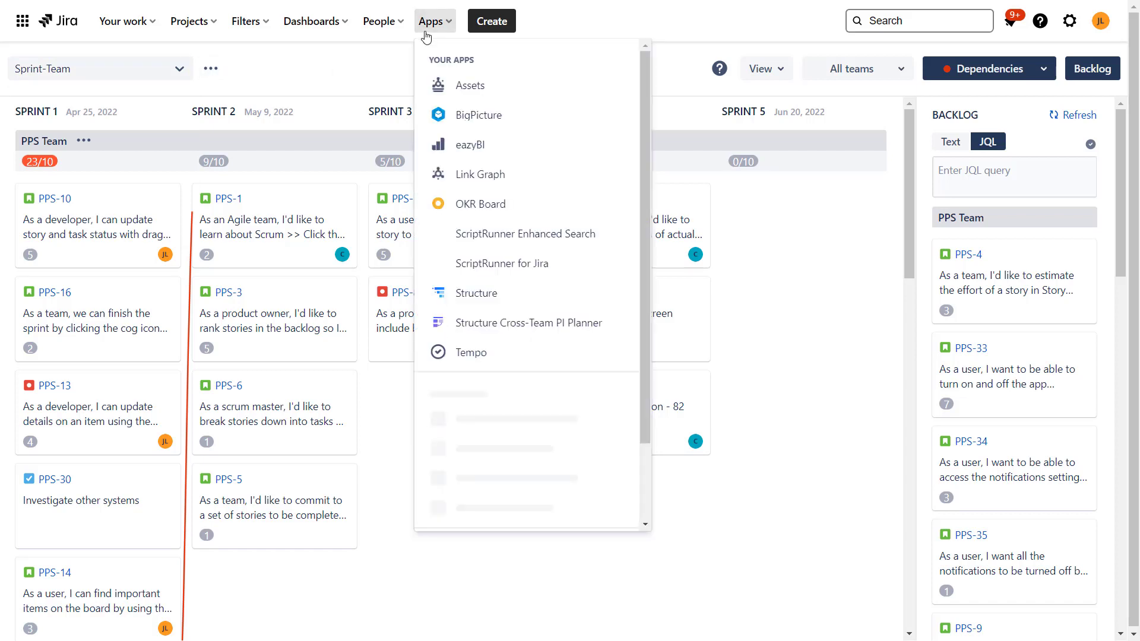
pyautogui.click(481, 328)
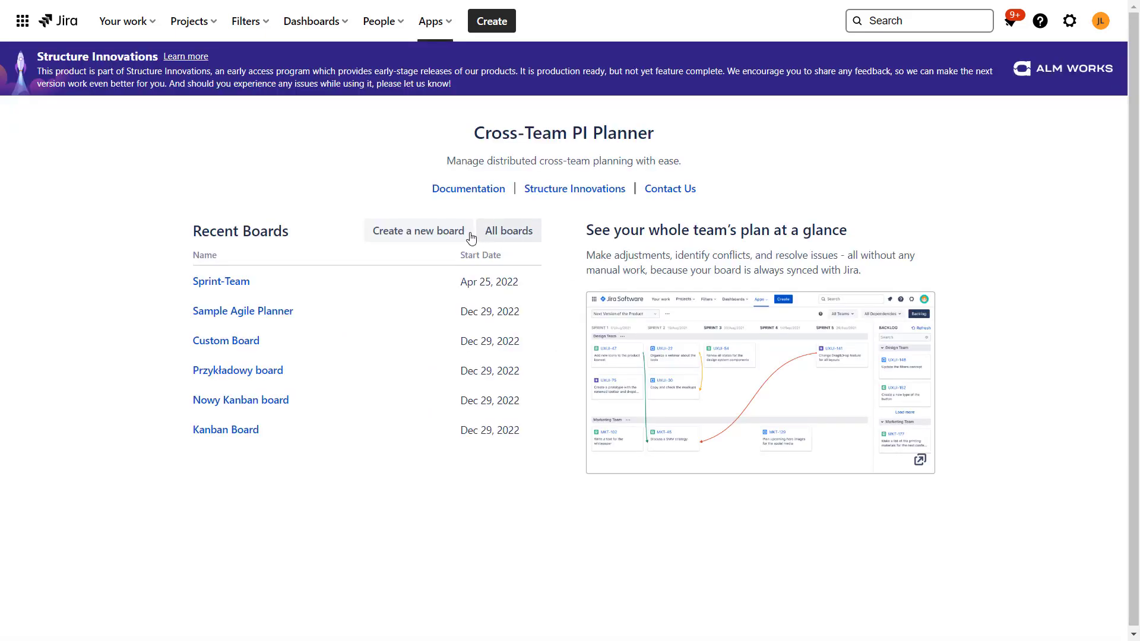
pyautogui.click(446, 238)
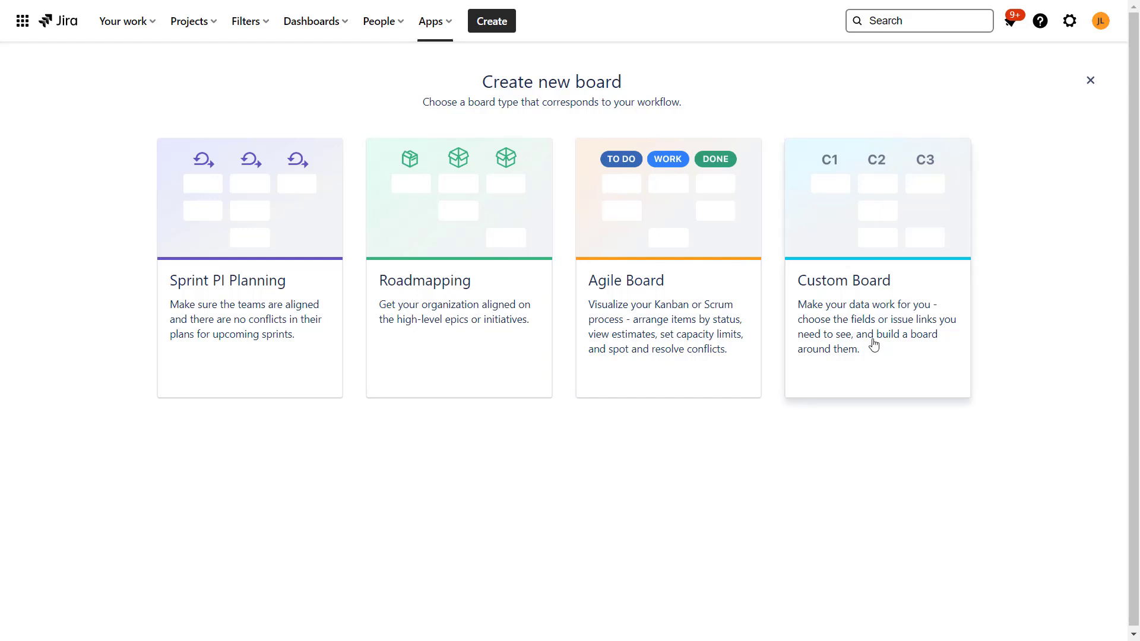
pyautogui.click(903, 282)
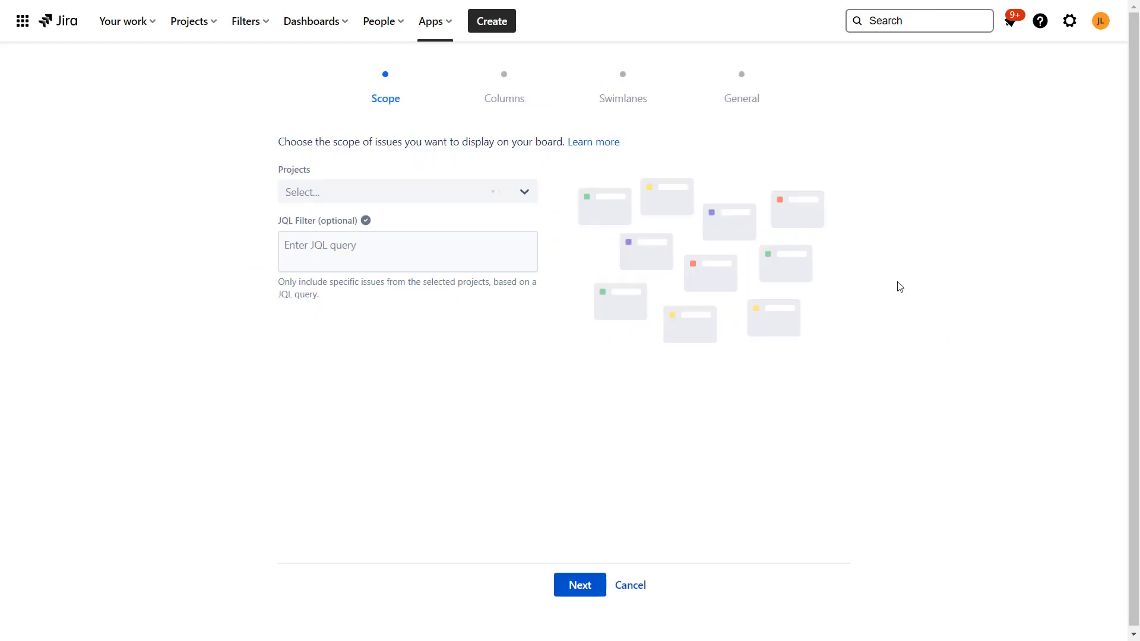
pyautogui.click(514, 196)
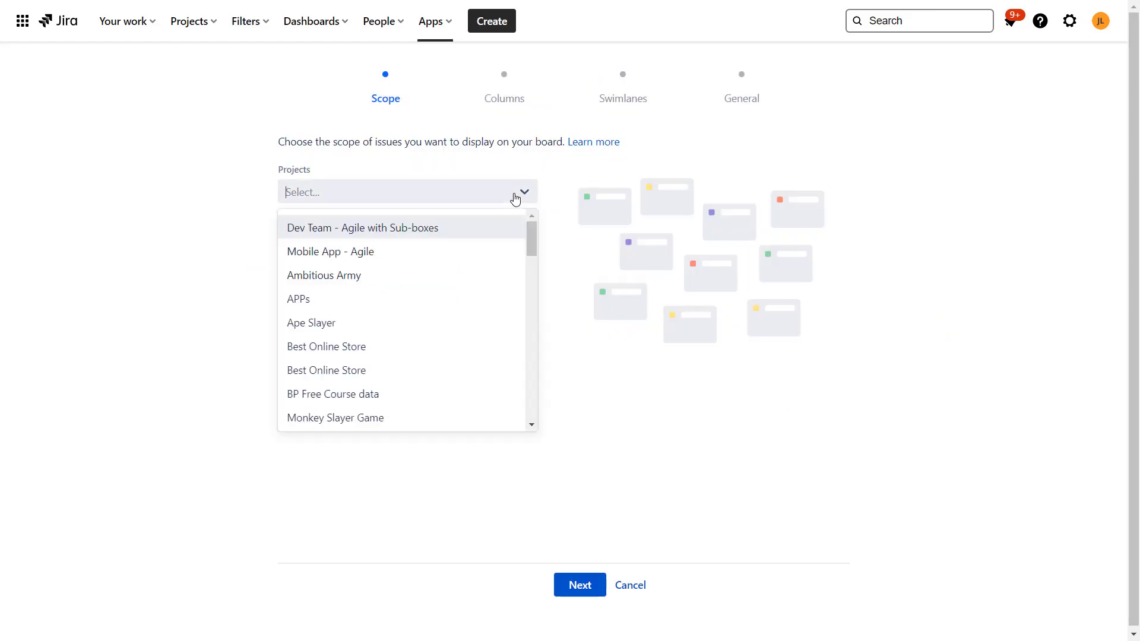
pyautogui.scroll(-3, 457, 298)
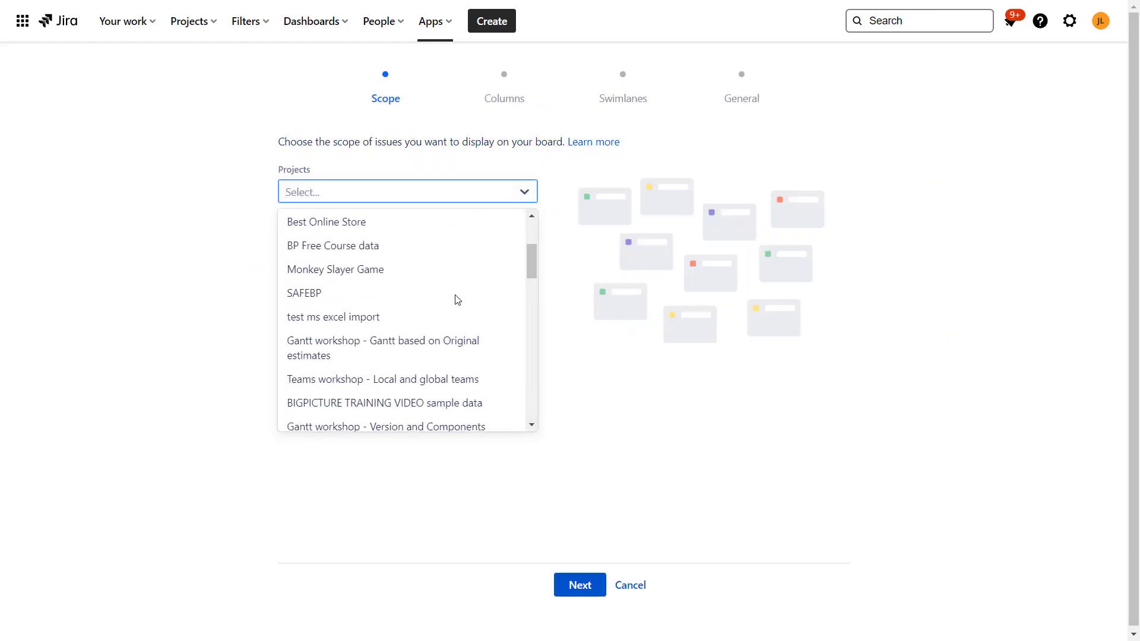
pyautogui.scroll(-3, 458, 299)
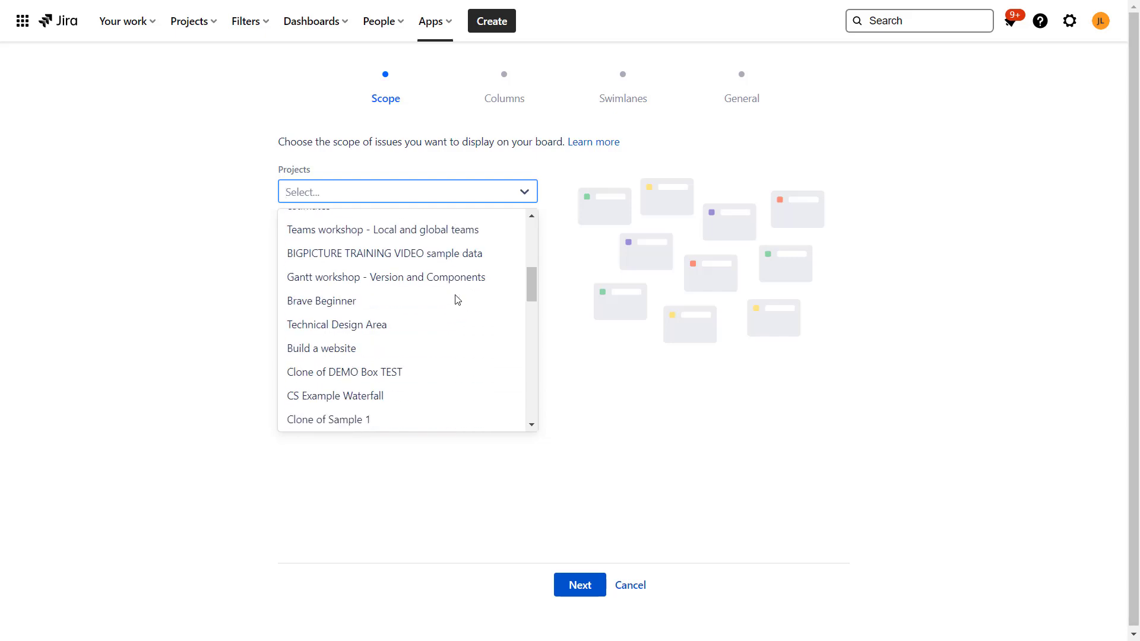
pyautogui.scroll(-3, 457, 299)
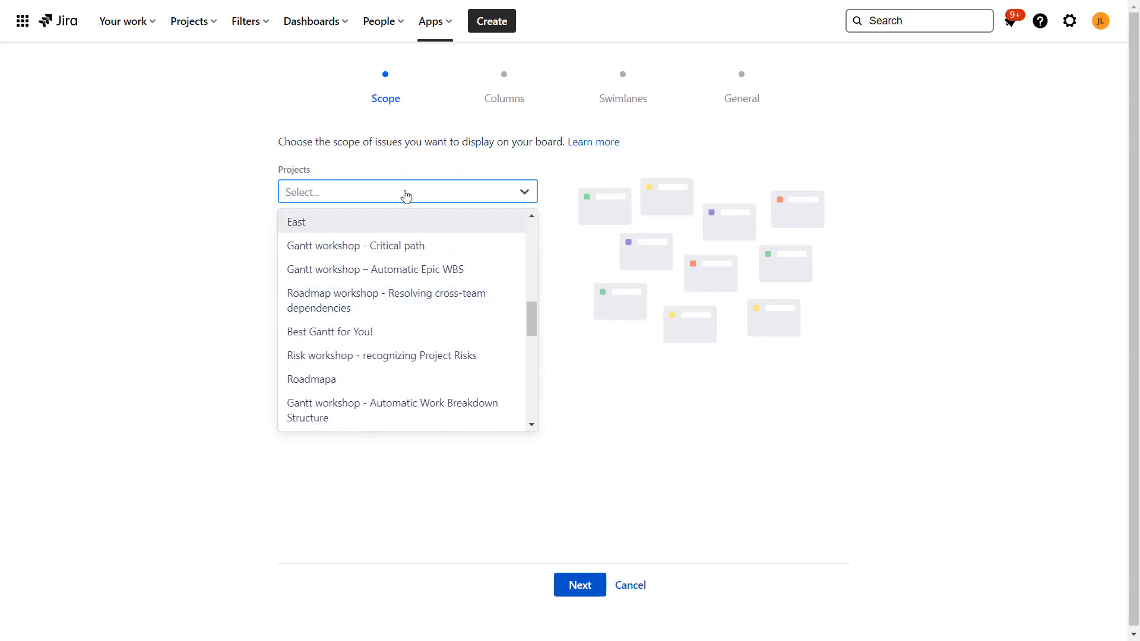
pyautogui.click(386, 195)
pyautogui.write('pro')
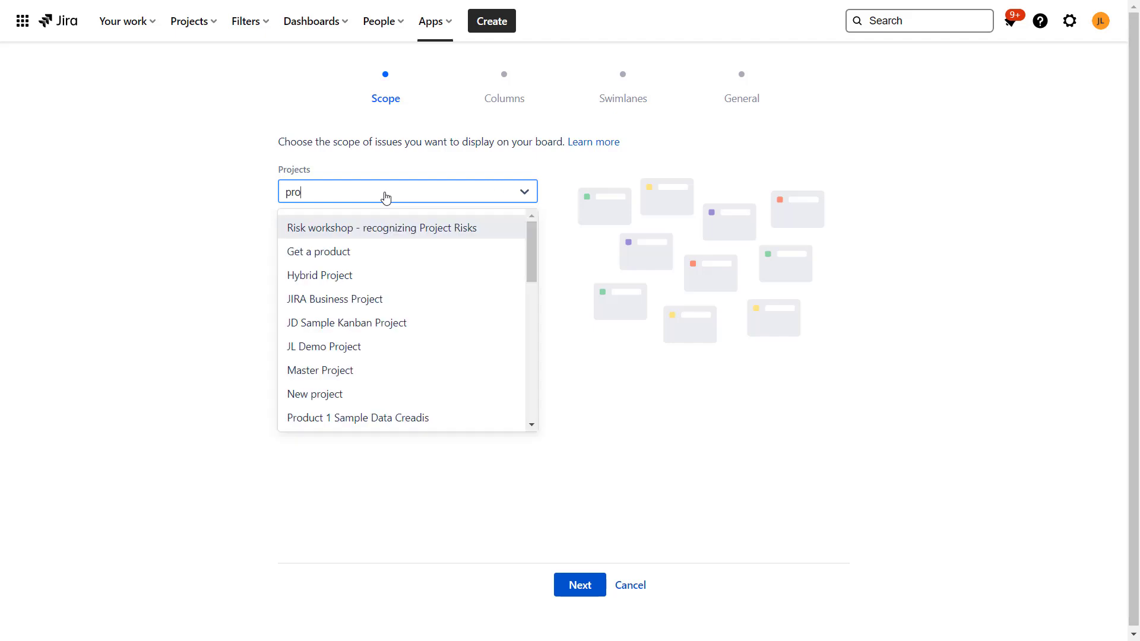
pyautogui.press('BackSpace')
pyautogui.press('BackSpace')
pyautogui.press('BackSpace')
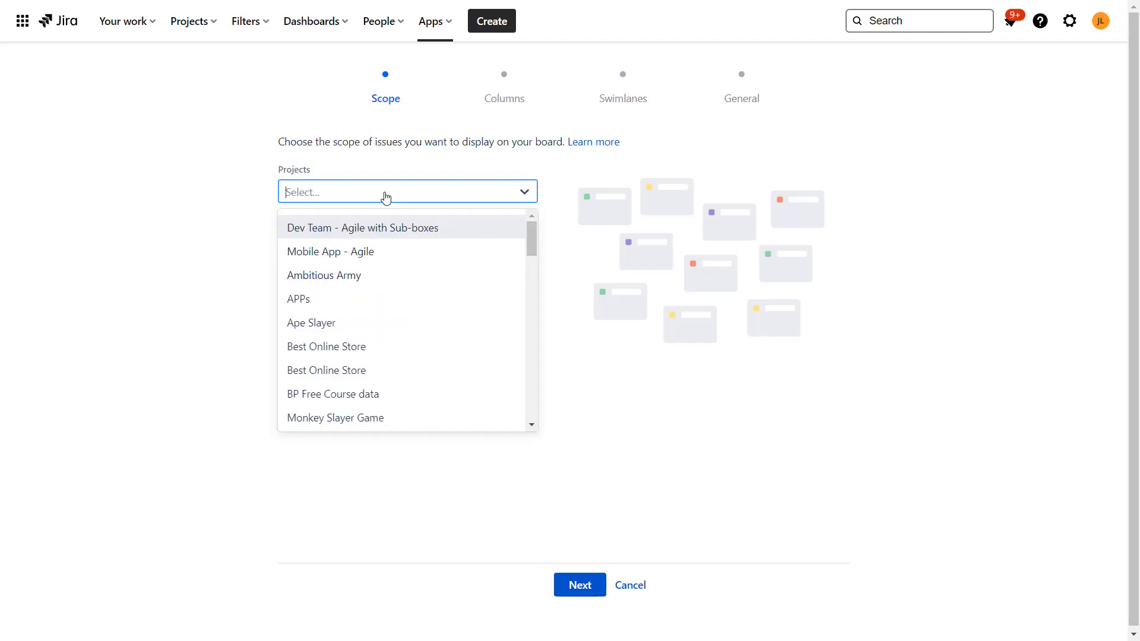
# Set the new board's scope to BP 8.2 Project and continue to the column setup.
pyautogui.write('BP ')
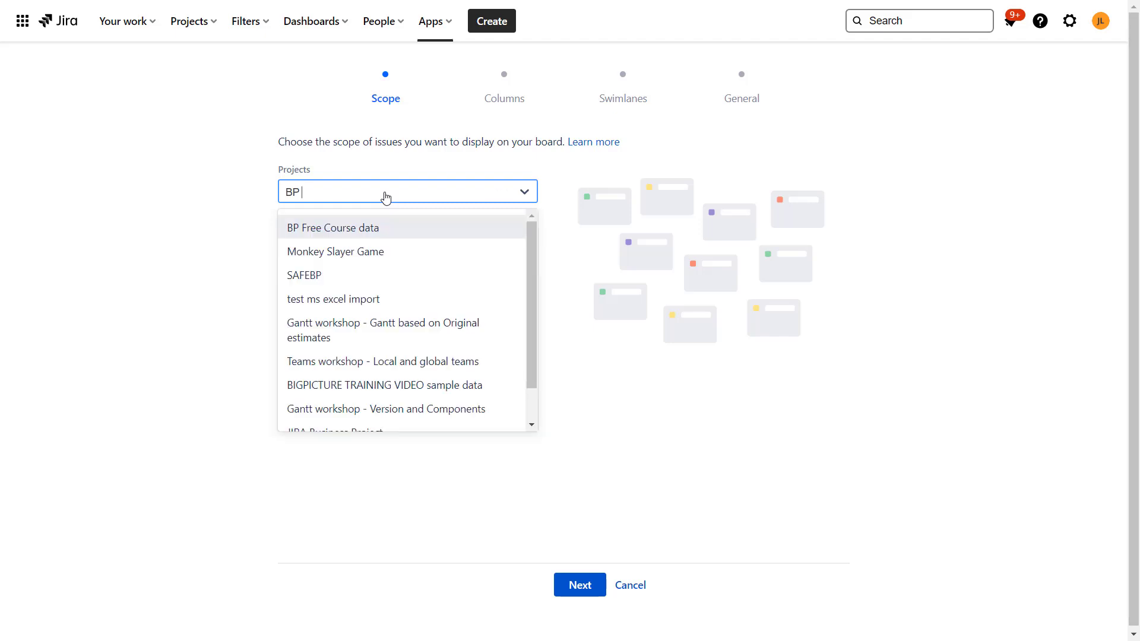
pyautogui.write('8.2')
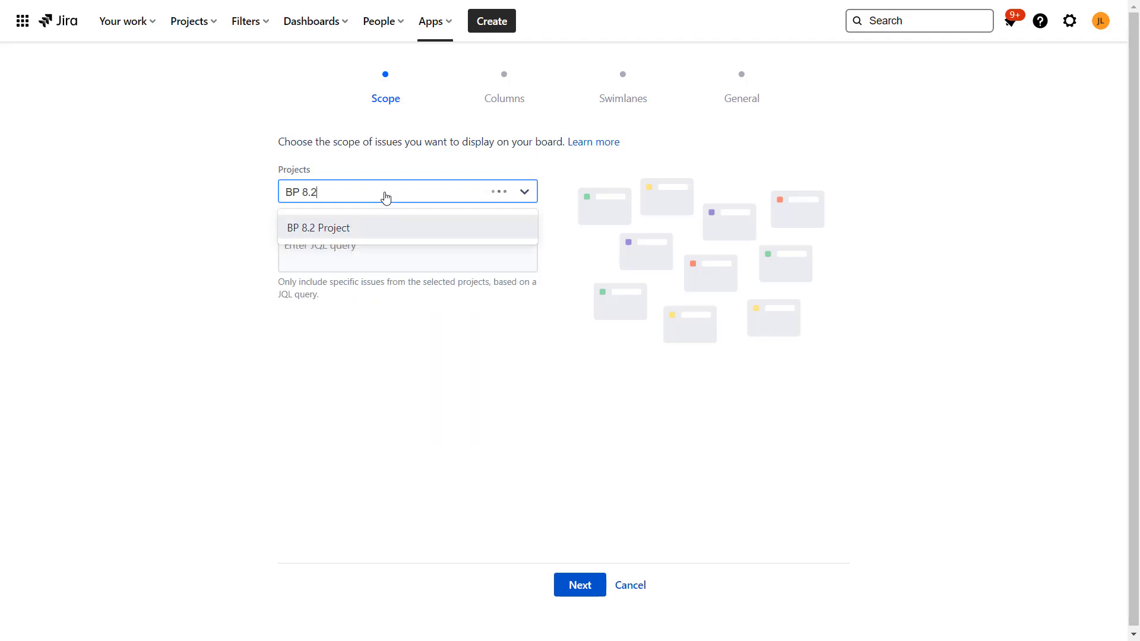
pyautogui.click(363, 234)
pyautogui.click(715, 417)
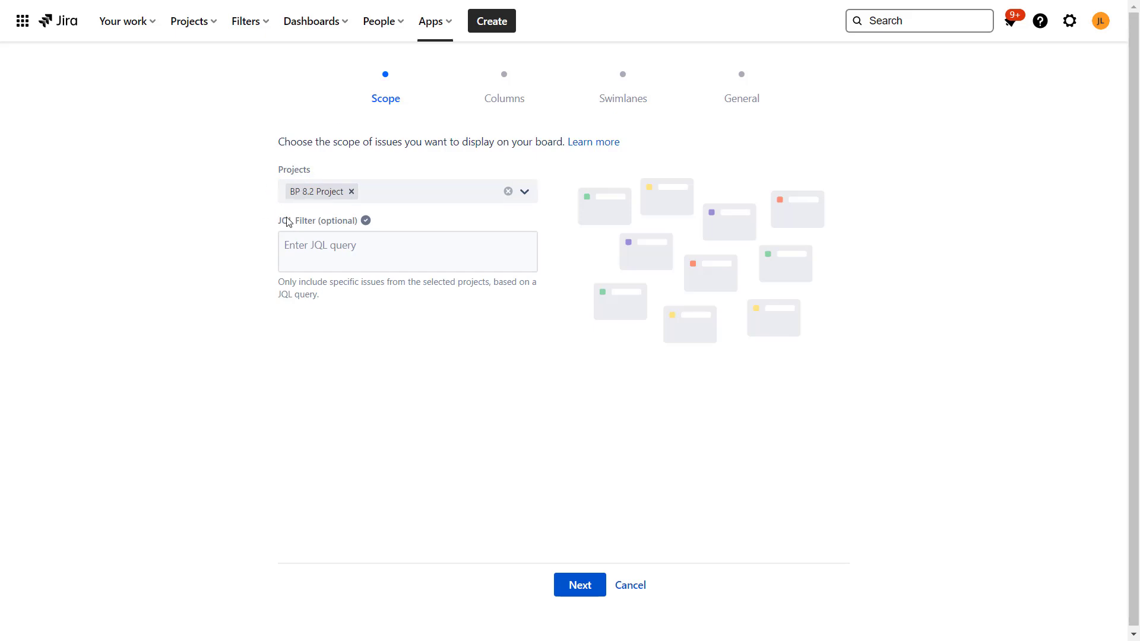
pyautogui.click(580, 584)
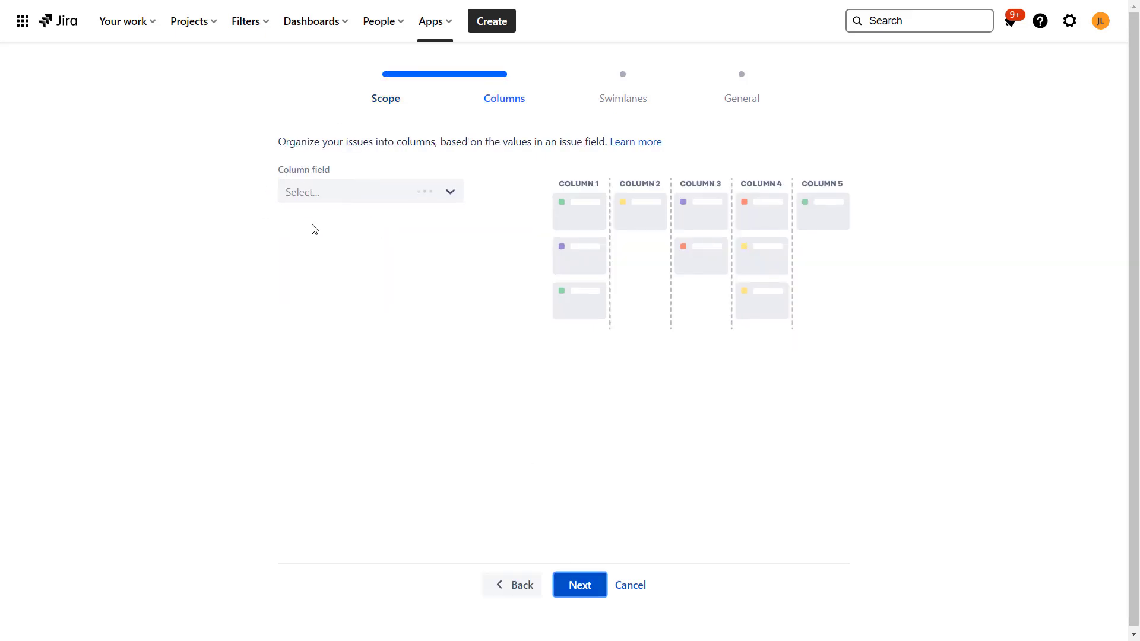
# Organize the board's columns by Fix versions, naming the first column "Fix version 1" and assigning Version 1.0 to it.
pyautogui.click(327, 196)
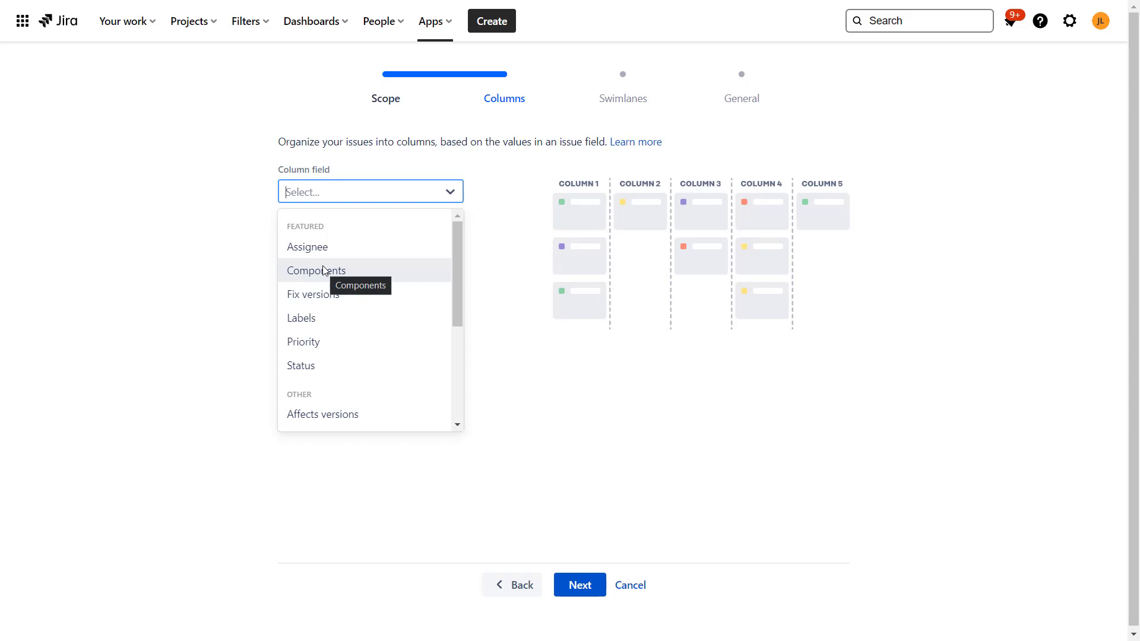
pyautogui.click(335, 295)
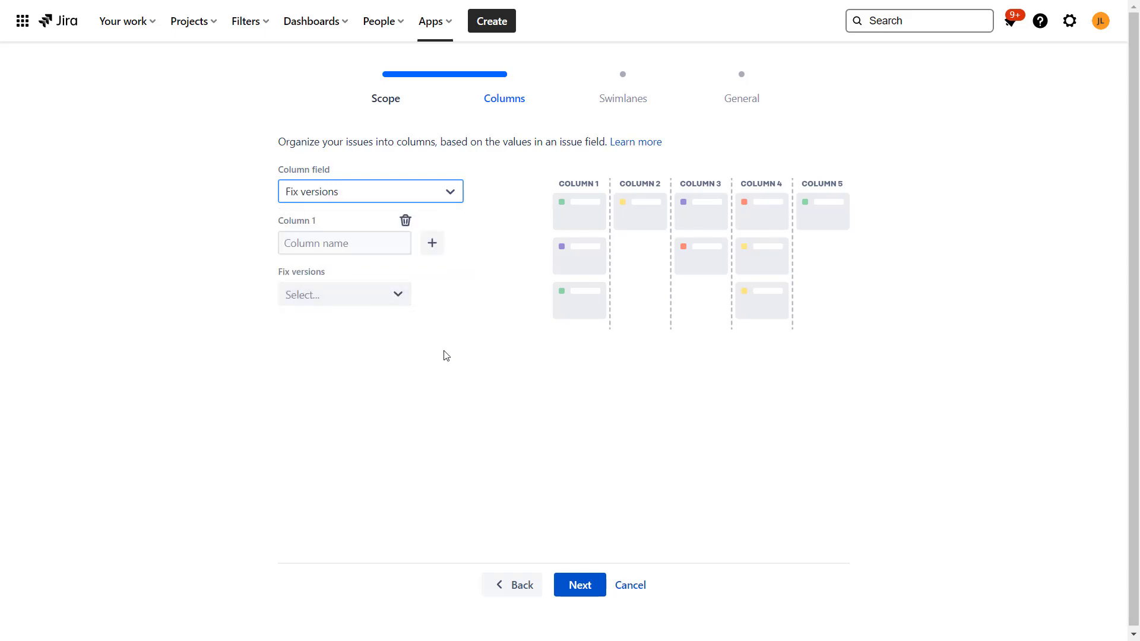
pyautogui.click(369, 248)
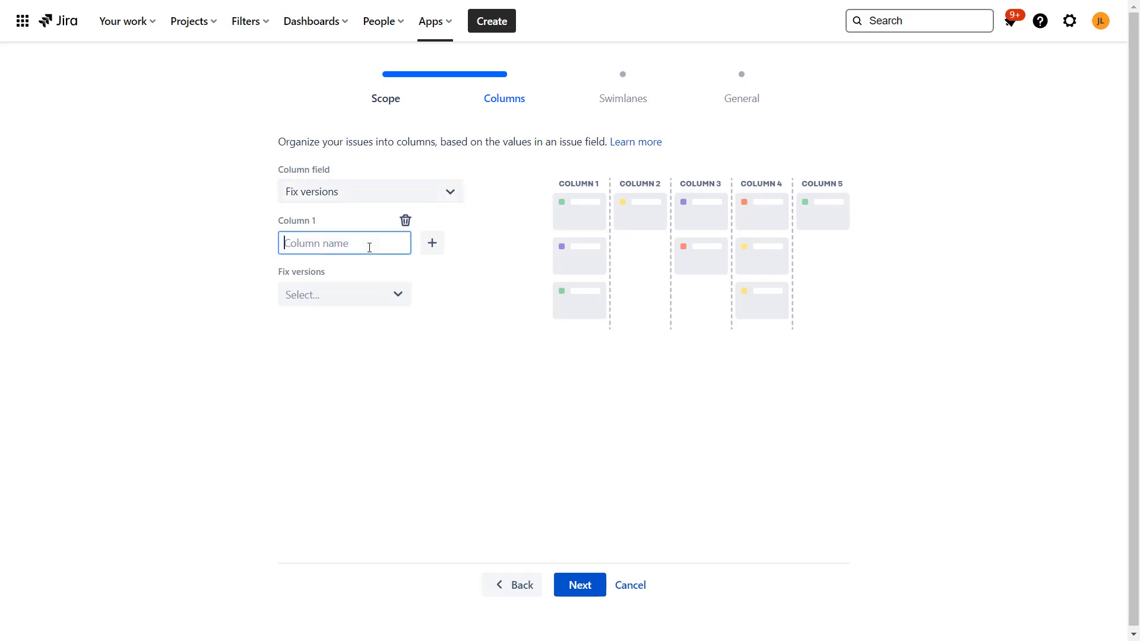
pyautogui.write('Fix version 1')
pyautogui.click(368, 294)
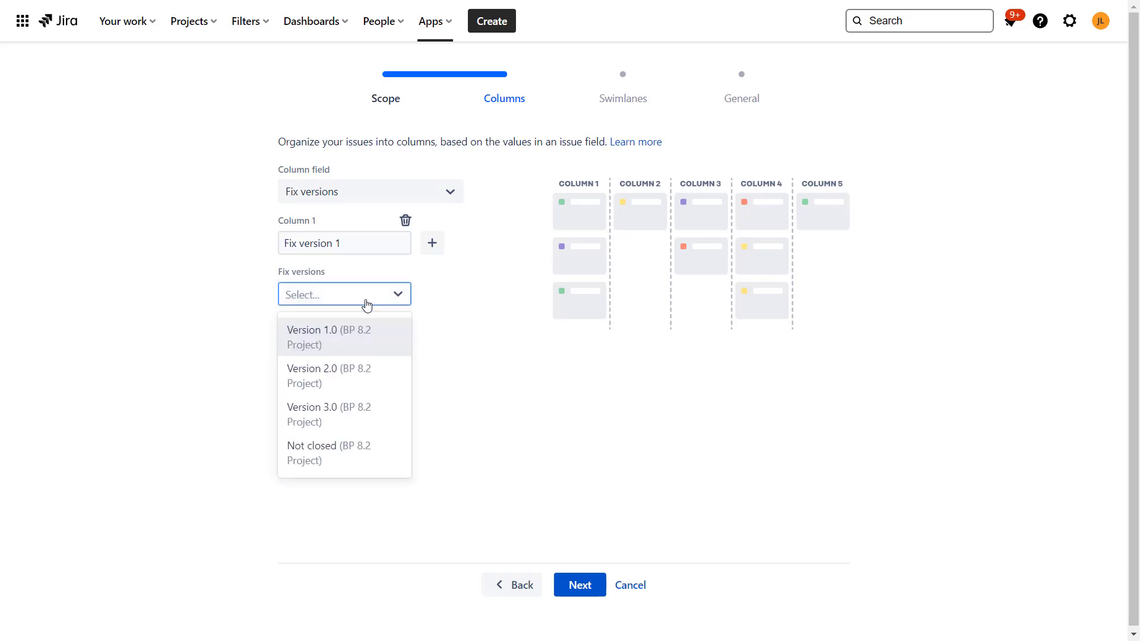
pyautogui.click(352, 332)
# Add a second column named "Fix version 2" and assign Version 2.0 and Not closed to it.
pyautogui.click(432, 247)
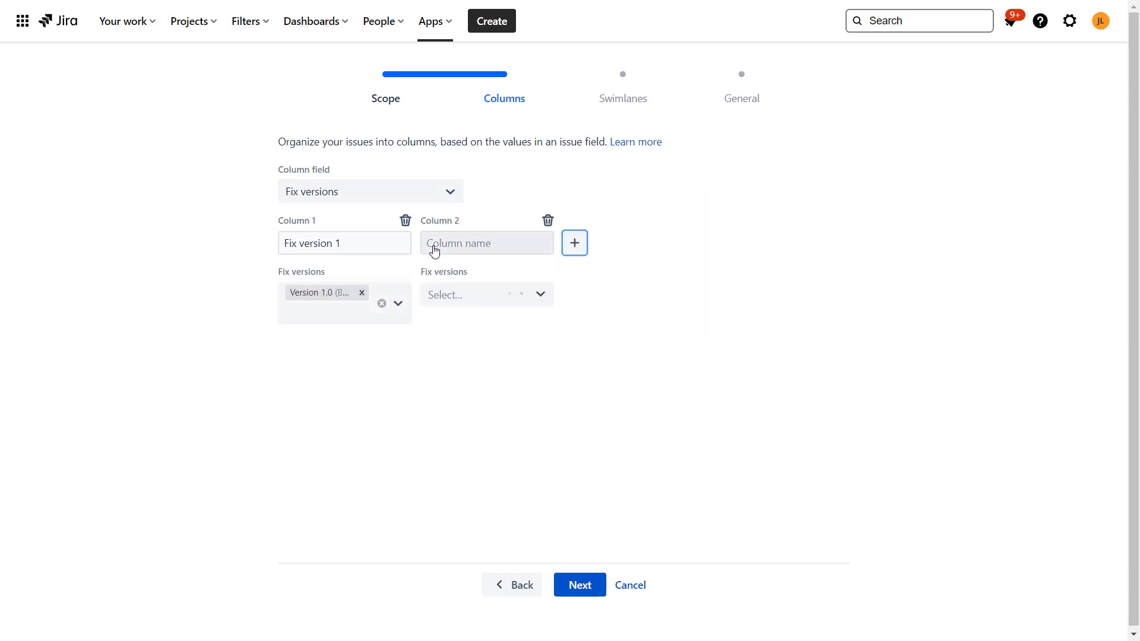
pyautogui.click(495, 243)
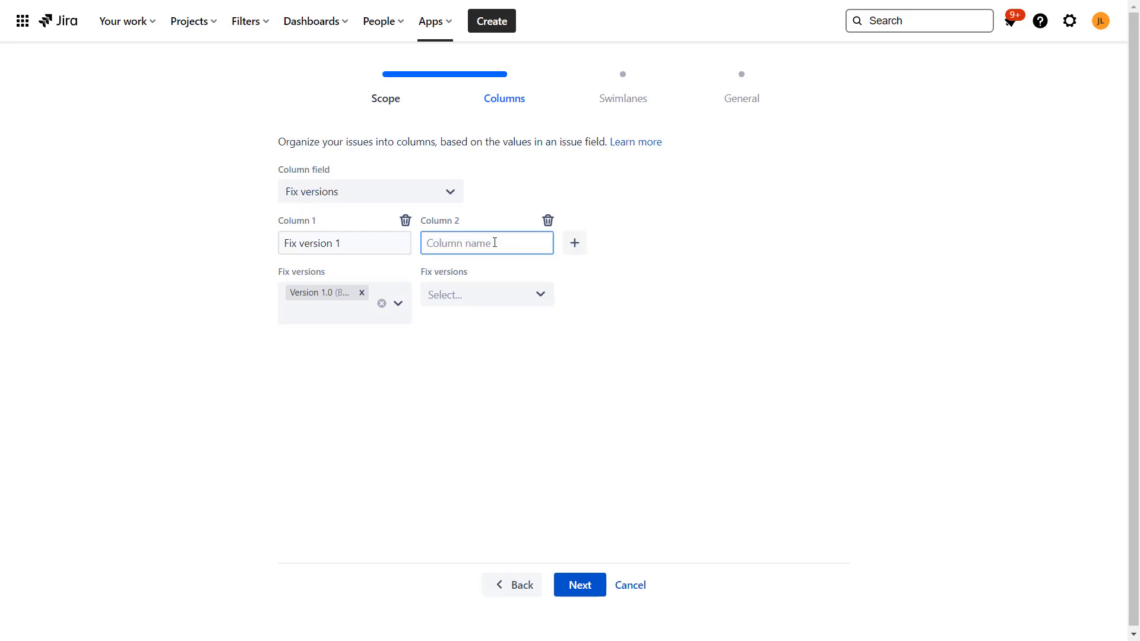
pyautogui.write('Fix version 2')
pyautogui.click(507, 297)
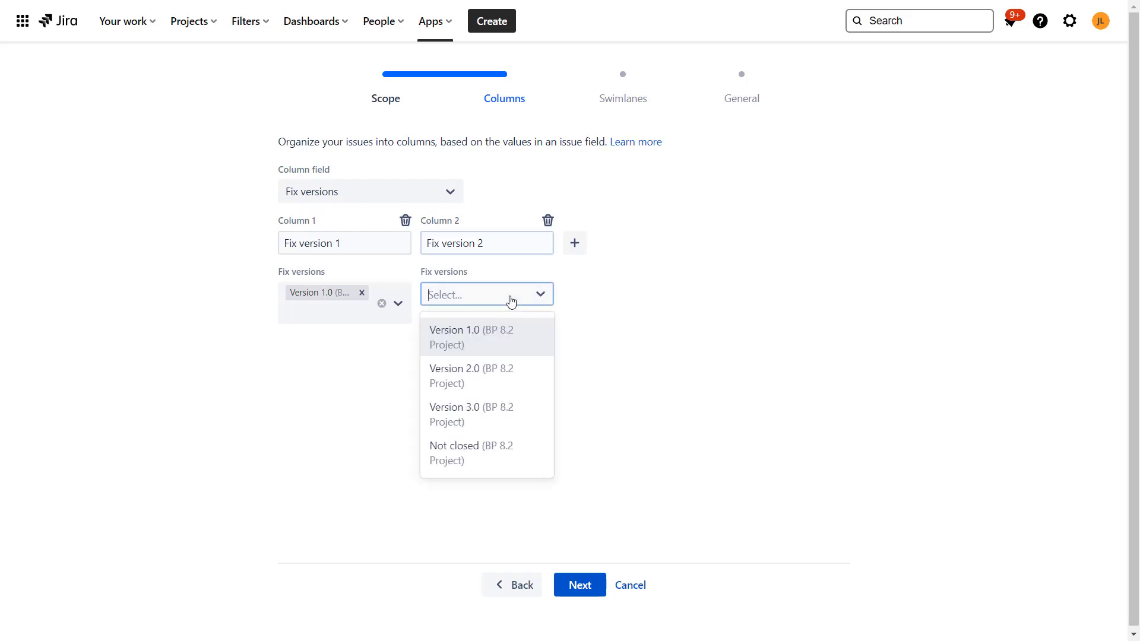
pyautogui.click(497, 375)
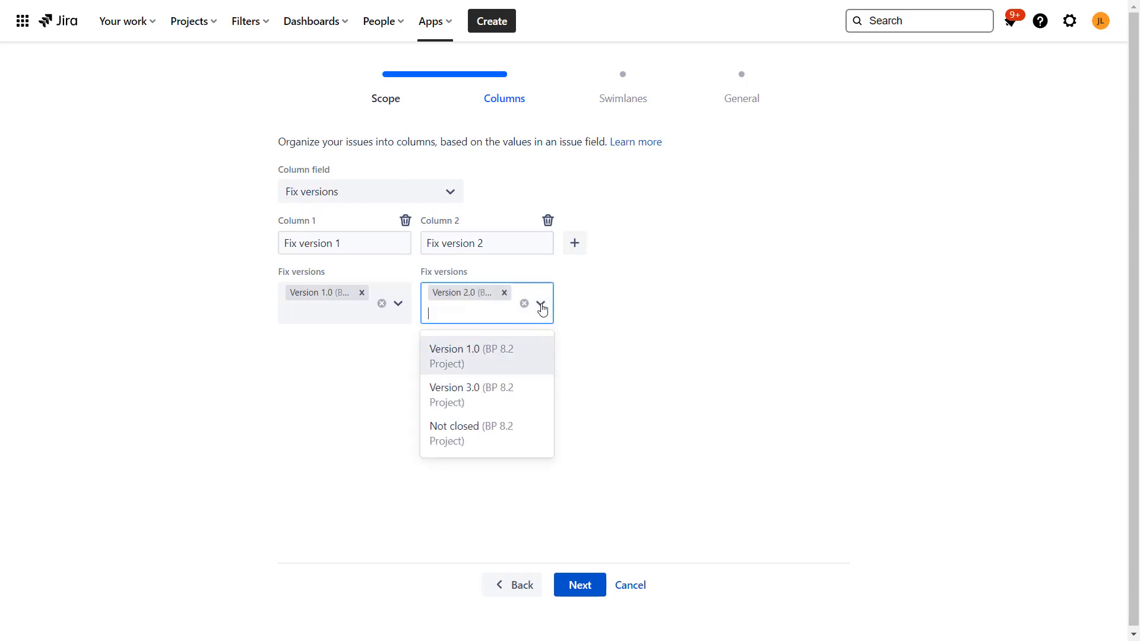
pyautogui.click(481, 436)
pyautogui.click(822, 457)
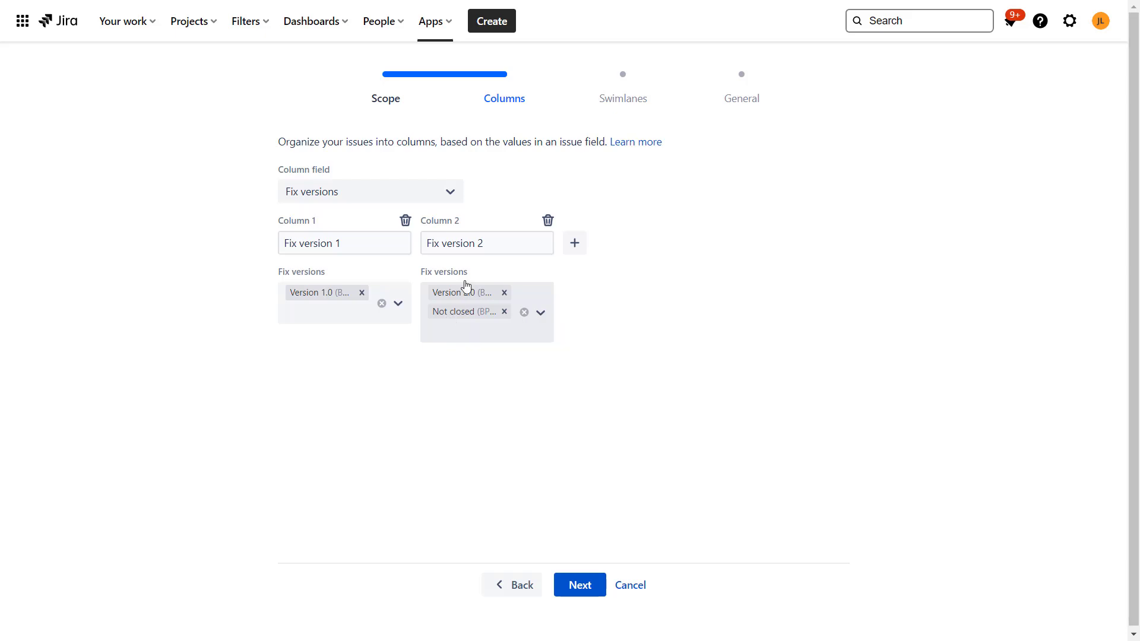
# Add a third column named "Fix version 3", assign Version 3.0 to it, and continue to the swimlane setup.
pyautogui.click(574, 242)
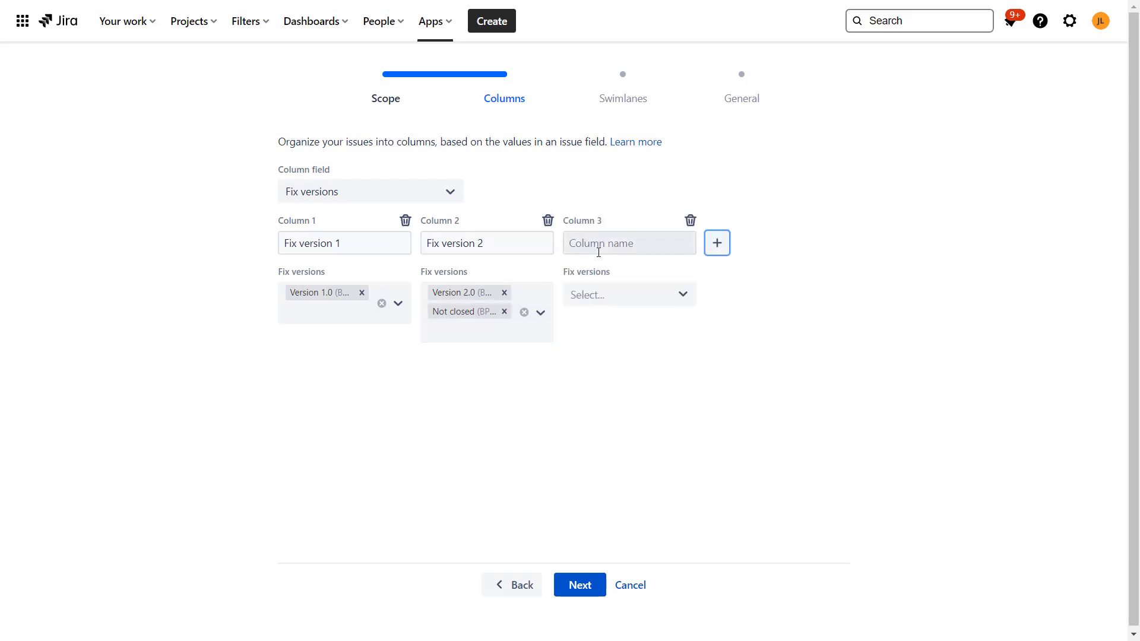
pyautogui.click(598, 253)
pyautogui.write('Fix ')
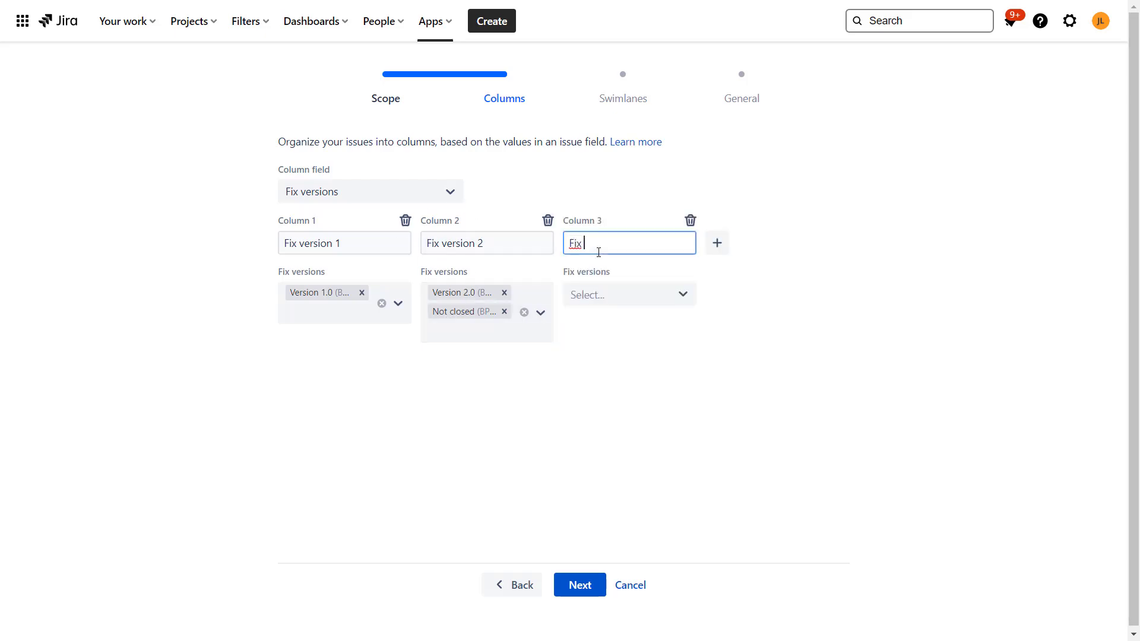
pyautogui.write('version 3')
pyautogui.click(608, 293)
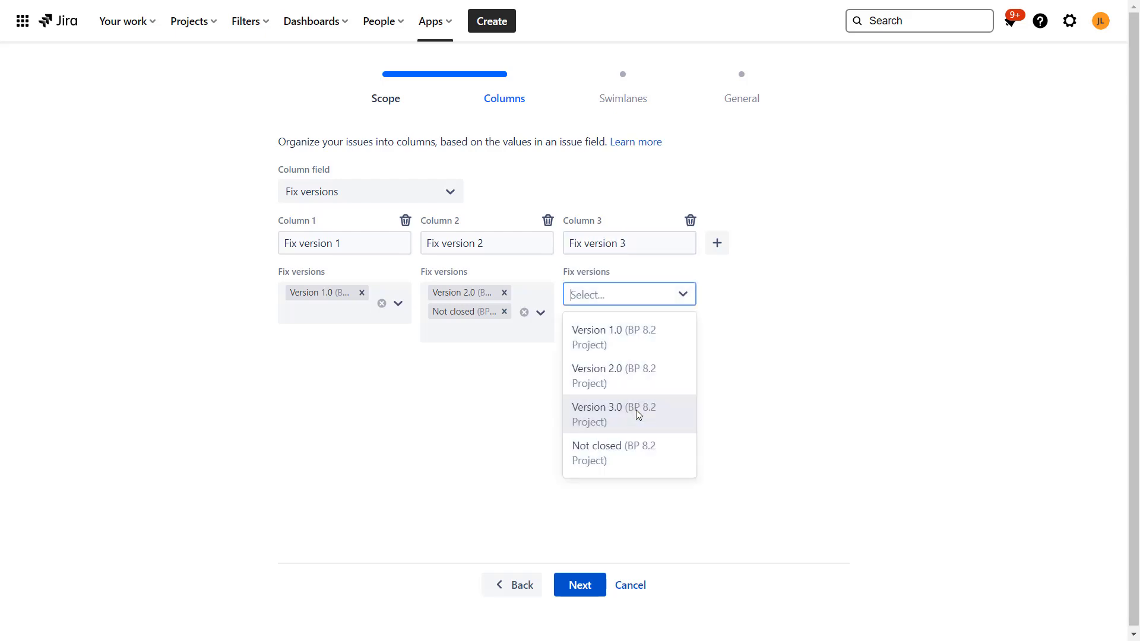
pyautogui.click(636, 409)
pyautogui.click(590, 587)
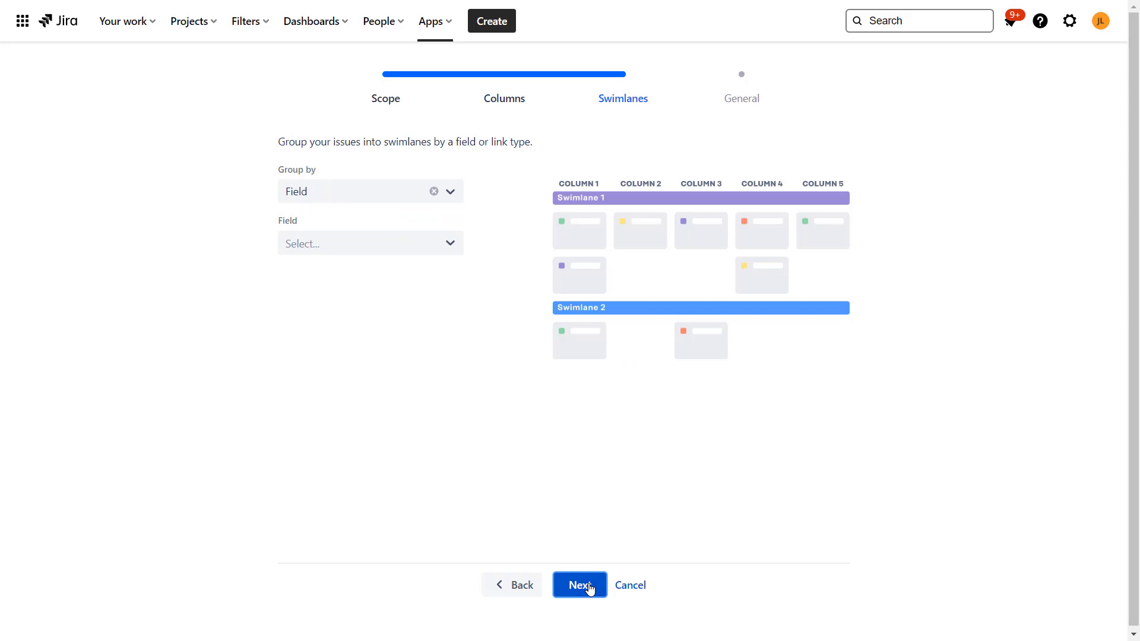
# Group the board's swimlanes by the Assignee field and continue to the general settings.
pyautogui.click(340, 193)
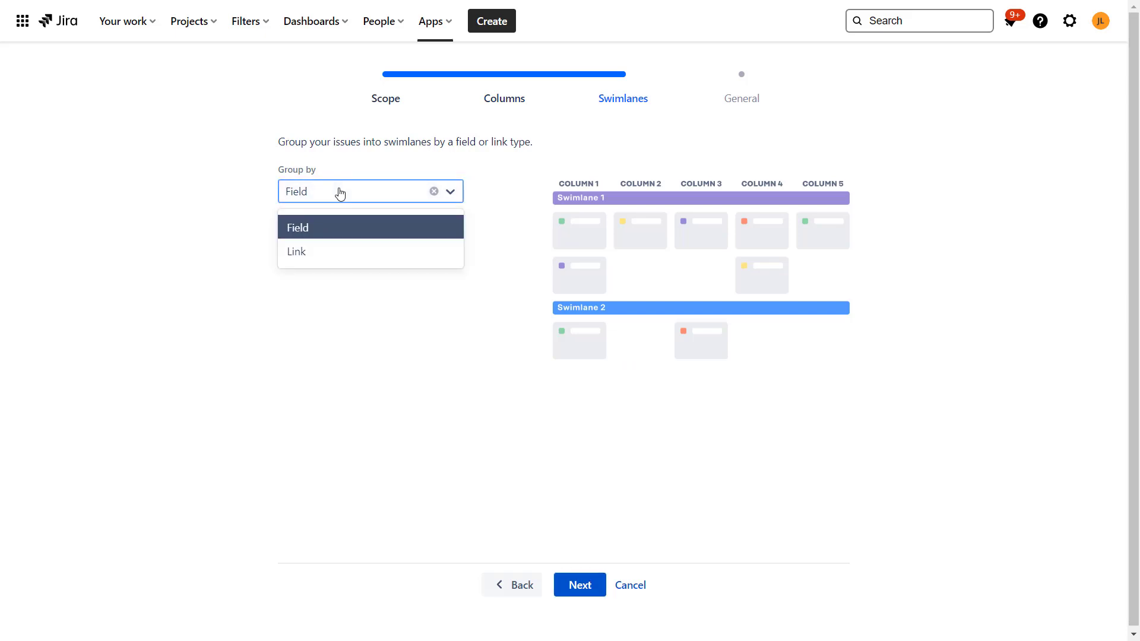
pyautogui.click(186, 175)
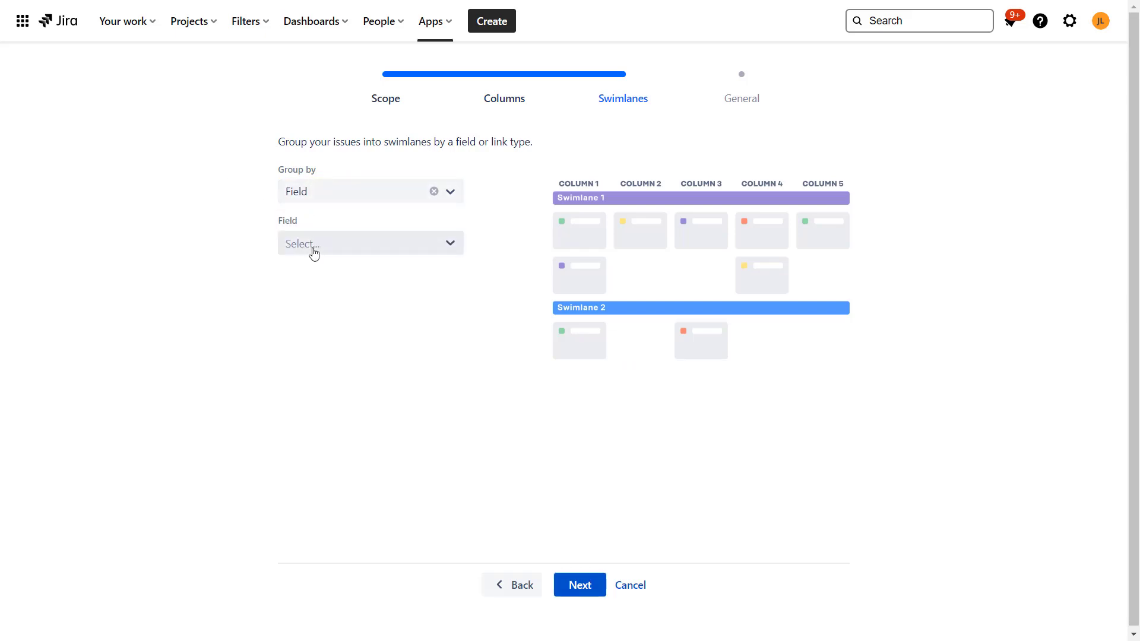
pyautogui.click(343, 244)
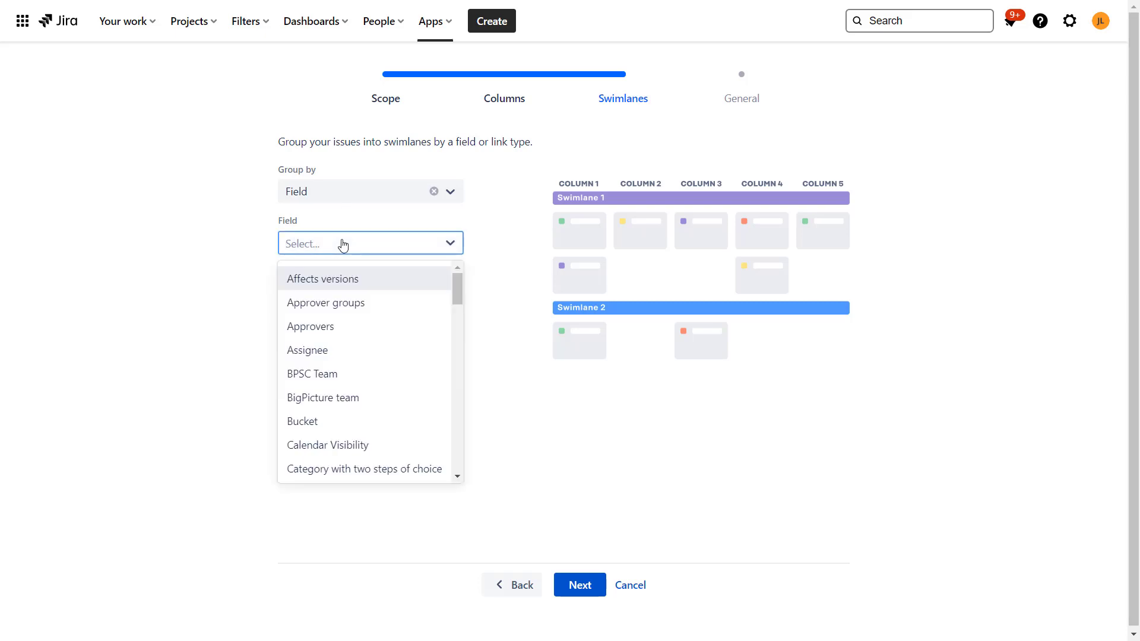
pyautogui.click(338, 350)
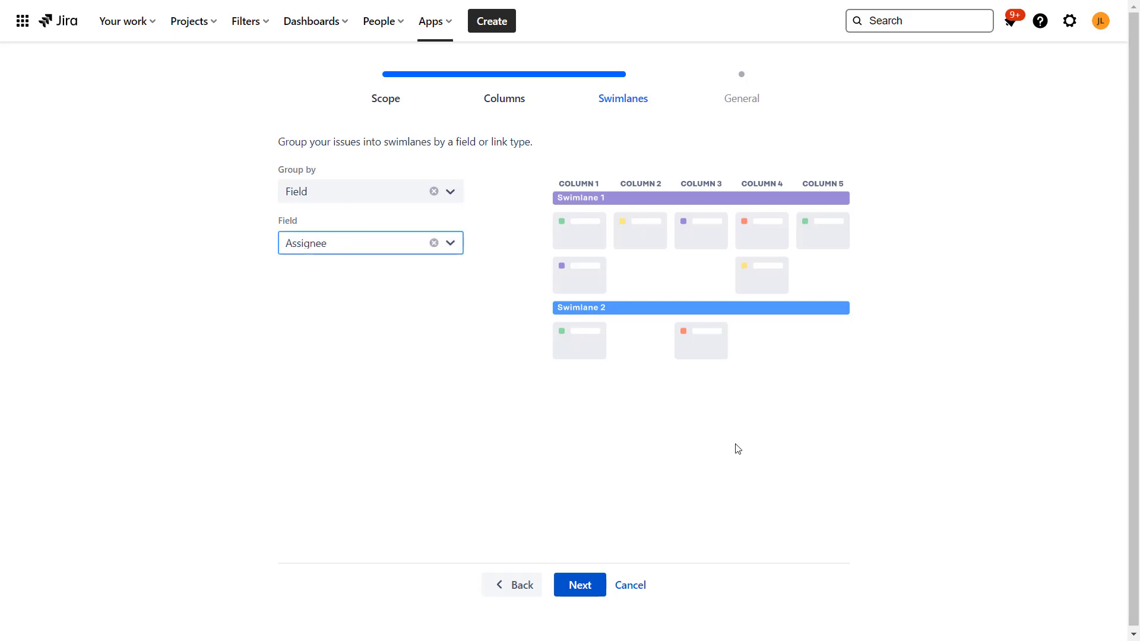
pyautogui.click(581, 586)
# Name the new board "Demo board" and create it.
pyautogui.click(334, 165)
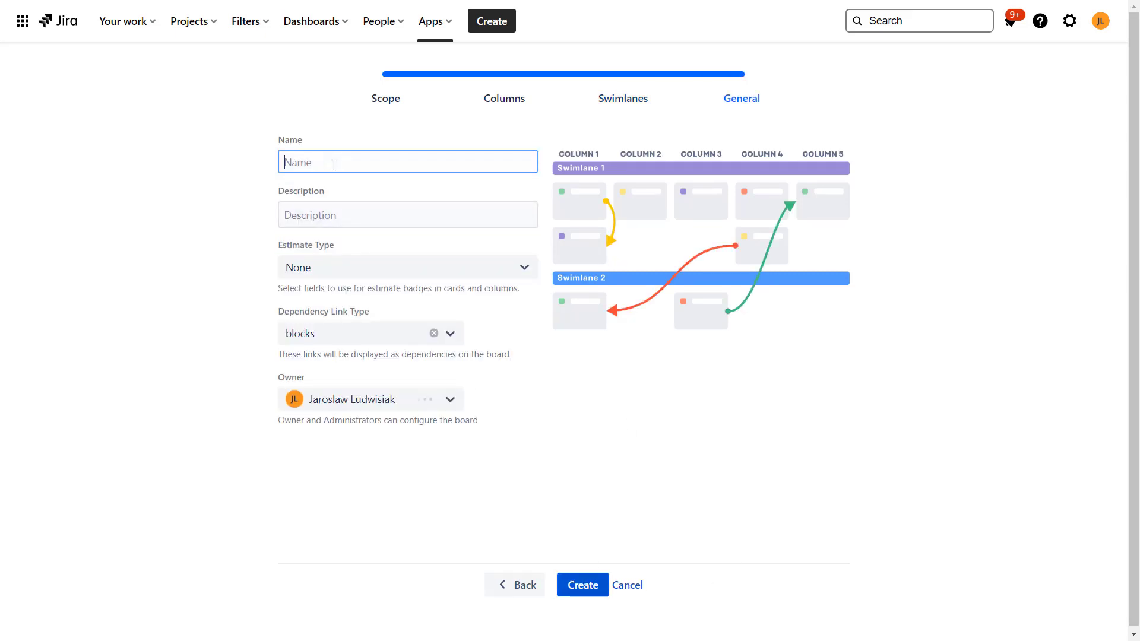
pyautogui.write('Demo board')
pyautogui.click(597, 586)
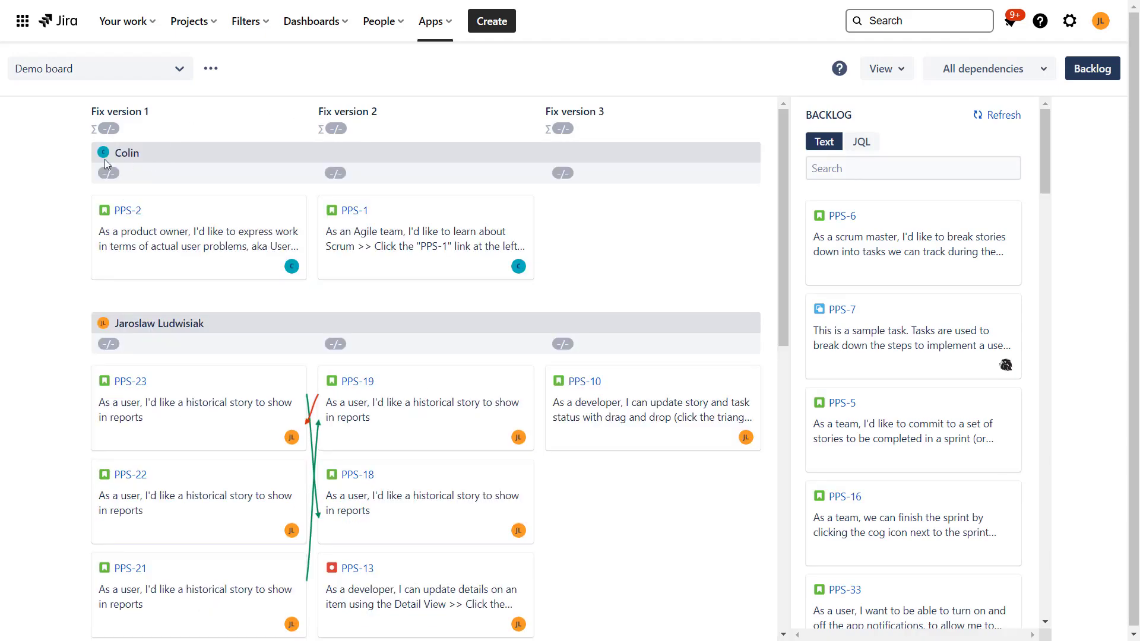
# Examine how the issues and their dependencies are distributed across the Demo board's fix-version columns and assignee swimlanes.
pyautogui.scroll(-7, 187, 338)
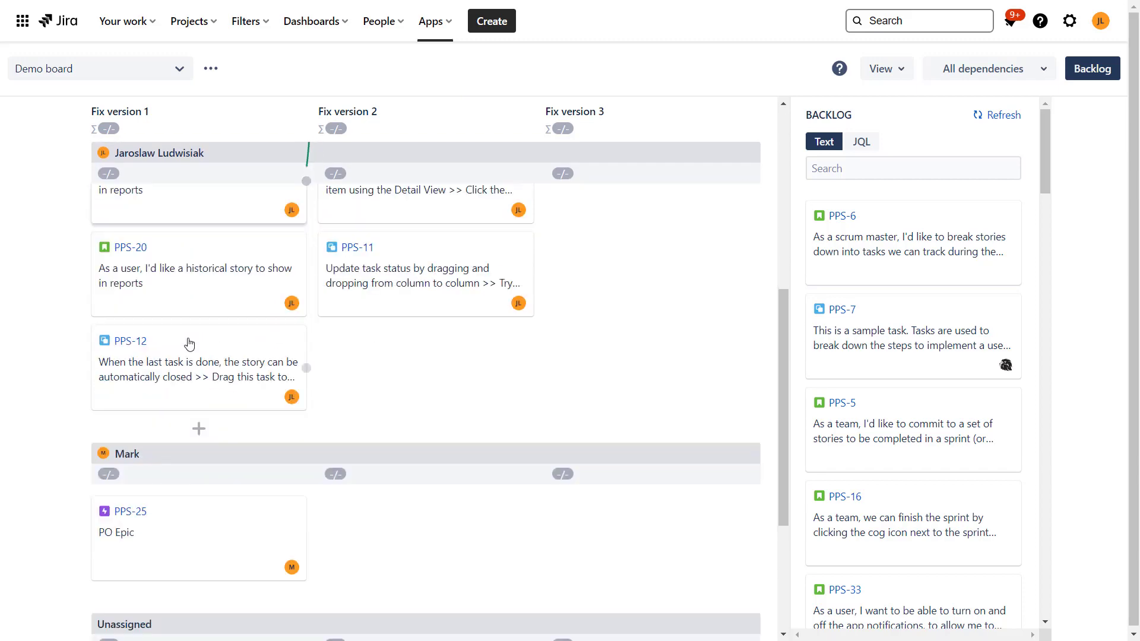
pyautogui.scroll(7, 189, 343)
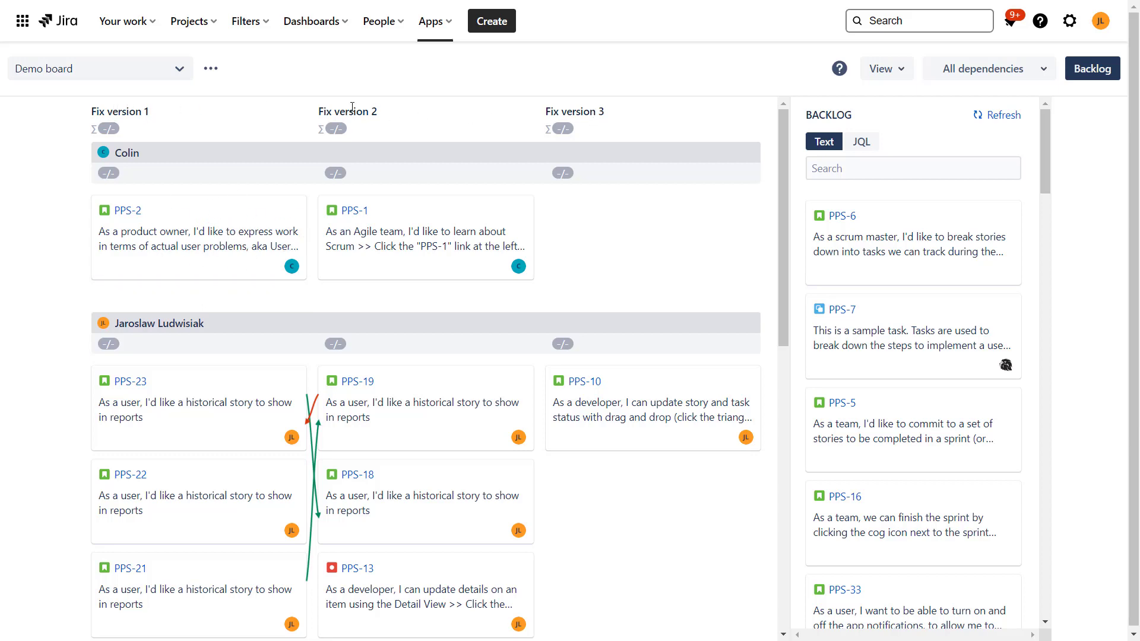
pyautogui.moveTo(318, 112); pyautogui.dragTo(390, 115)
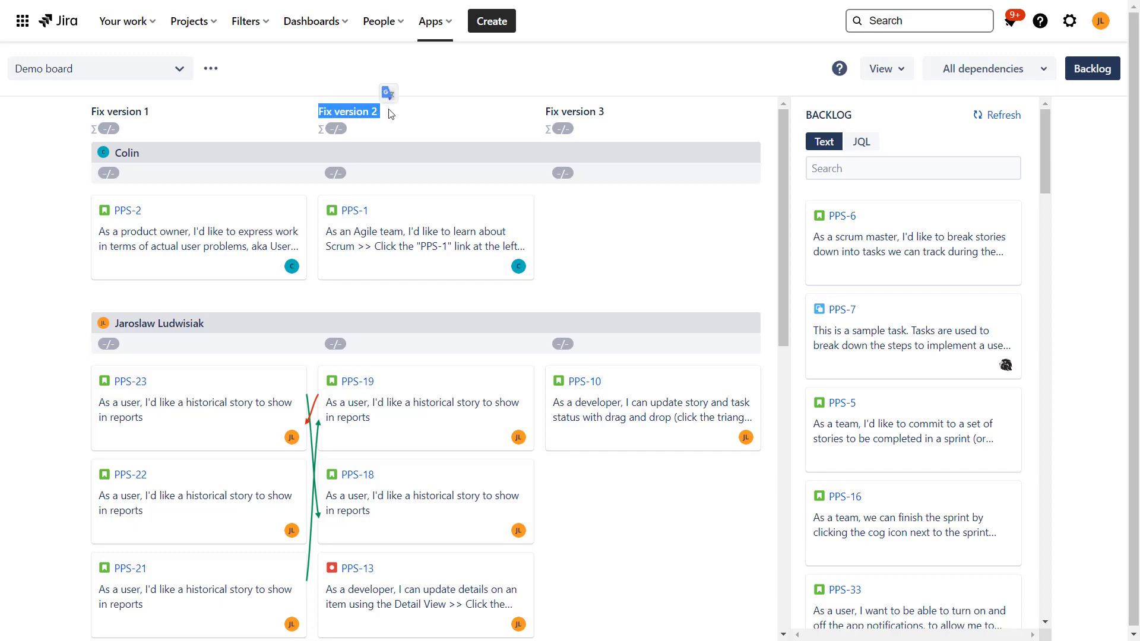
pyautogui.scroll(-2, 391, 137)
pyautogui.scroll(2, 391, 138)
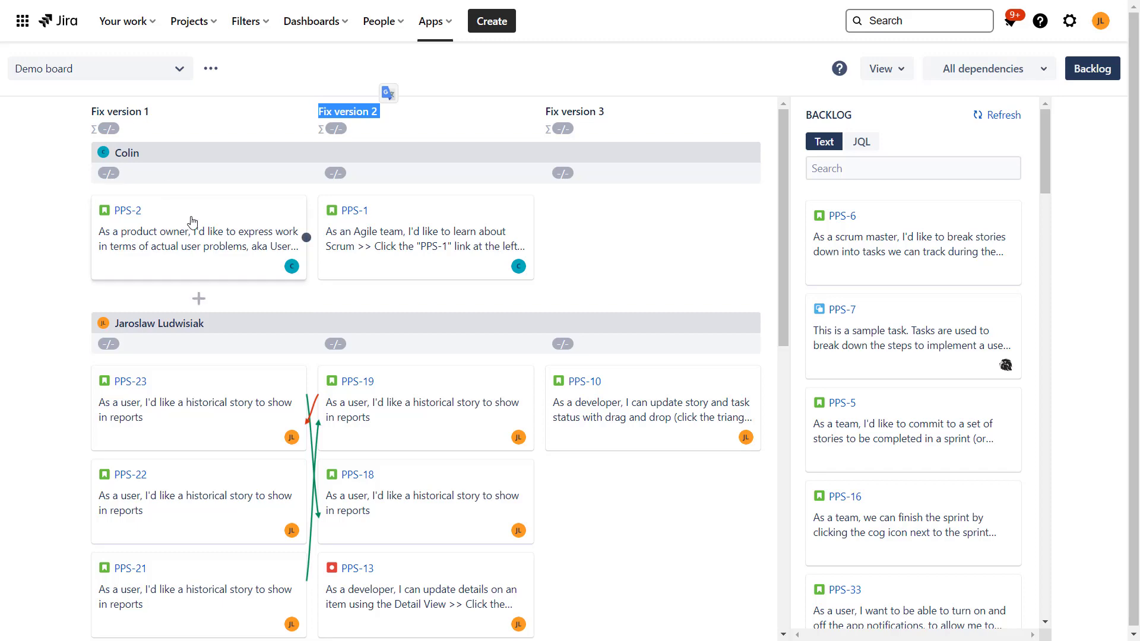
pyautogui.scroll(-3, 255, 342)
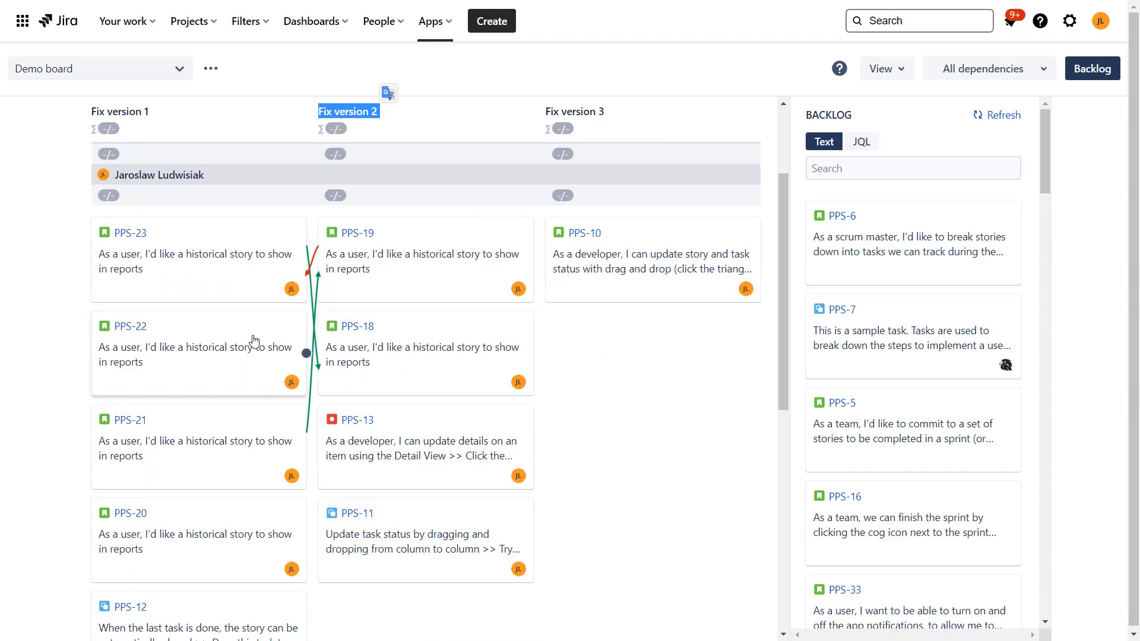
pyautogui.scroll(3, 258, 348)
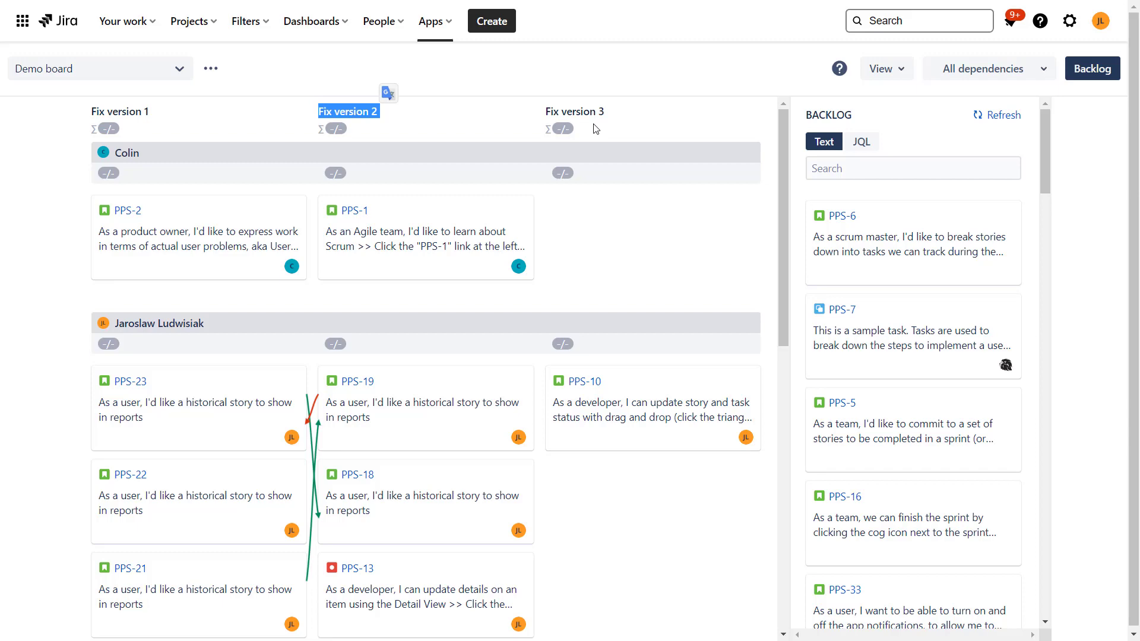
pyautogui.scroll(-3, 522, 362)
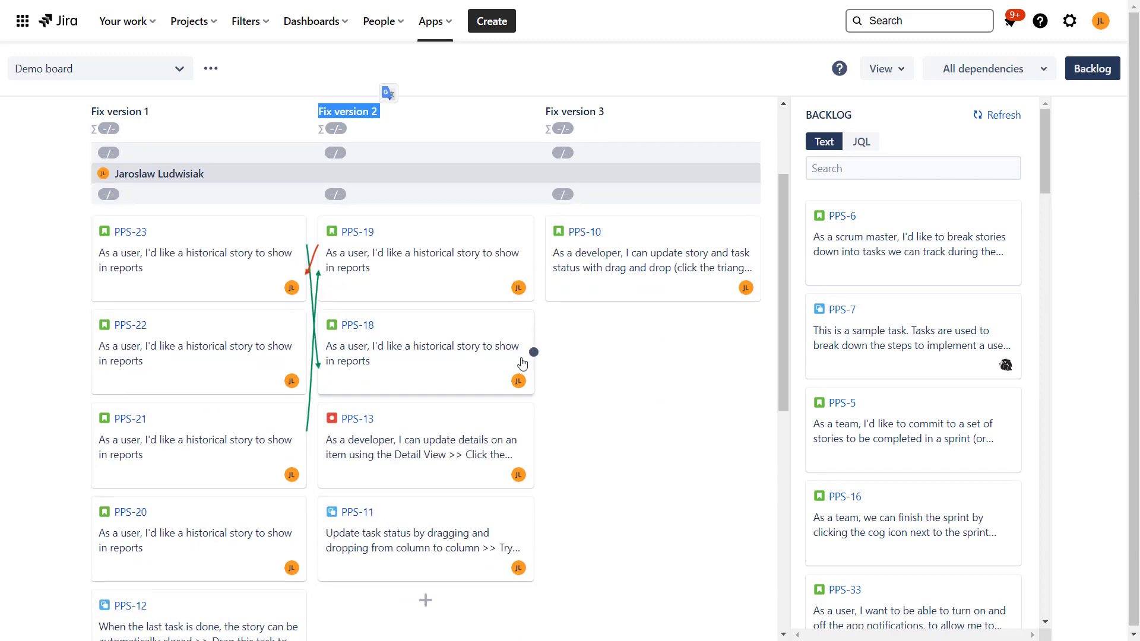
pyautogui.scroll(3, 523, 364)
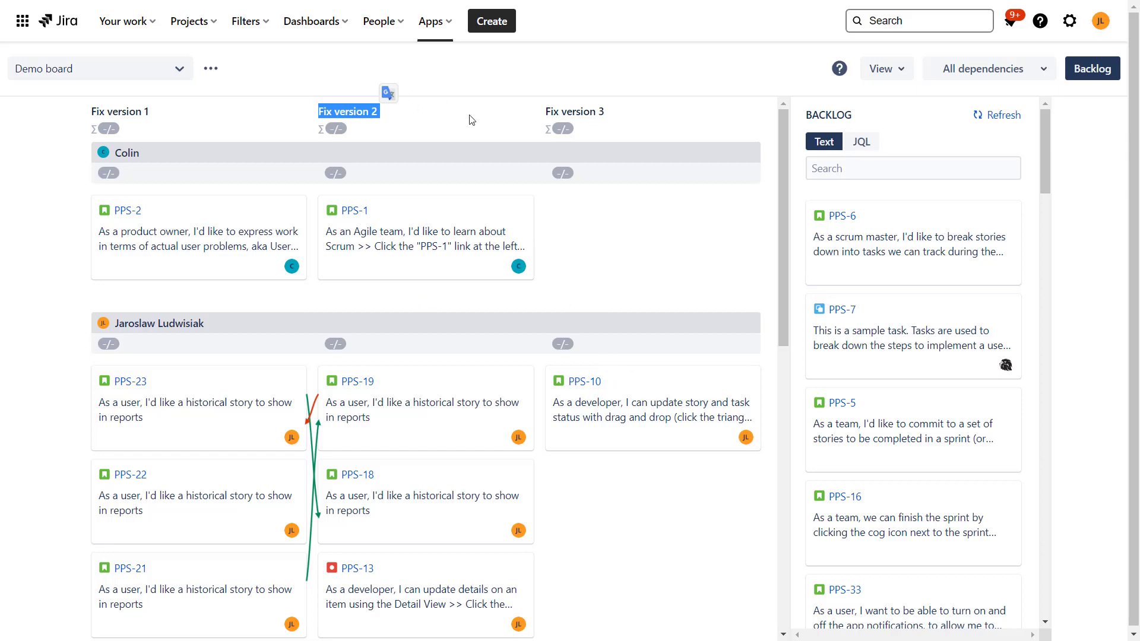
# Open the list of available boards from the Demo board.
pyautogui.click(180, 70)
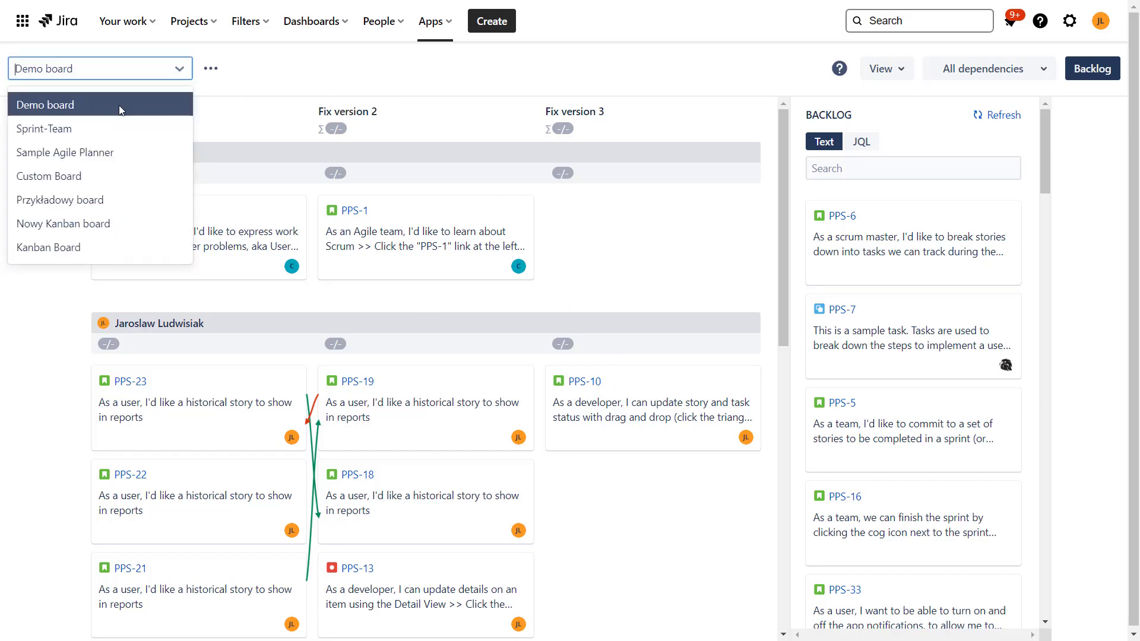